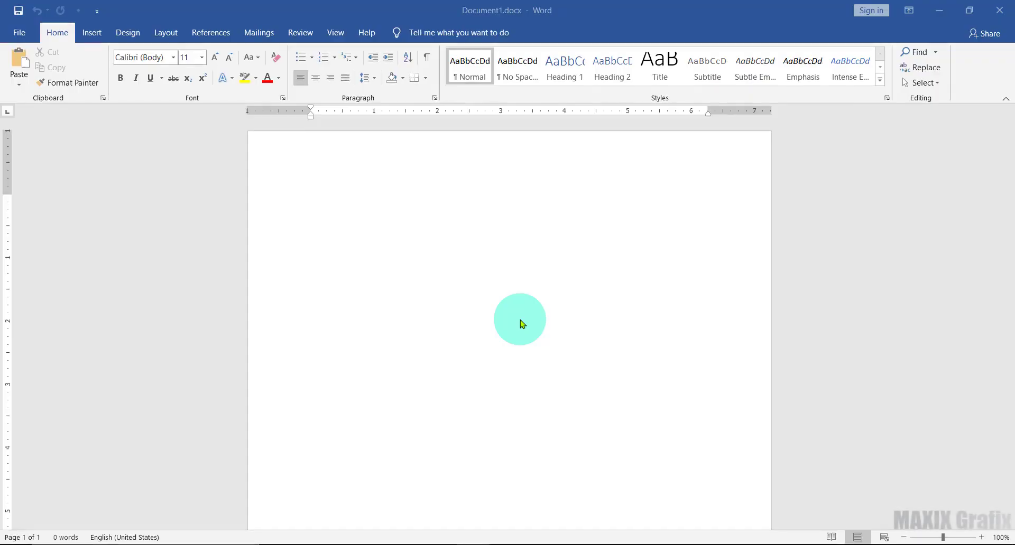
- Set a custom paper size of 3.37 inches wide by 2.12 inches high
{"action": "left_click", "coordinate": [165, 32]}
{"action": "left_click", "coordinate": [97, 81]}
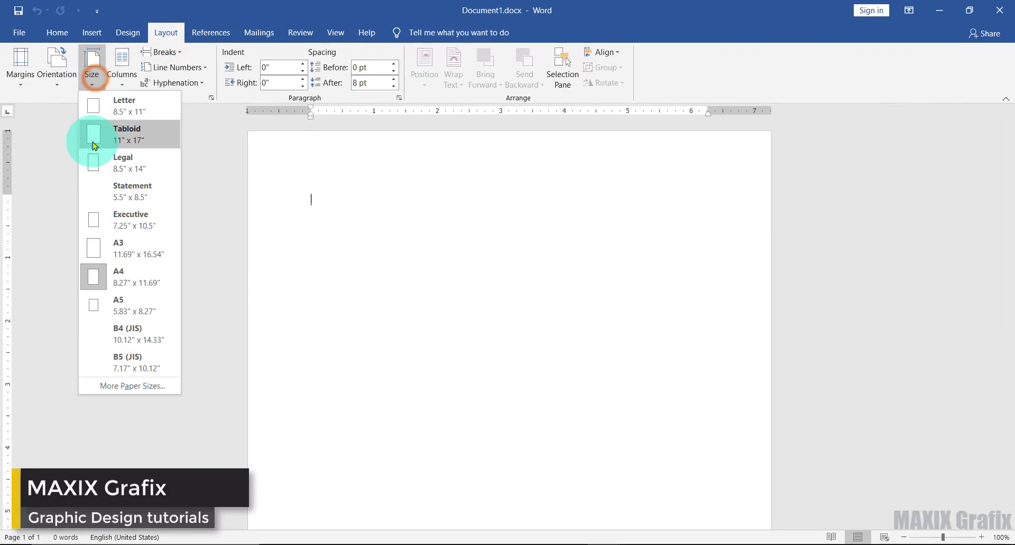
{"action": "left_click", "coordinate": [127, 383]}
{"action": "double_click", "coordinate": [753, 178]}
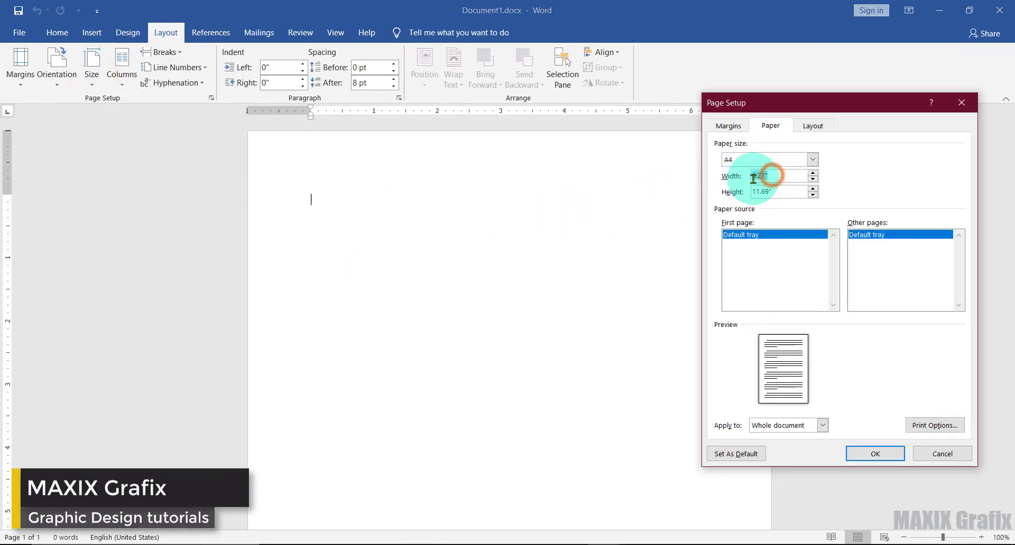
{"action": "double_click", "coordinate": [753, 193]}
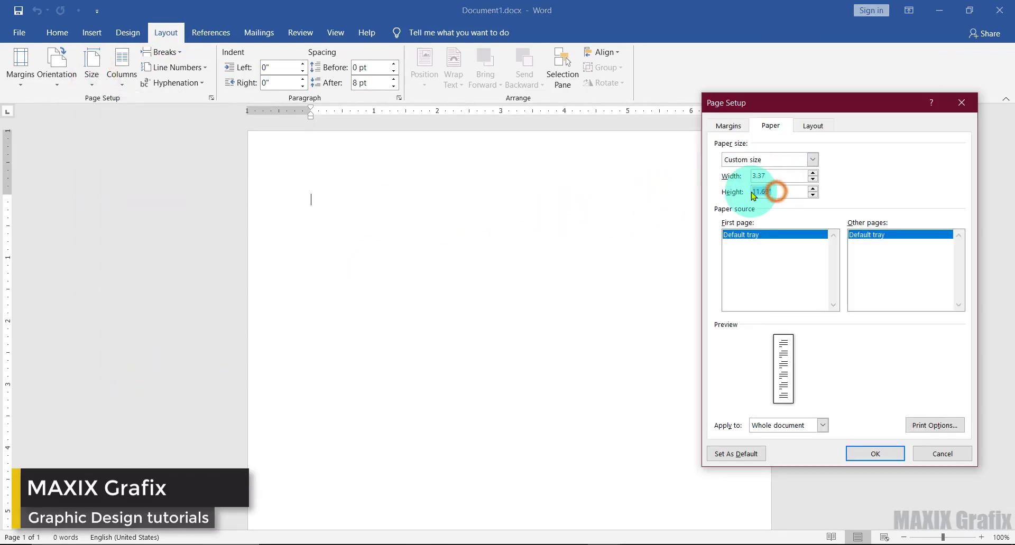
{"action": "type", "text": "2.12"}
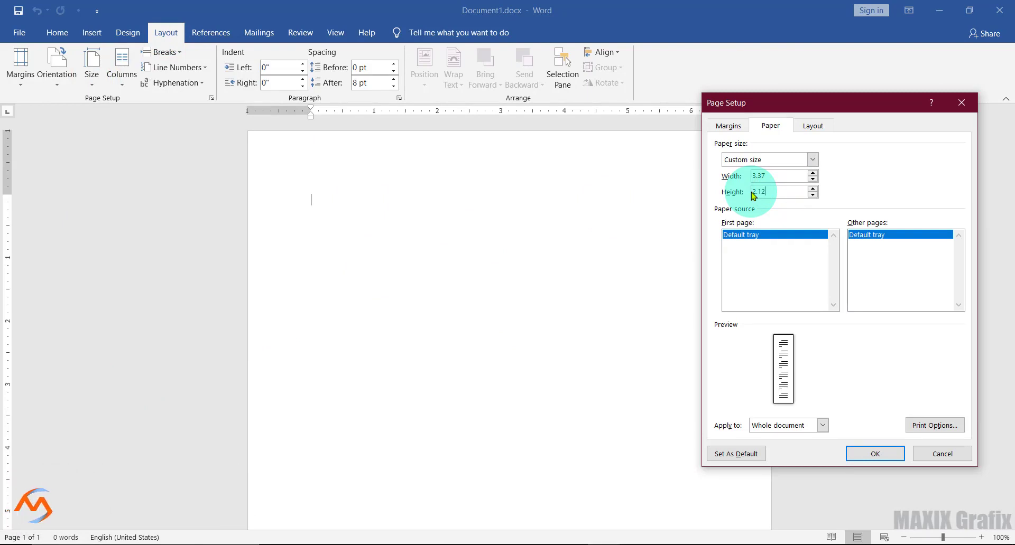
- Set all four page margins to 0.25 inch, apply, and zoom in on the card
{"action": "left_click", "coordinate": [728, 126]}
{"action": "double_click", "coordinate": [769, 158]}
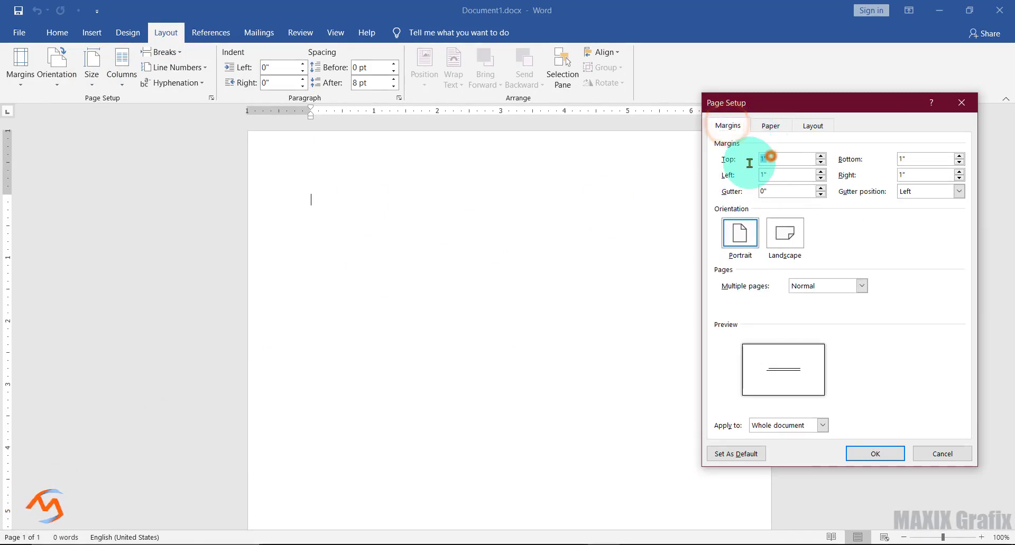
{"action": "type", "text": "25"}
{"action": "double_click", "coordinate": [896, 159]}
{"action": "type", "text": "0.25"}
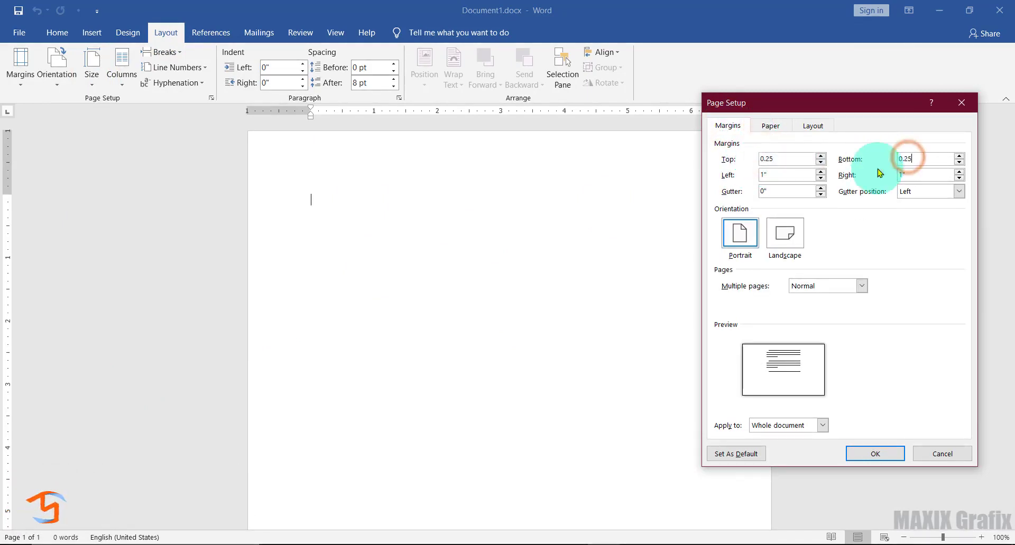
{"action": "double_click", "coordinate": [771, 176]}
{"action": "type", "text": "5"}
{"action": "double_click", "coordinate": [909, 171]}
{"action": "type", "text": "0"}
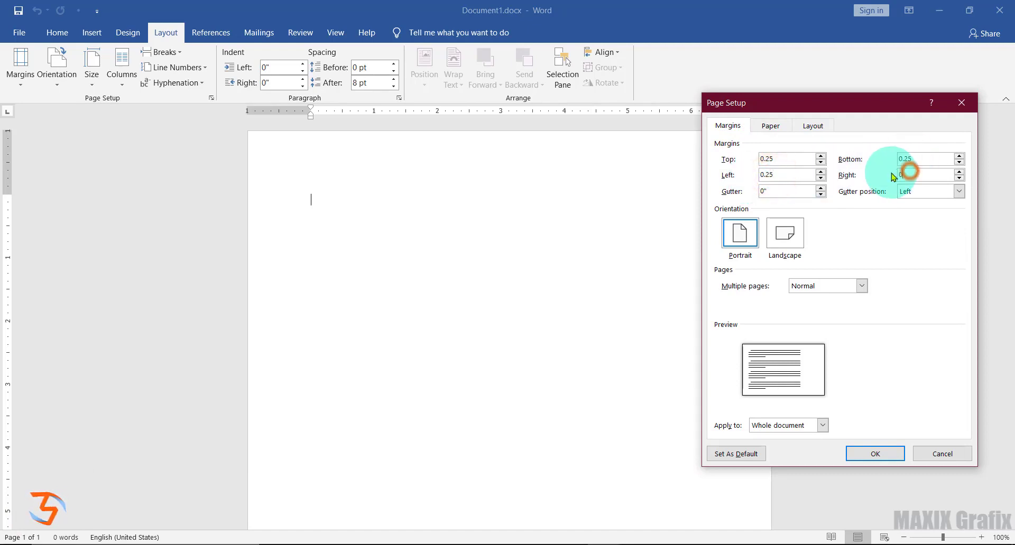
{"action": "left_click", "coordinate": [884, 453]}
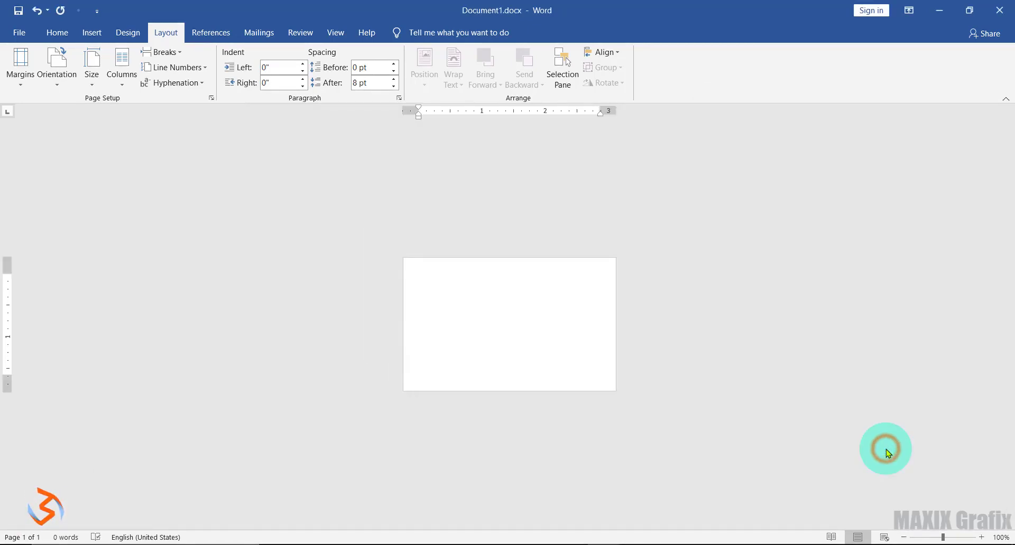
{"action": "left_click", "coordinate": [981, 537]}
{"action": "left_click", "coordinate": [981, 537]}
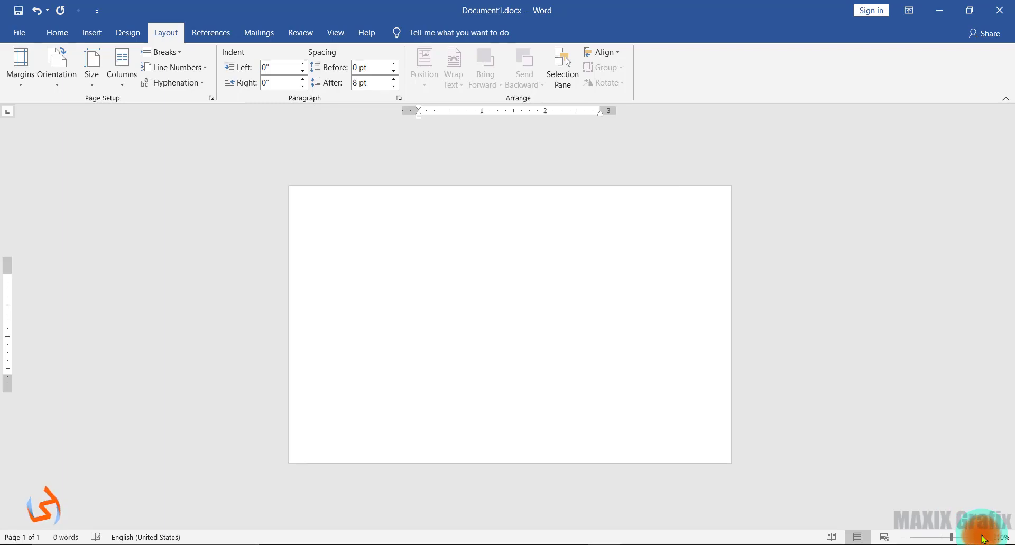
{"action": "left_click", "coordinate": [981, 537]}
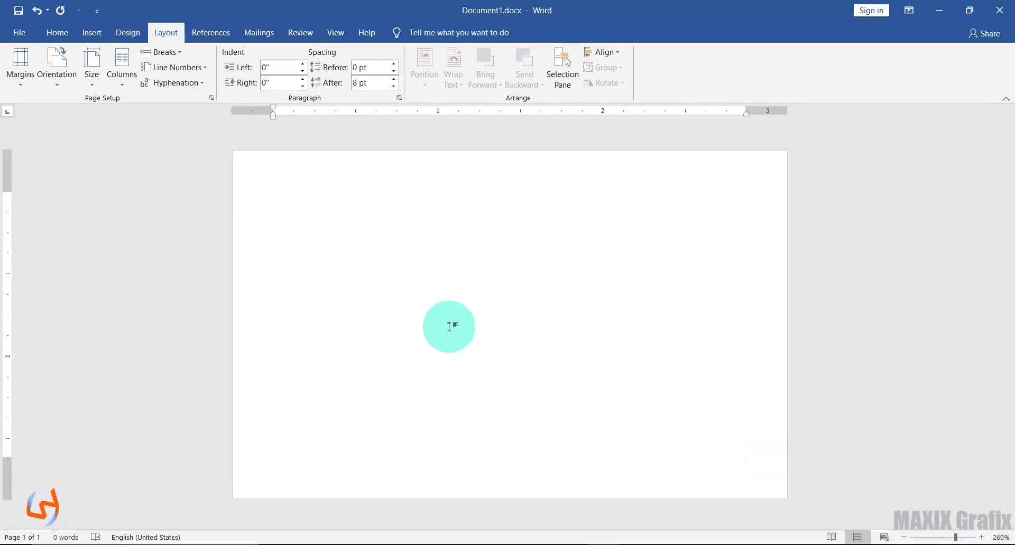
- Draw a freeform L-shaped band across the top and down the right side of the card
{"action": "left_click", "coordinate": [90, 33]}
{"action": "left_click", "coordinate": [159, 88]}
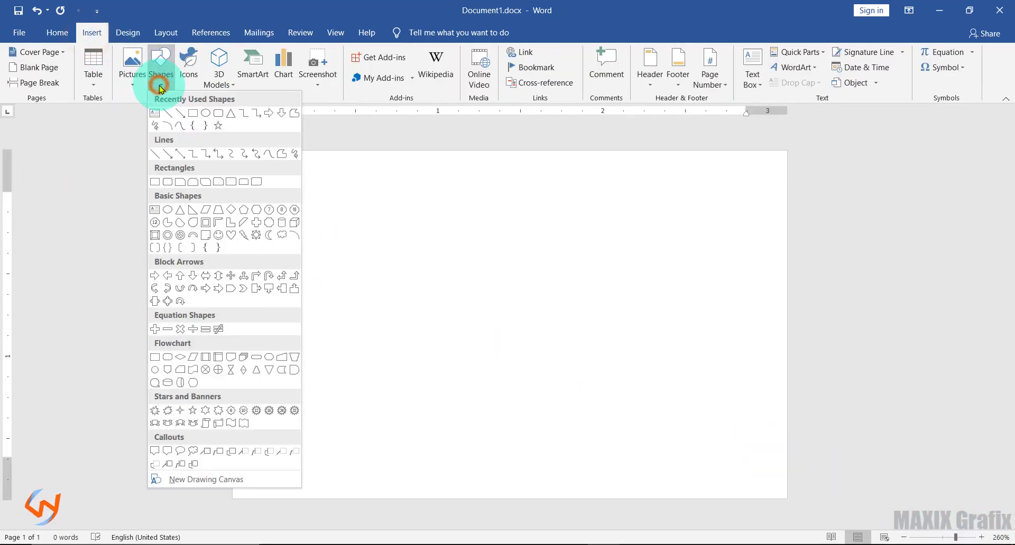
{"action": "left_click", "coordinate": [283, 155]}
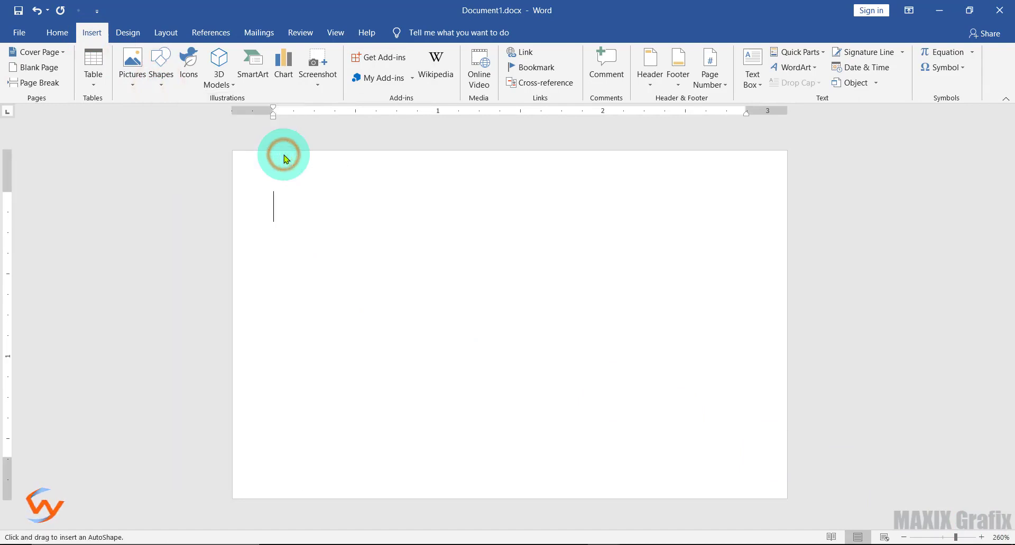
{"action": "left_click", "coordinate": [233, 209]}
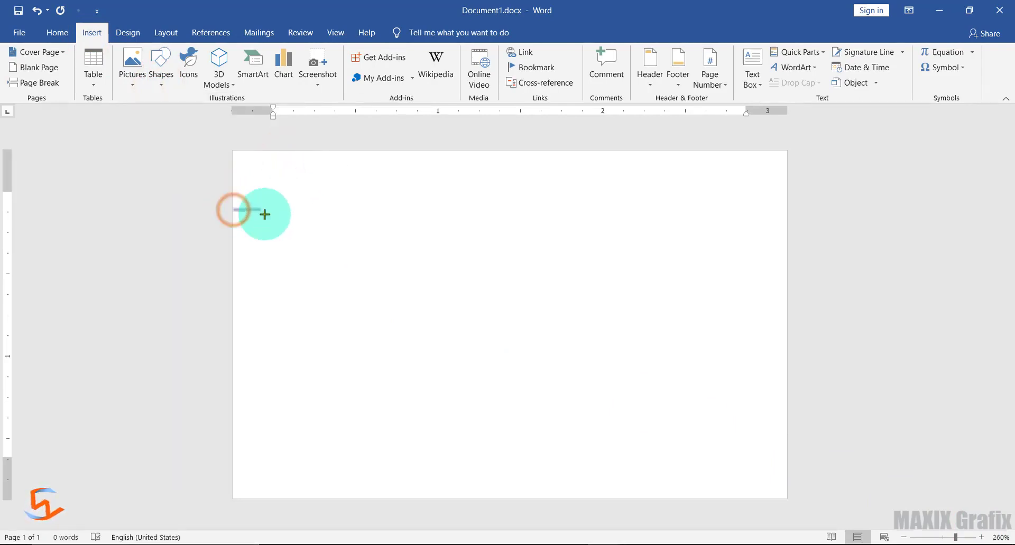
{"action": "left_click", "coordinate": [688, 212]}
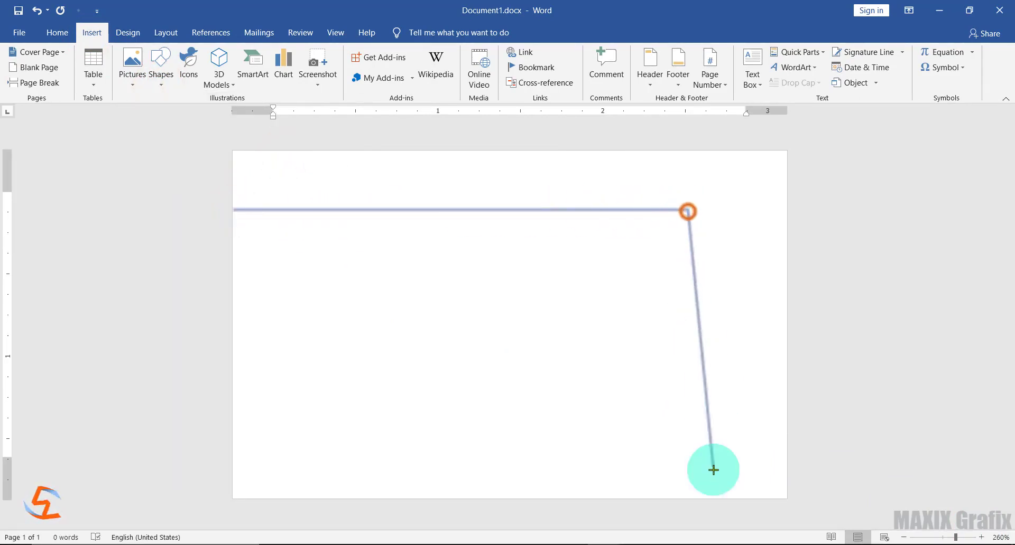
{"action": "left_click", "coordinate": [699, 497]}
{"action": "left_click", "coordinate": [795, 503]}
{"action": "left_click", "coordinate": [786, 142]}
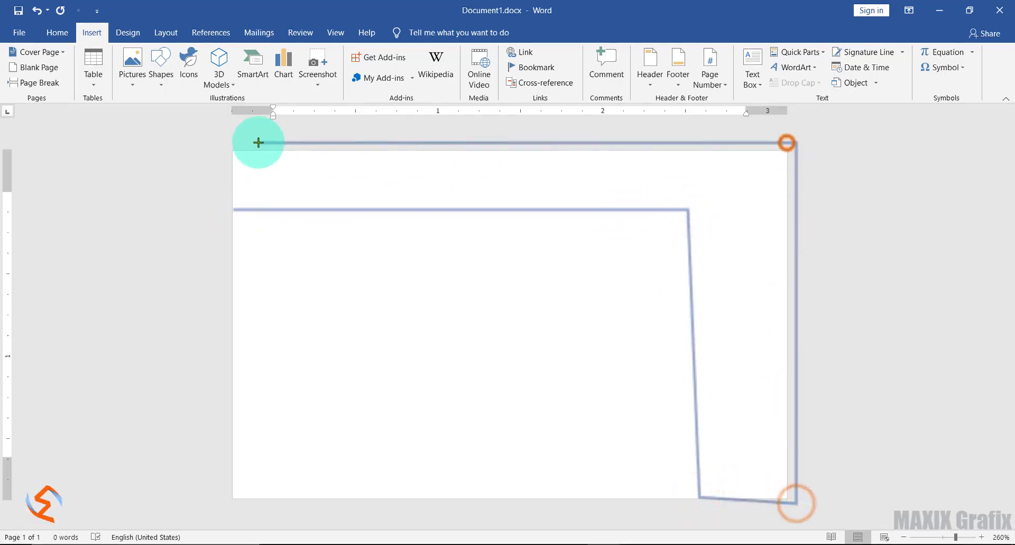
{"action": "left_click", "coordinate": [225, 147]}
{"action": "left_click", "coordinate": [232, 210]}
- Remove the band's outline and curve its inner right edge by editing points
{"action": "left_click", "coordinate": [367, 72]}
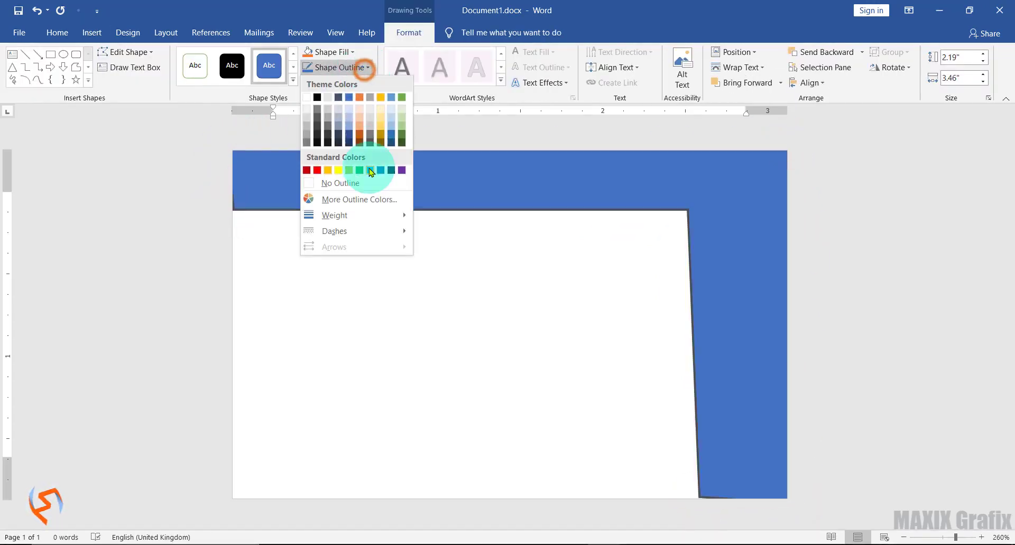
{"action": "left_click", "coordinate": [369, 182]}
{"action": "left_click", "coordinate": [151, 52]}
{"action": "left_click", "coordinate": [158, 87]}
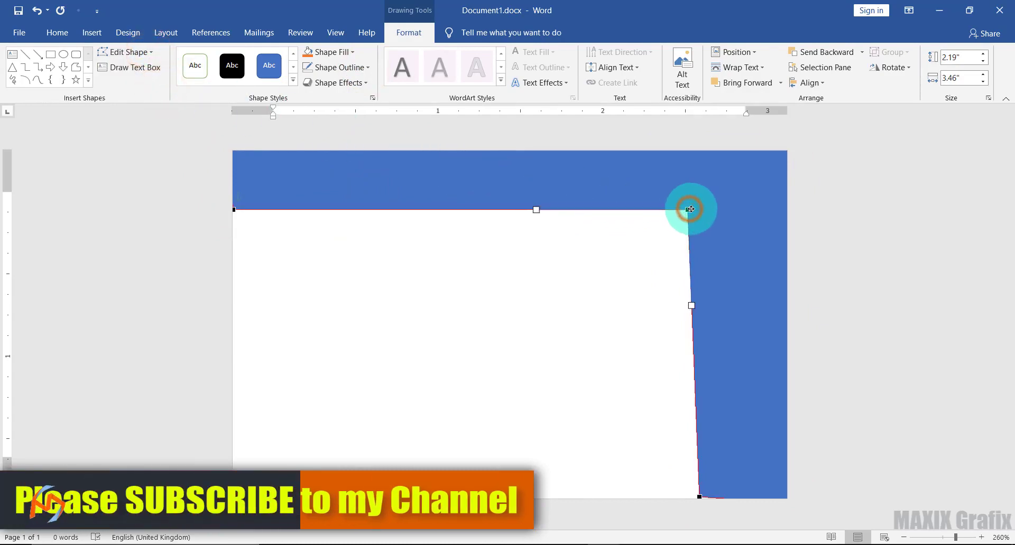
{"action": "left_click_drag", "start_coordinate": [693, 307], "coordinate": [755, 338]}
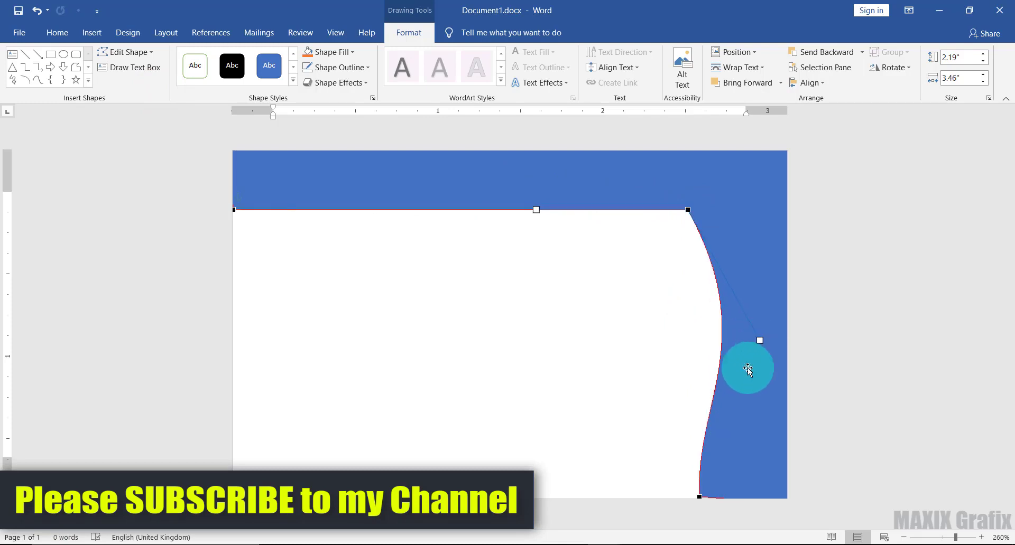
{"action": "left_click", "coordinate": [706, 481]}
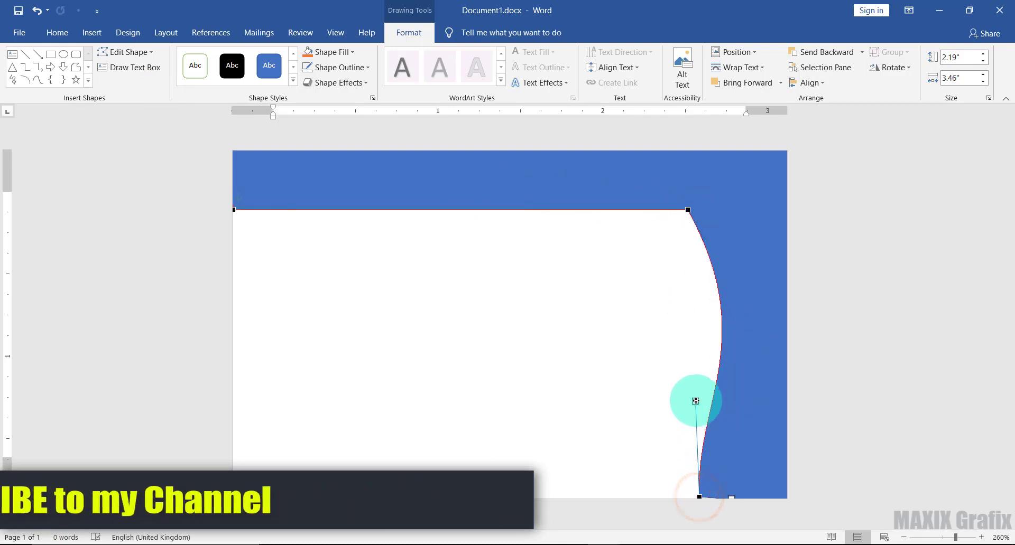
{"action": "left_click_drag", "start_coordinate": [696, 402], "coordinate": [720, 427]}
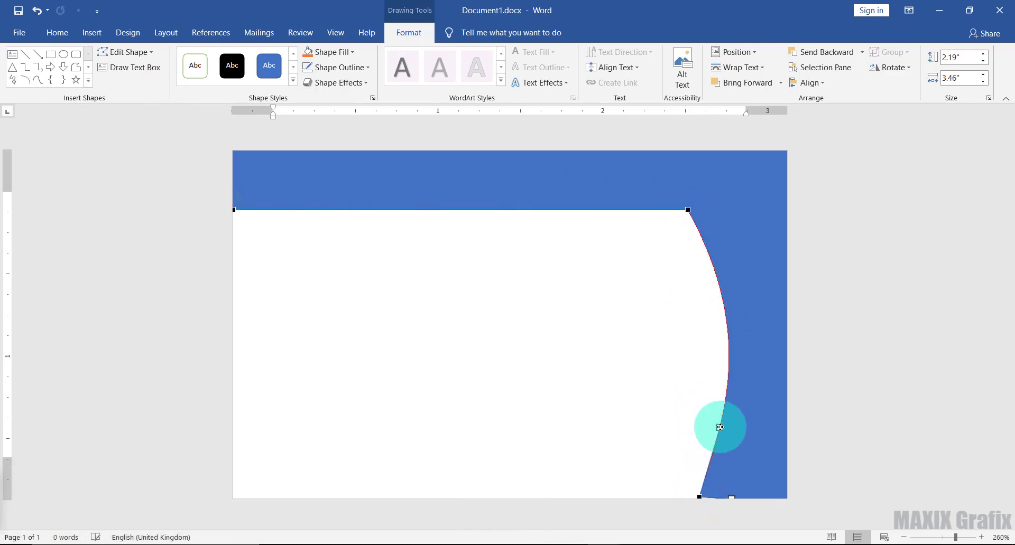
{"action": "left_click", "coordinate": [687, 209]}
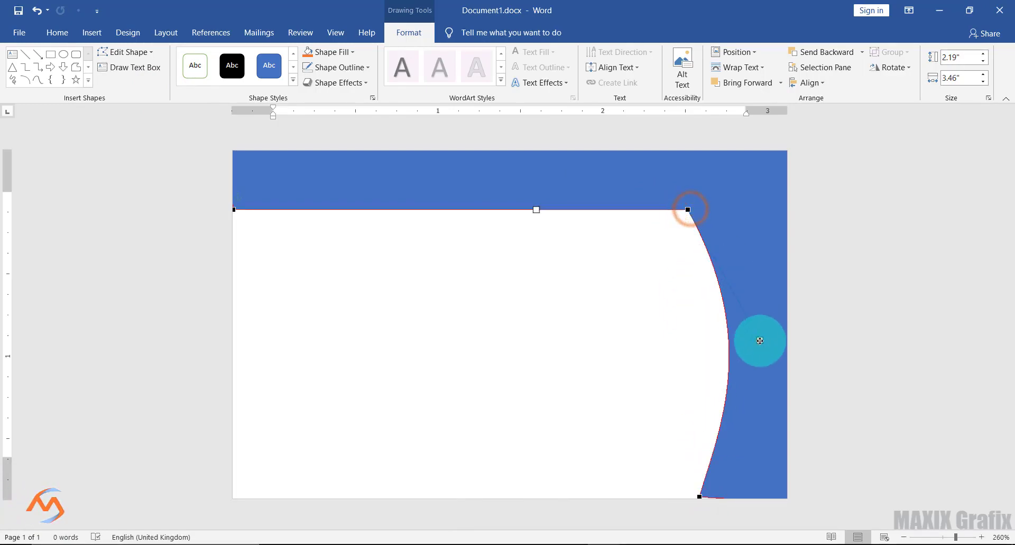
- Fill the band dark navy and draw a thin freeform triangle at its top-right corner
{"action": "left_click", "coordinate": [339, 52]}
{"action": "left_click", "coordinate": [391, 155]}
{"action": "left_click", "coordinate": [392, 156]}
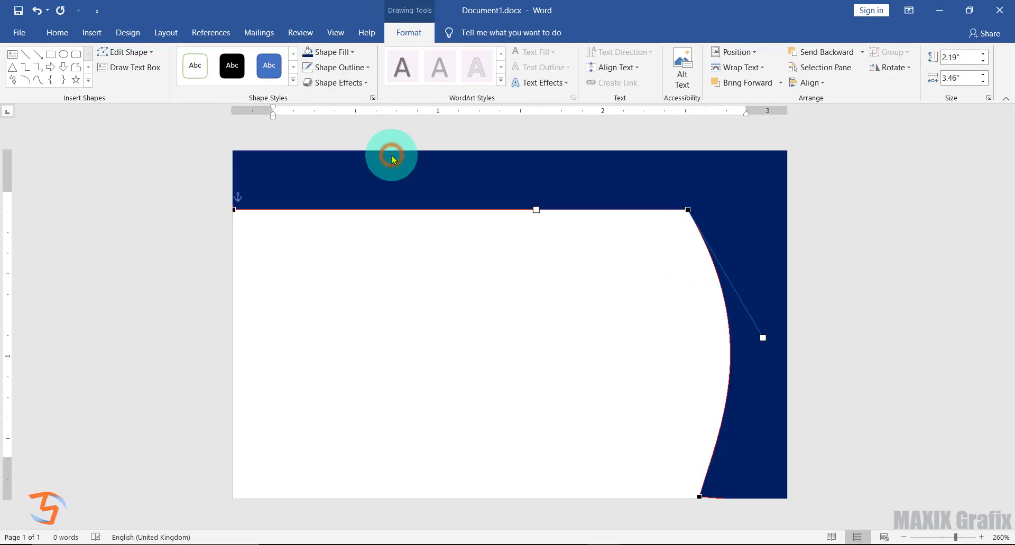
{"action": "left_click", "coordinate": [88, 80]}
{"action": "left_click", "coordinate": [136, 112]}
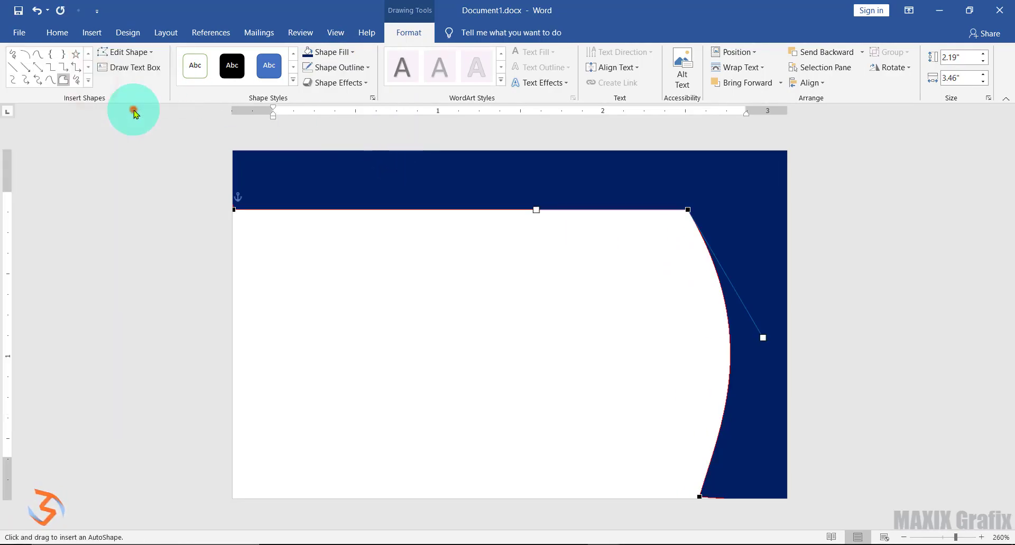
{"action": "left_click", "coordinate": [681, 205]}
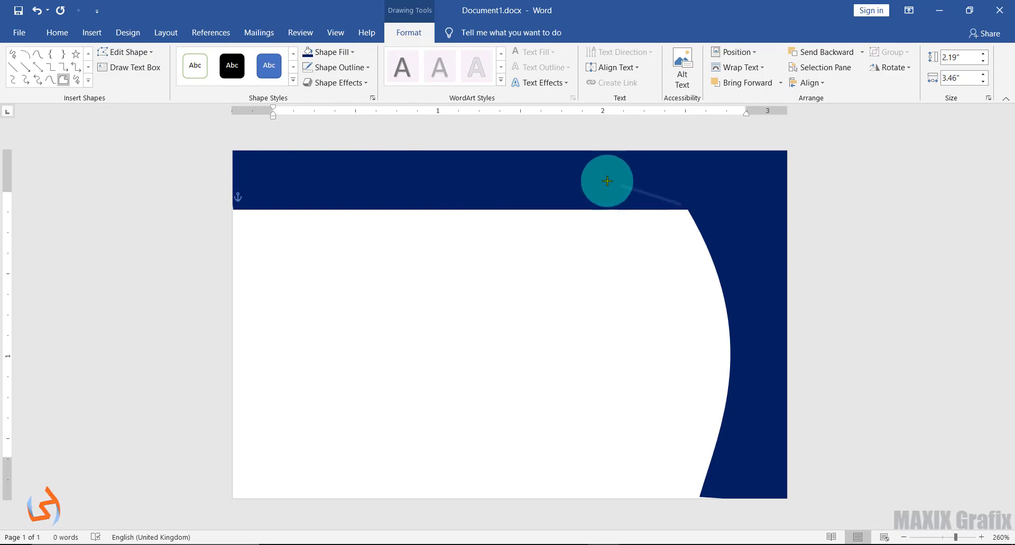
{"action": "left_click", "coordinate": [551, 154]}
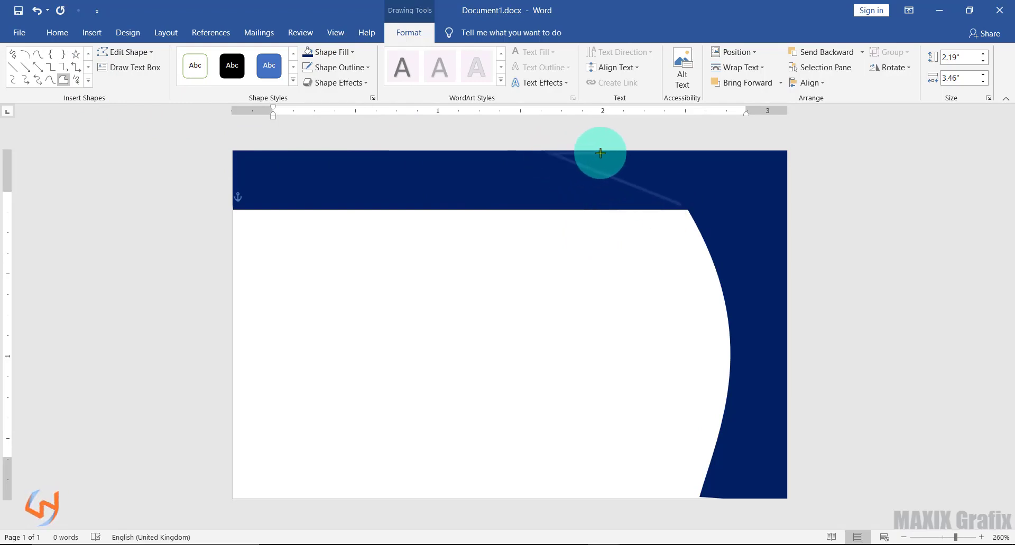
{"action": "left_click", "coordinate": [603, 153]}
{"action": "left_click", "coordinate": [681, 204]}
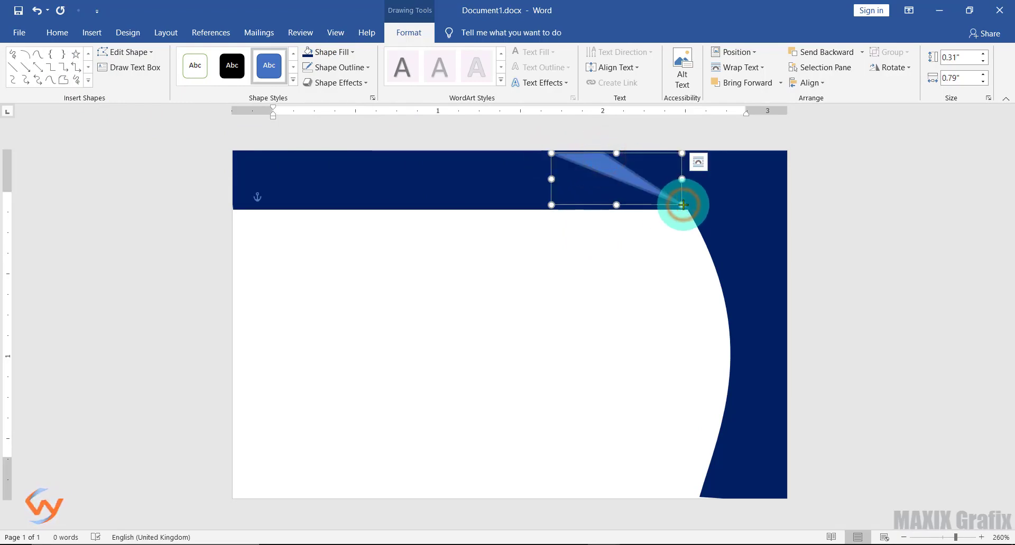
- Give the triangle a standard orange fill with no outline
{"action": "left_click", "coordinate": [346, 52]}
{"action": "left_click", "coordinate": [352, 184]}
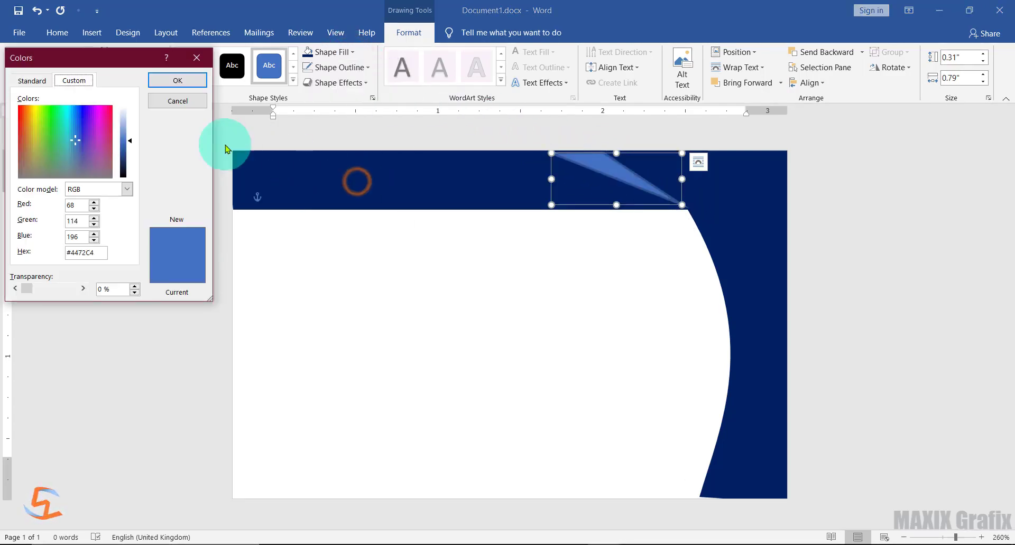
{"action": "left_click", "coordinate": [32, 81]}
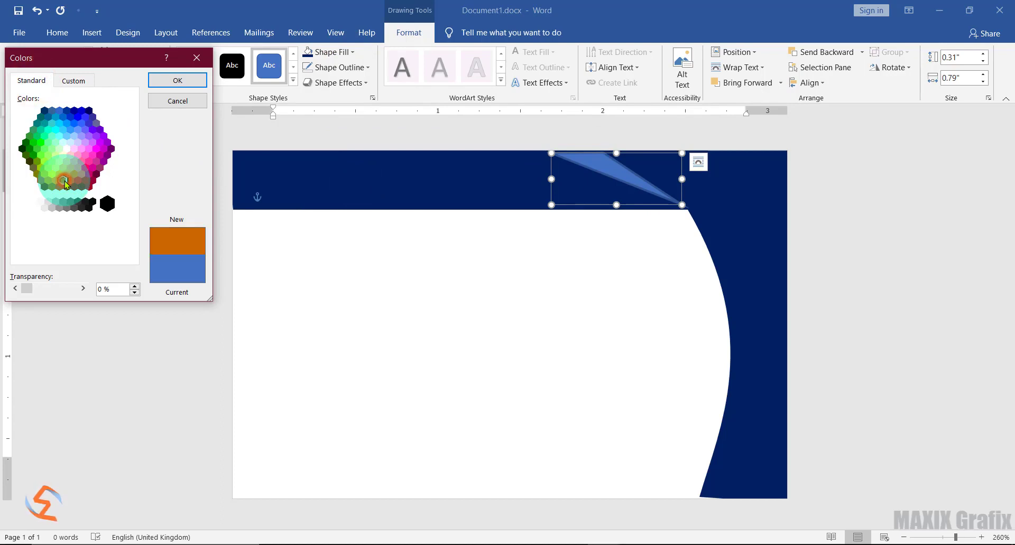
{"action": "left_click", "coordinate": [178, 80]}
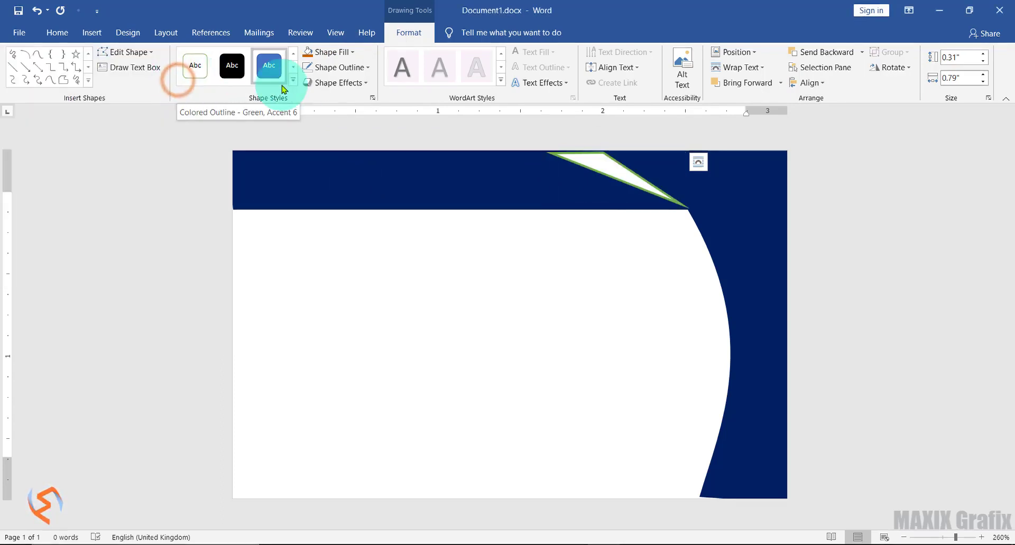
{"action": "left_click", "coordinate": [353, 68]}
{"action": "left_click", "coordinate": [340, 209]}
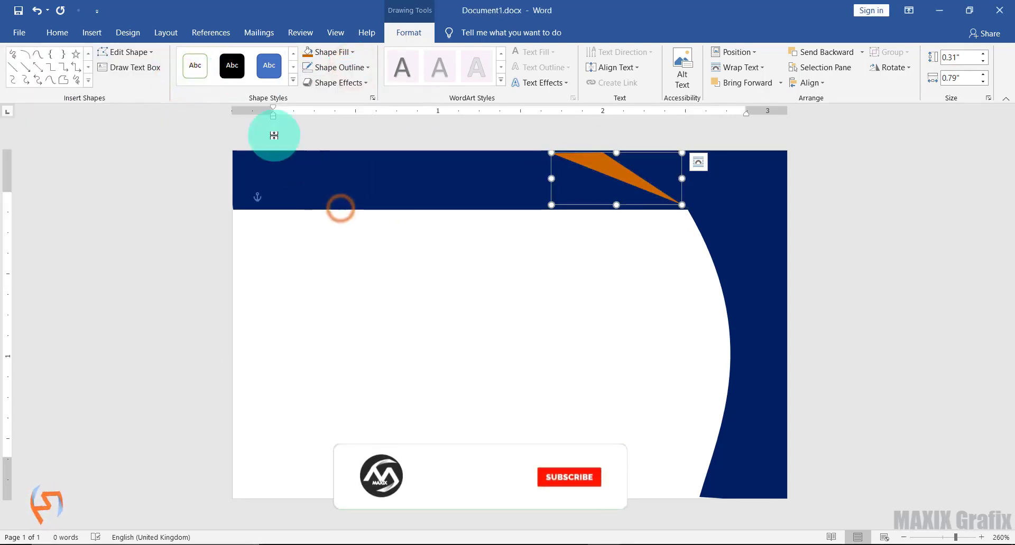
- Edit the triangle's points, moving its corner onto the header edge and curving its lower edge
{"action": "left_click", "coordinate": [151, 51]}
{"action": "left_click", "coordinate": [151, 87]}
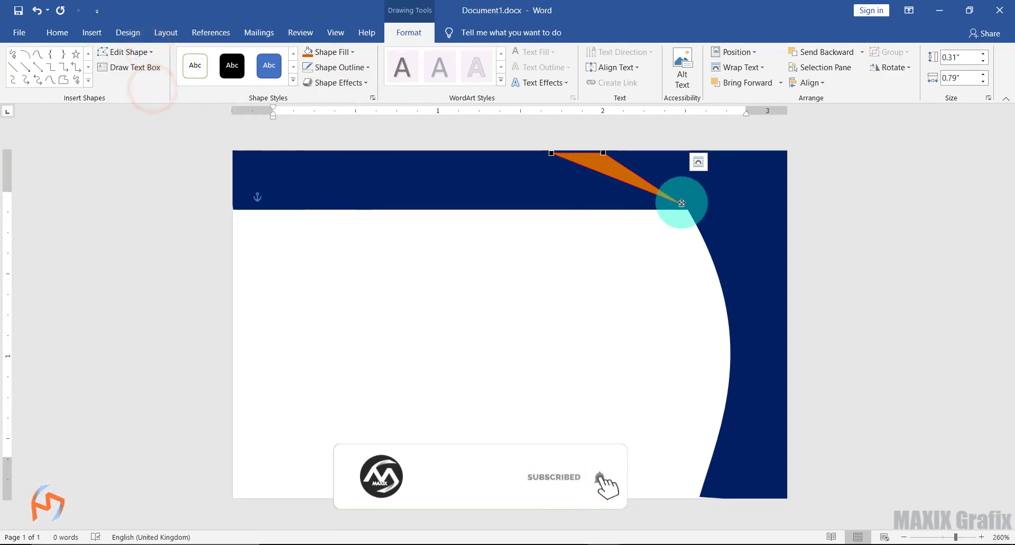
{"action": "left_click_drag", "start_coordinate": [682, 203], "coordinate": [684, 204]}
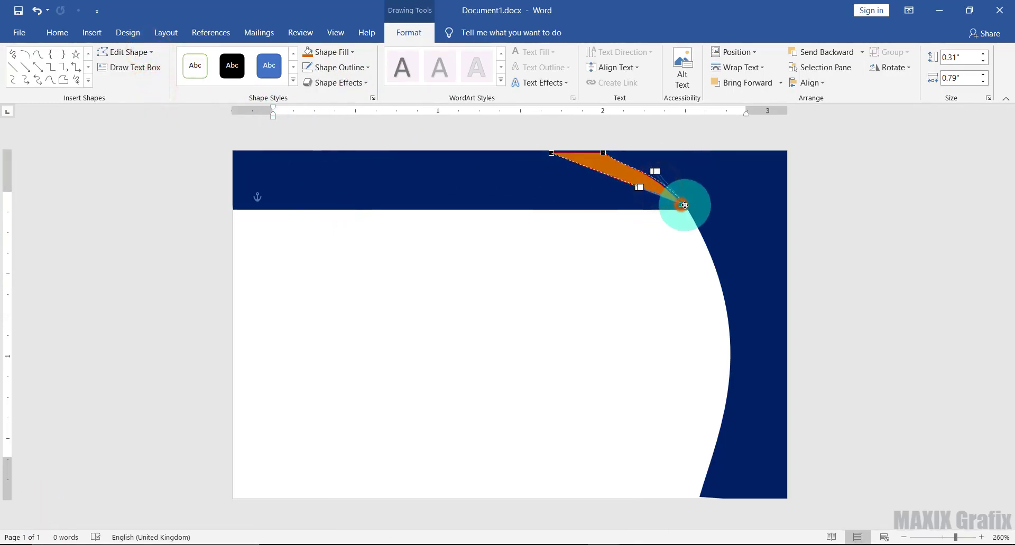
{"action": "mouse_move", "coordinate": [656, 172]}
{"action": "left_mouse_down"}
{"action": "mouse_move", "coordinate": [603, 152]}
{"action": "mouse_move", "coordinate": [590, 167]}
{"action": "mouse_move", "coordinate": [645, 179]}
{"action": "left_mouse_up"}
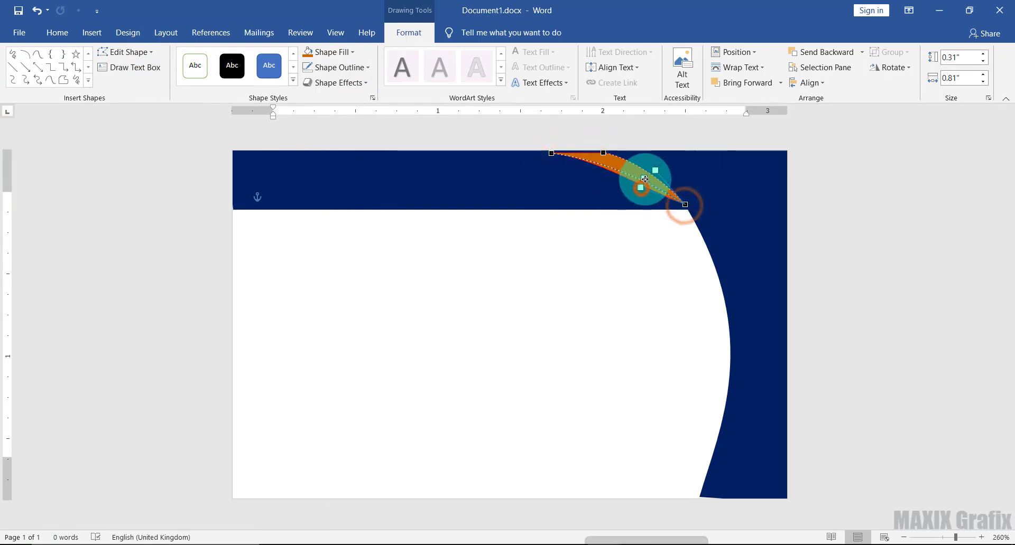
- Duplicate the orange crescent, shift and rotate the copy, and curve its edges
{"action": "key", "text": "ctrl+d"}
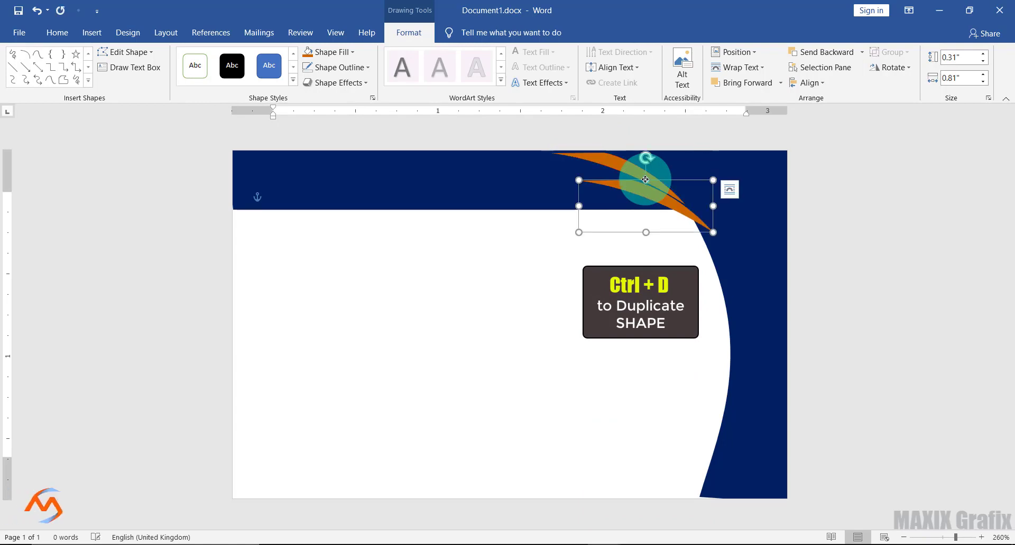
{"action": "left_click_drag", "start_coordinate": [643, 193], "coordinate": [664, 194]}
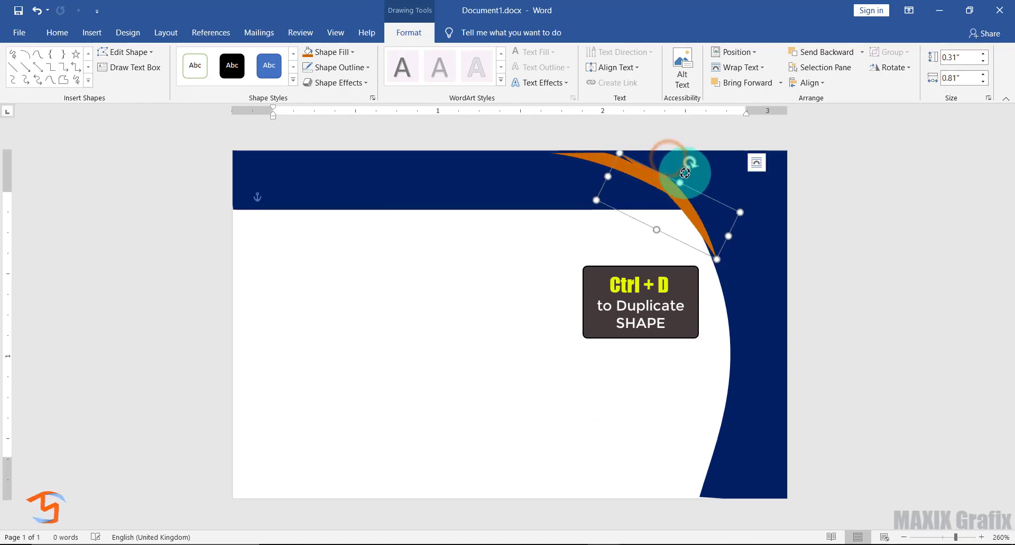
{"action": "left_click_drag", "start_coordinate": [667, 159], "coordinate": [703, 161]}
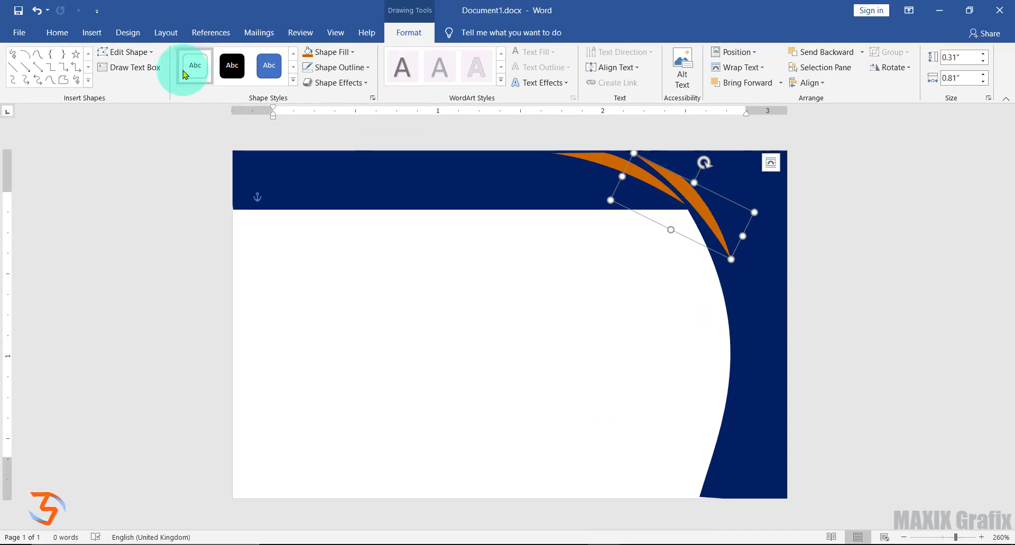
{"action": "left_click", "coordinate": [151, 53]}
{"action": "left_click", "coordinate": [156, 96]}
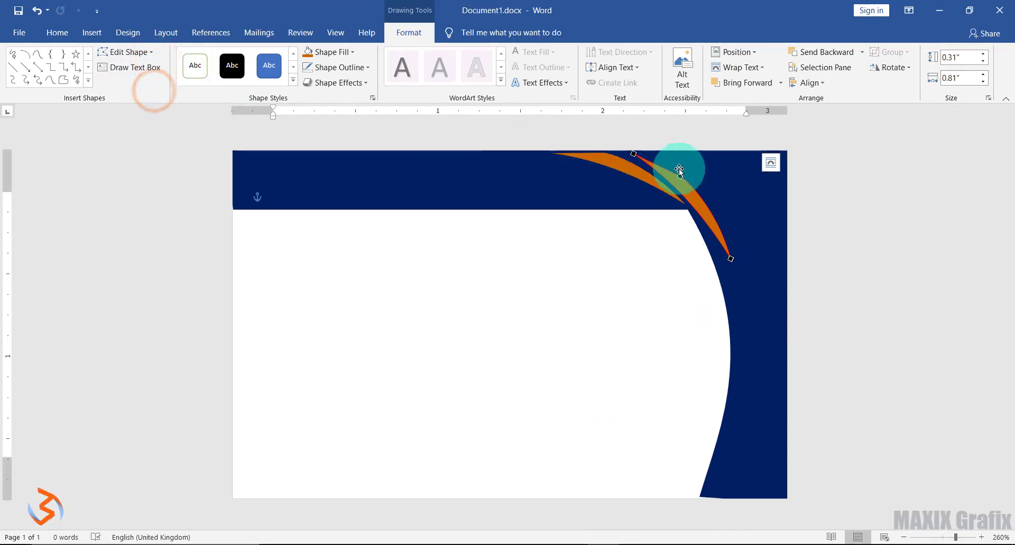
{"action": "mouse_move", "coordinate": [680, 175]}
{"action": "left_mouse_down"}
{"action": "mouse_move", "coordinate": [680, 151]}
{"action": "mouse_move", "coordinate": [628, 153]}
{"action": "mouse_move", "coordinate": [676, 174]}
{"action": "left_mouse_up"}
{"action": "left_click_drag", "start_coordinate": [730, 259], "coordinate": [717, 259]}
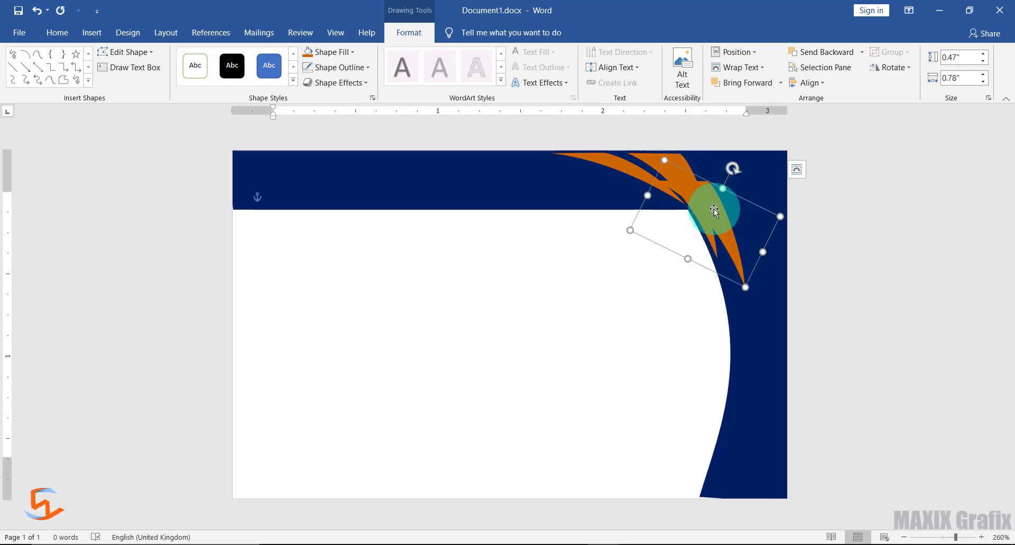
- Place another orange spike further right and reshape its points into a bulging curve
{"action": "mouse_move", "coordinate": [714, 217]}
{"action": "left_mouse_down"}
{"action": "mouse_move", "coordinate": [727, 182]}
{"action": "mouse_move", "coordinate": [741, 184]}
{"action": "left_mouse_up"}
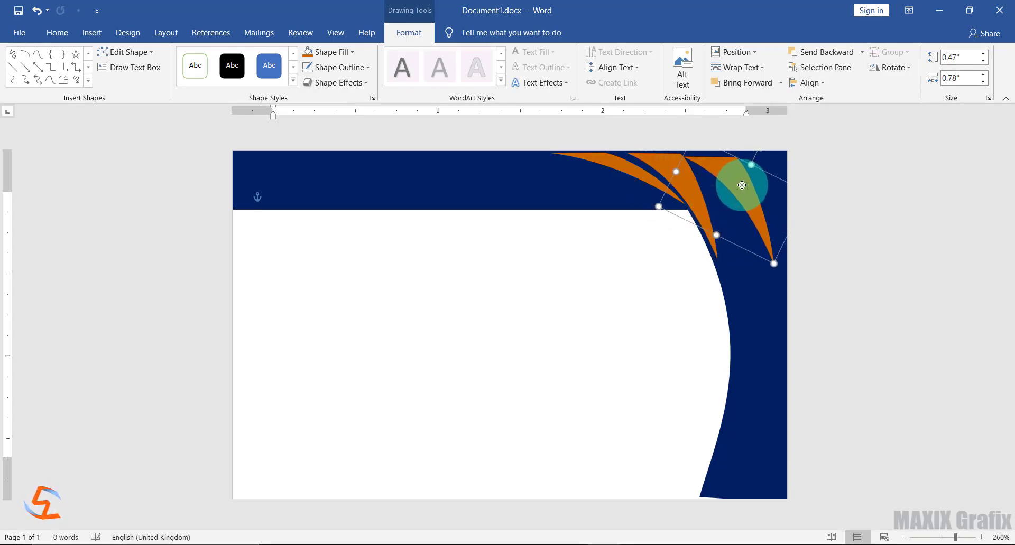
{"action": "left_click", "coordinate": [141, 52]}
{"action": "left_click", "coordinate": [142, 90]}
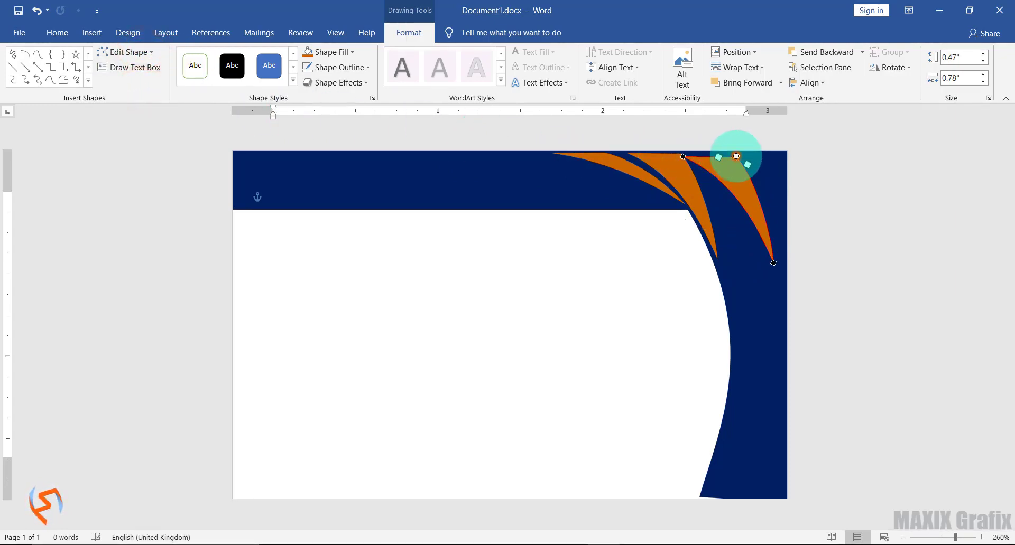
{"action": "left_click_drag", "start_coordinate": [725, 153], "coordinate": [689, 156]}
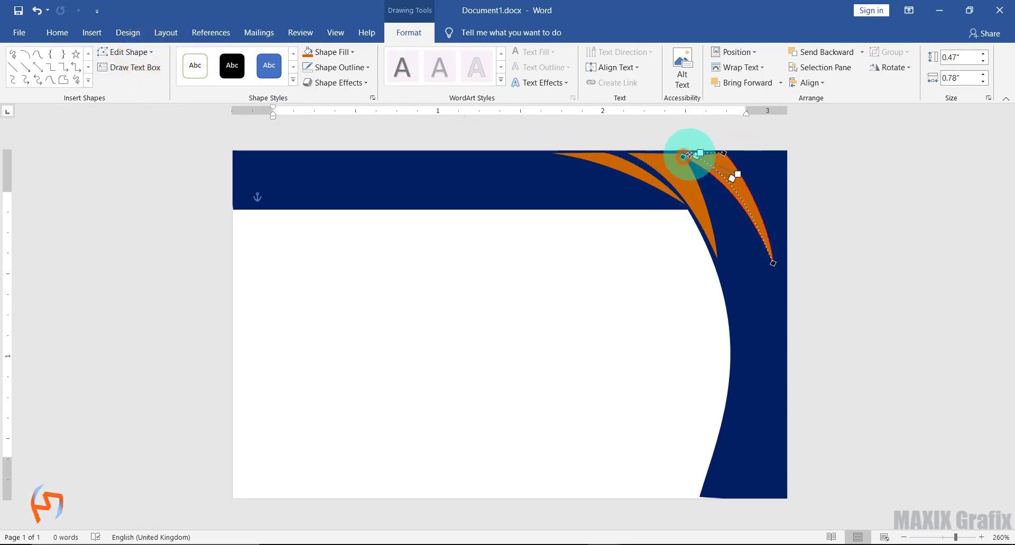
{"action": "left_click_drag", "start_coordinate": [772, 264], "coordinate": [729, 269]}
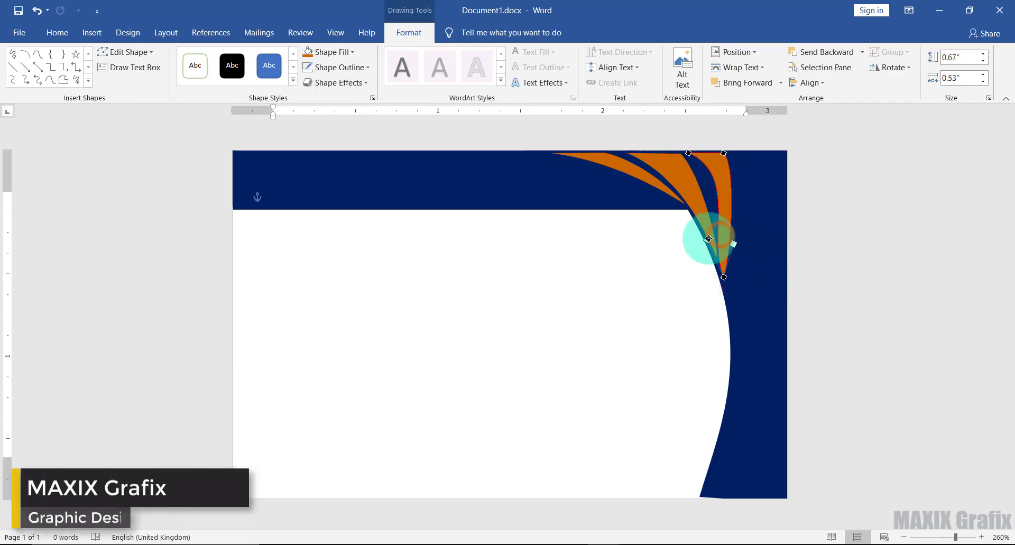
{"action": "left_click", "coordinate": [689, 153]}
{"action": "left_click_drag", "start_coordinate": [703, 167], "coordinate": [720, 183]}
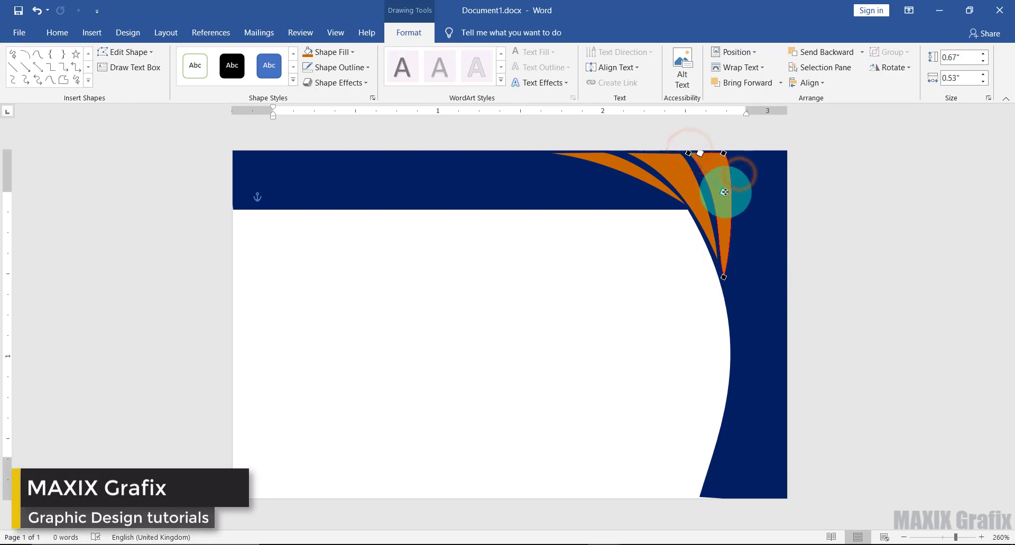
{"action": "left_click", "coordinate": [723, 277]}
{"action": "left_click_drag", "start_coordinate": [722, 262], "coordinate": [719, 243]}
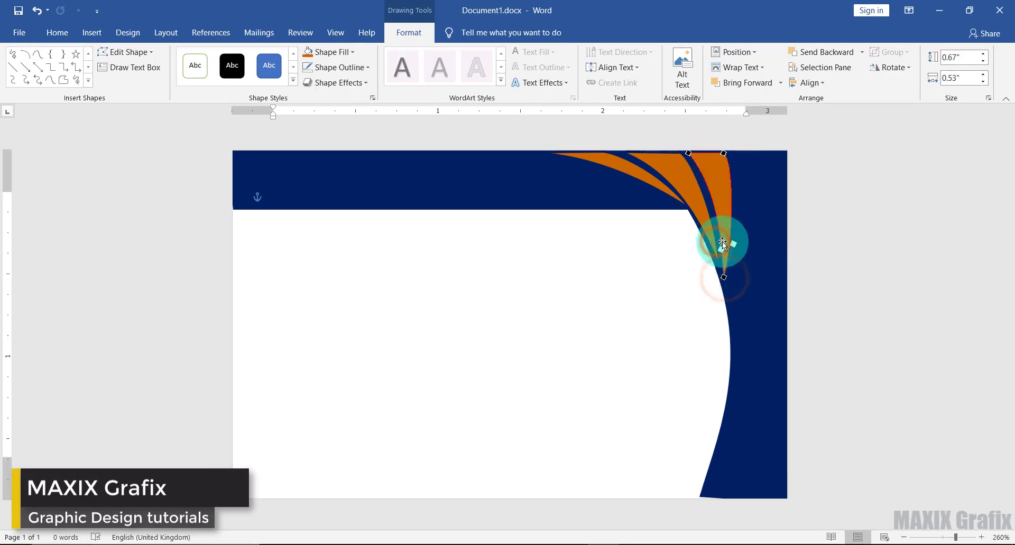
{"action": "left_click", "coordinate": [688, 153]}
{"action": "left_click_drag", "start_coordinate": [719, 202], "coordinate": [722, 276]}
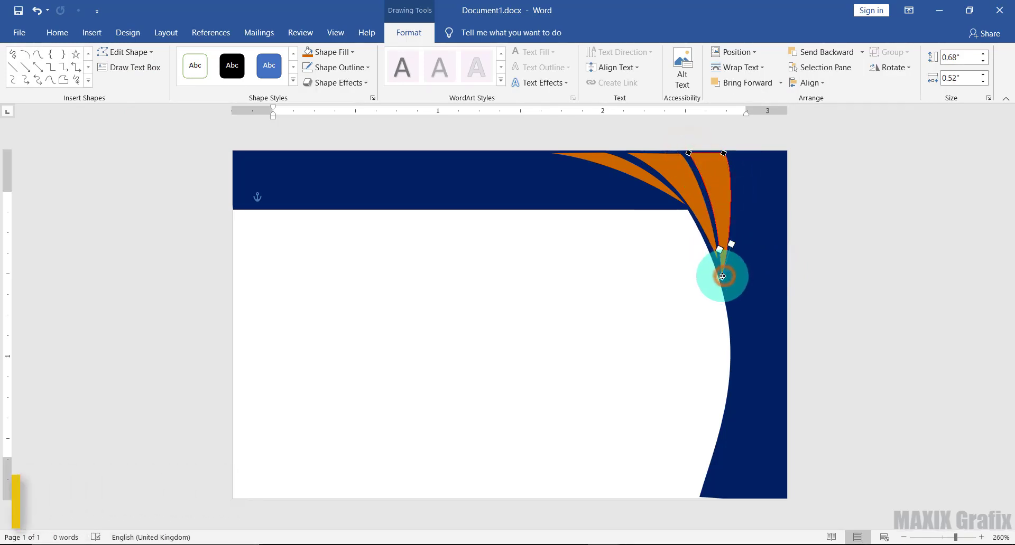
- Fine-tune the curves of the middle spike, left crescent and right spike
{"action": "left_click", "coordinate": [714, 244]}
{"action": "left_click", "coordinate": [137, 52]}
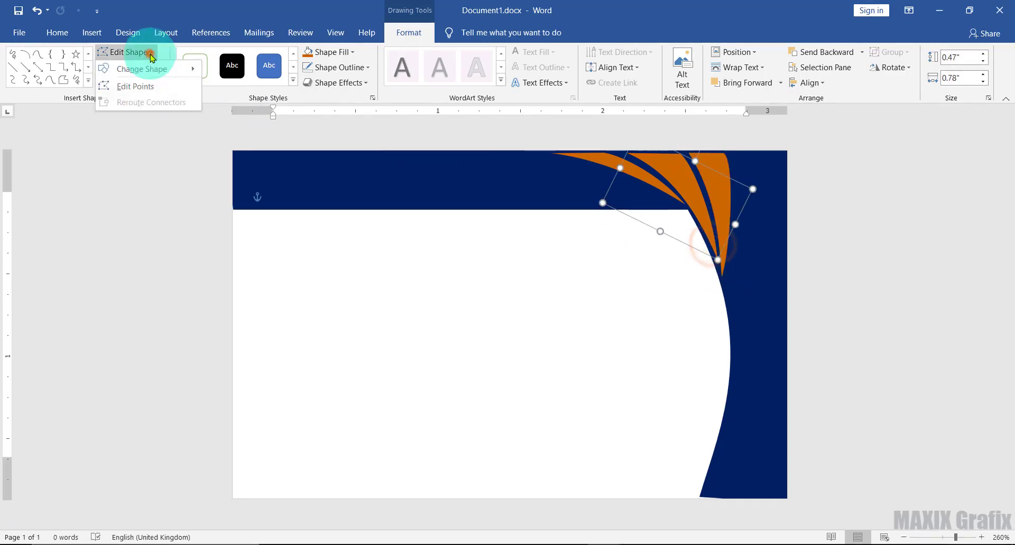
{"action": "left_click", "coordinate": [153, 80]}
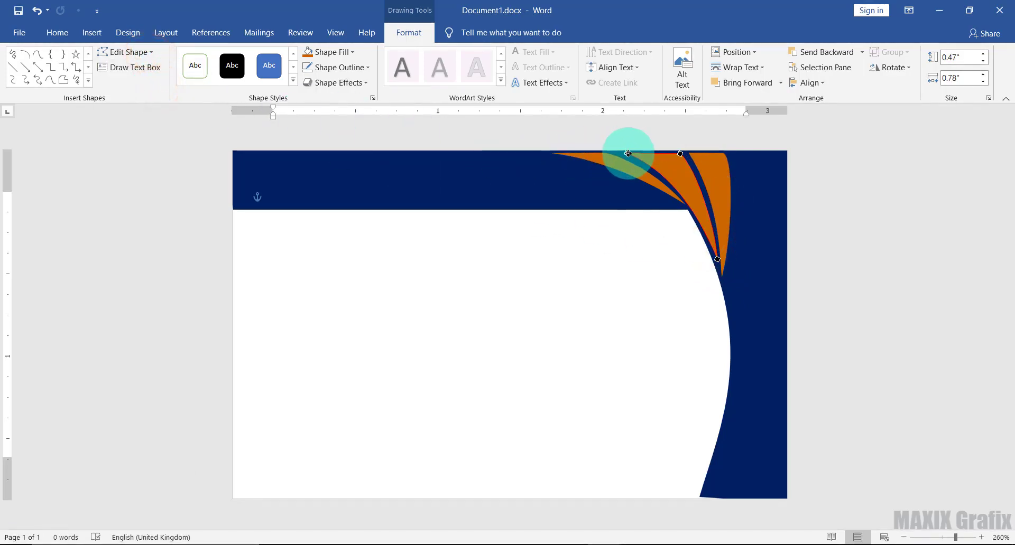
{"action": "left_click_drag", "start_coordinate": [623, 149], "coordinate": [673, 154]}
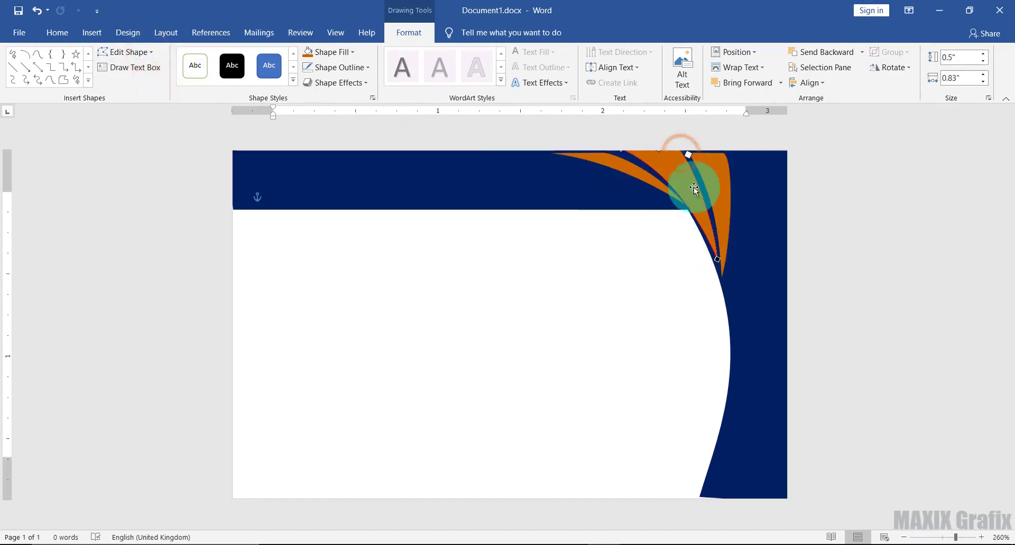
{"action": "mouse_move", "coordinate": [717, 259]}
{"action": "left_mouse_down"}
{"action": "mouse_move", "coordinate": [705, 223]}
{"action": "mouse_move", "coordinate": [678, 201]}
{"action": "left_mouse_up"}
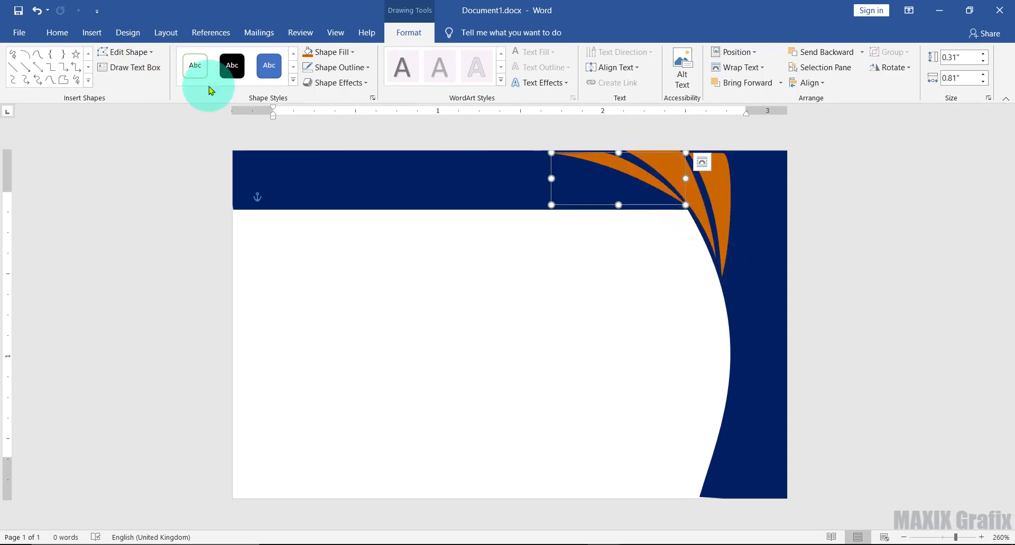
{"action": "left_click", "coordinate": [127, 52]}
{"action": "left_click", "coordinate": [138, 82]}
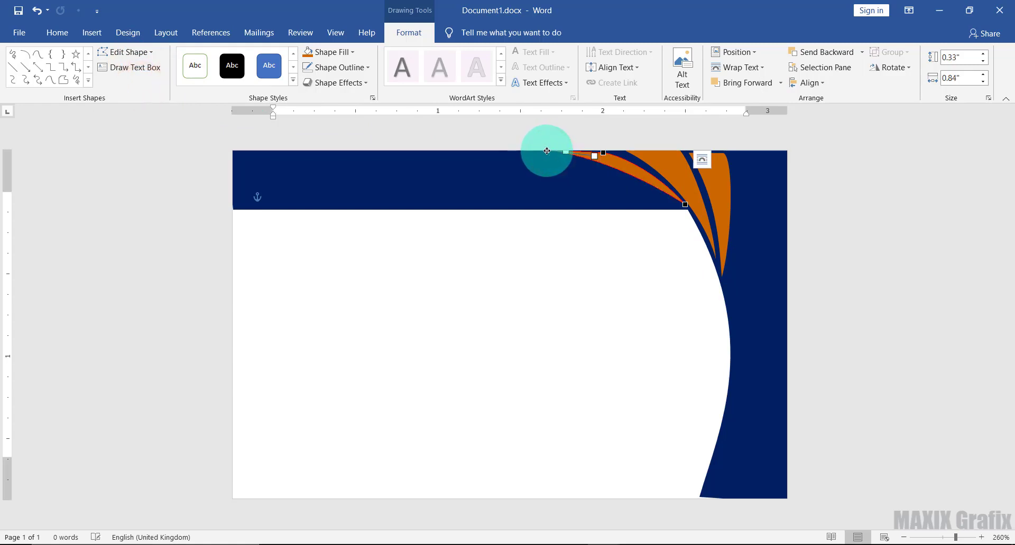
{"action": "left_click_drag", "start_coordinate": [547, 151], "coordinate": [600, 152]}
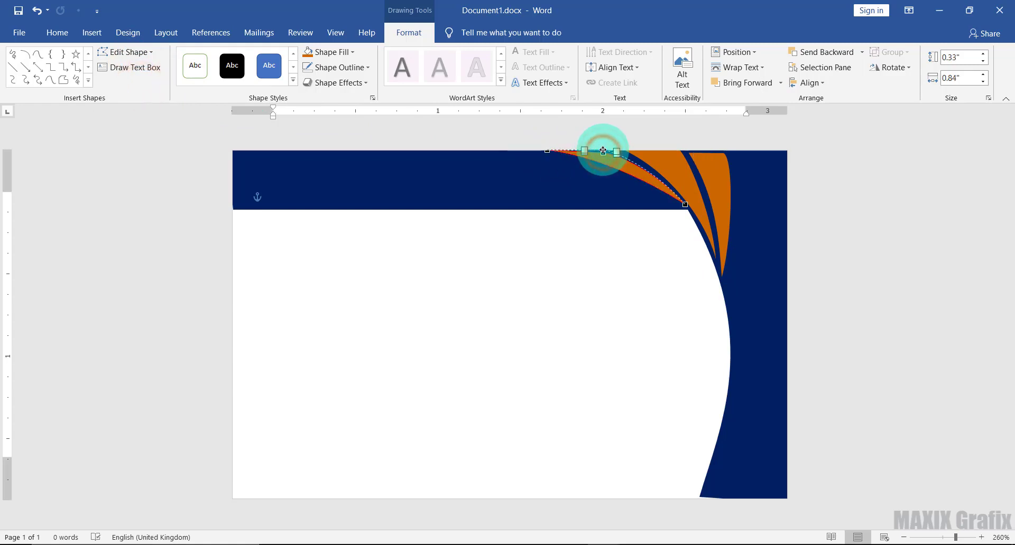
{"action": "left_click", "coordinate": [714, 169]}
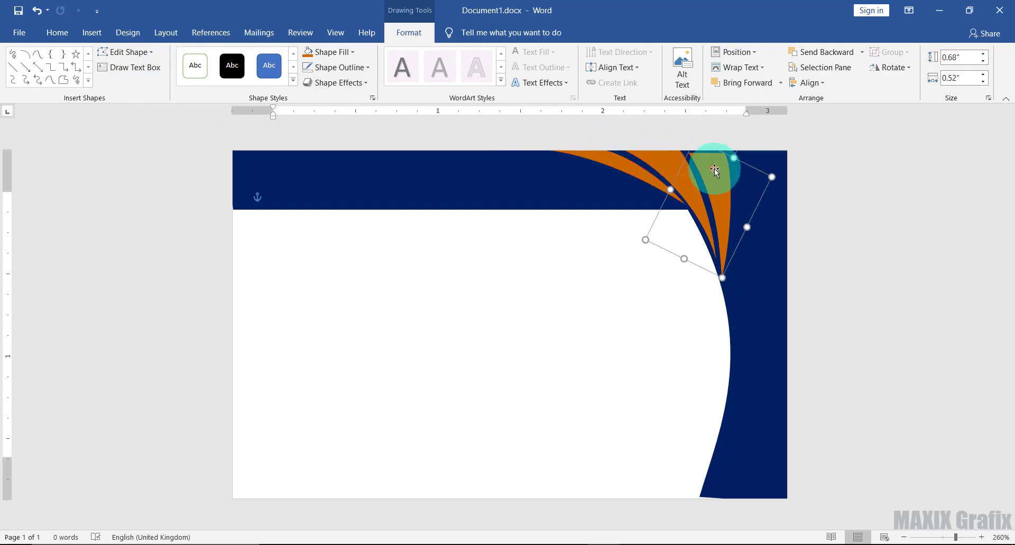
{"action": "left_click", "coordinate": [148, 53]}
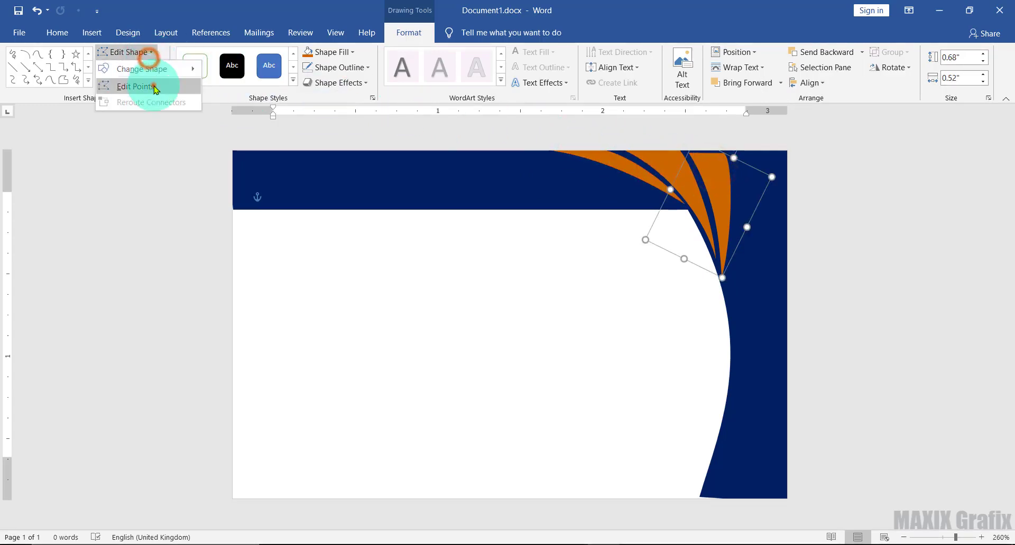
{"action": "left_click", "coordinate": [154, 84]}
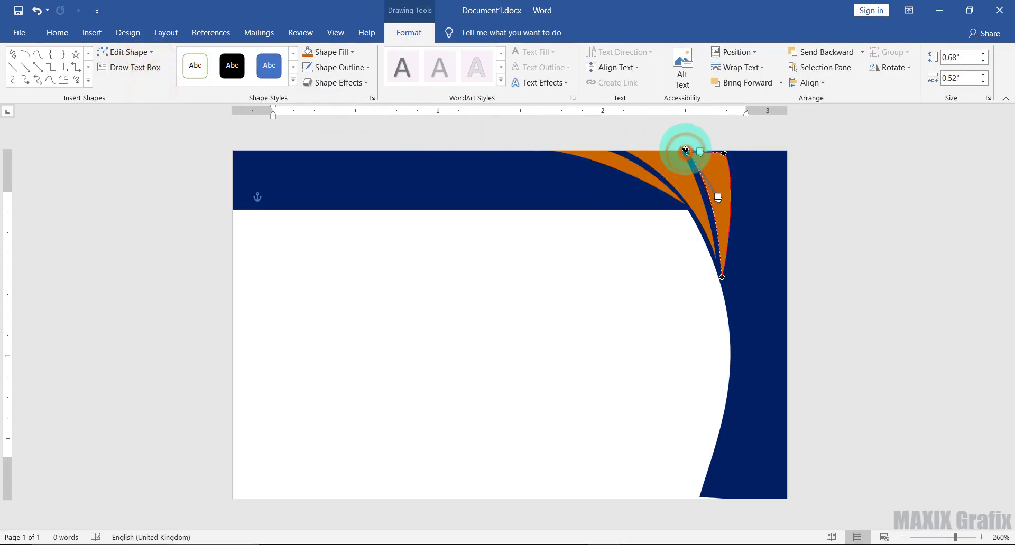
{"action": "left_click_drag", "start_coordinate": [684, 147], "coordinate": [707, 165]}
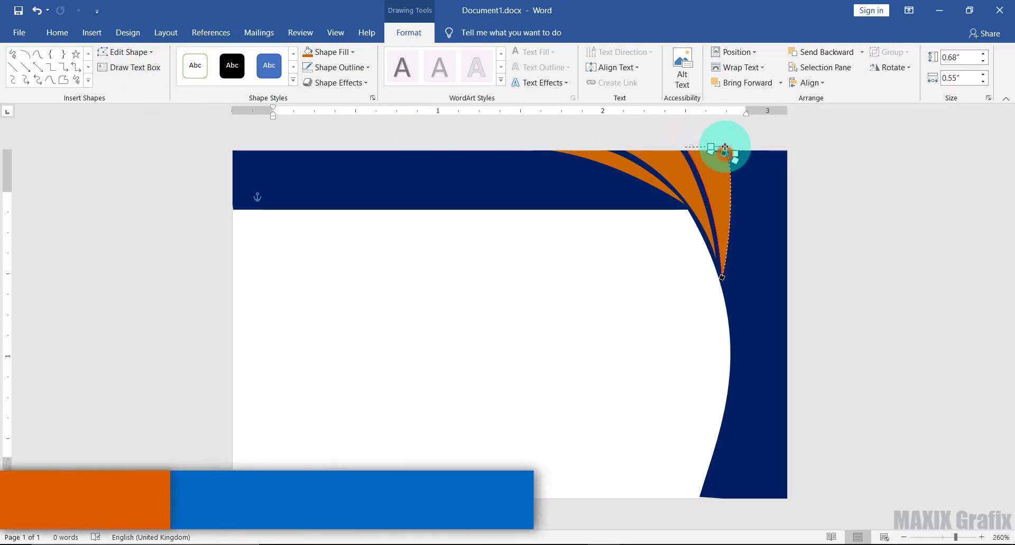
- Fill the middle sliver white and nudge the white curved panel's top-left point left
{"action": "left_click", "coordinate": [680, 176]}
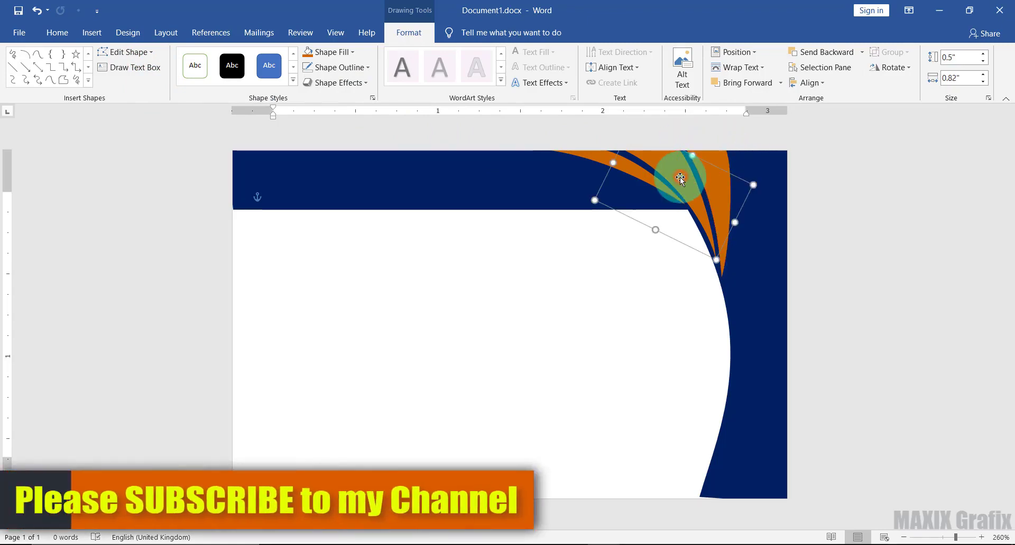
{"action": "left_click", "coordinate": [334, 51]}
{"action": "left_click", "coordinate": [307, 82]}
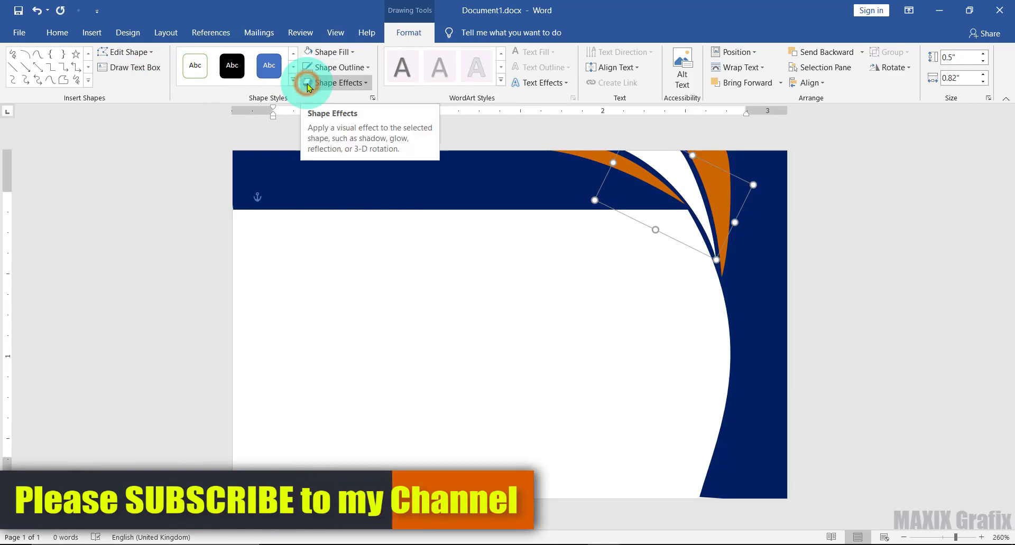
{"action": "left_click", "coordinate": [324, 186]}
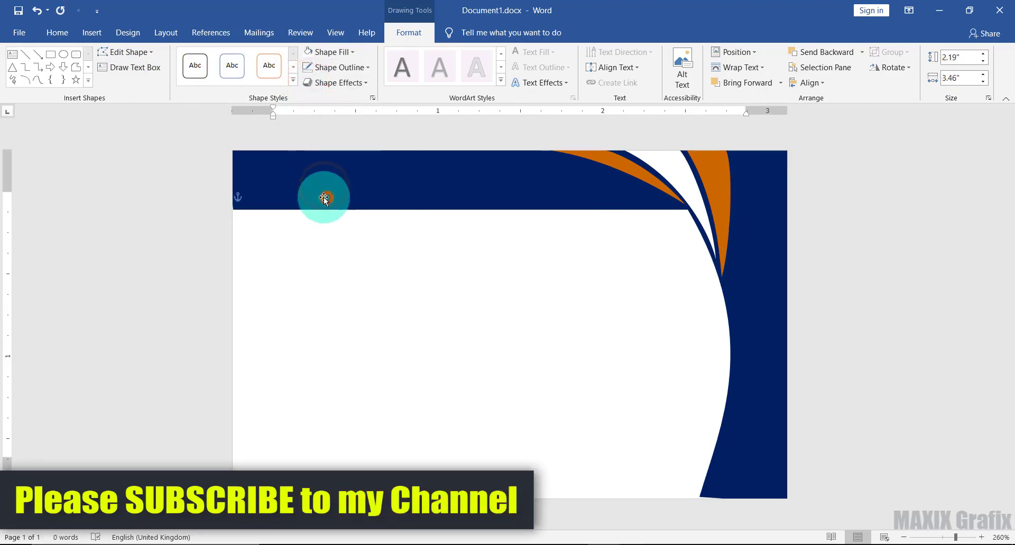
{"action": "left_click", "coordinate": [136, 52]}
{"action": "left_click", "coordinate": [152, 86]}
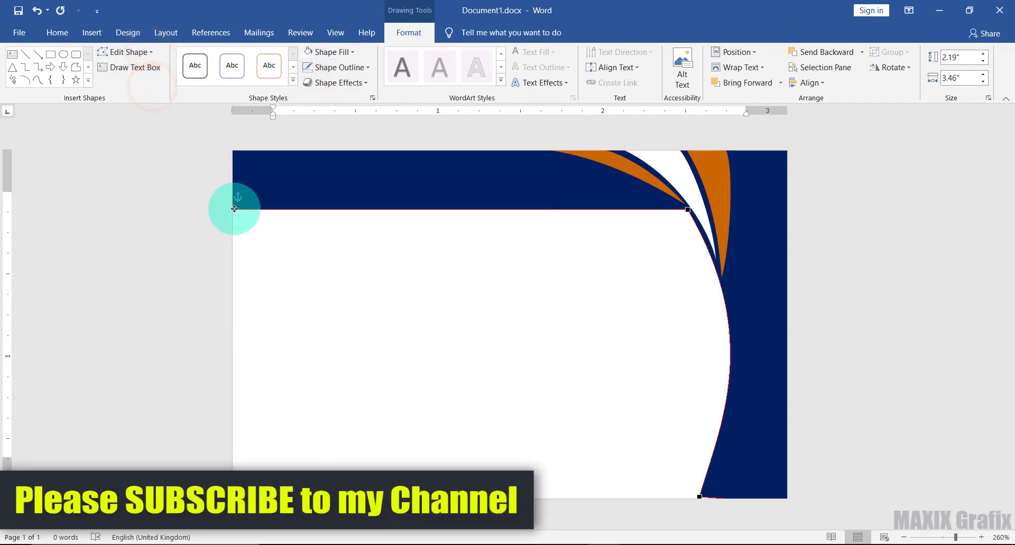
{"action": "left_click_drag", "start_coordinate": [234, 209], "coordinate": [230, 210]}
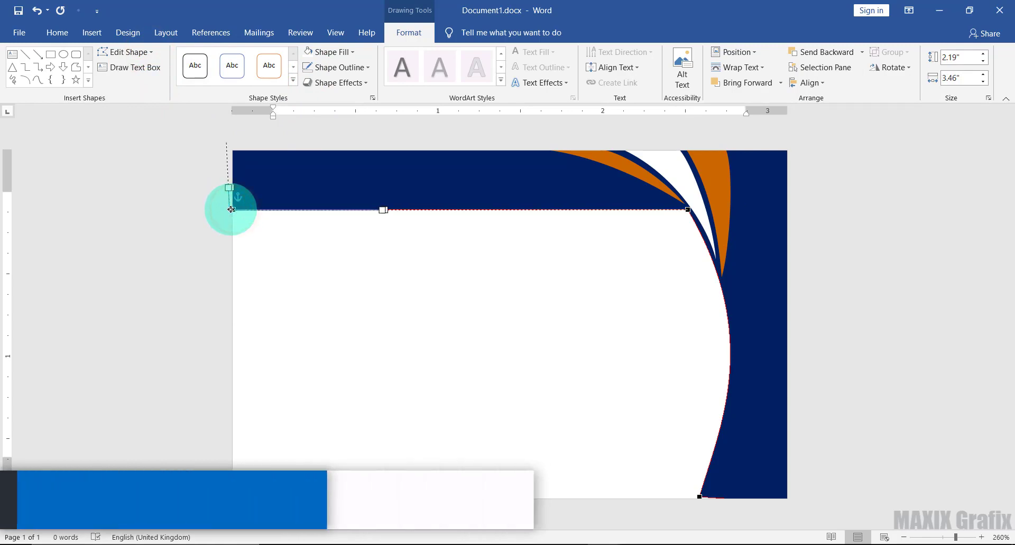
- Add a text box over the navy header with XYZ COMPANY in Raleway 12 pt
{"action": "left_click", "coordinate": [133, 67]}
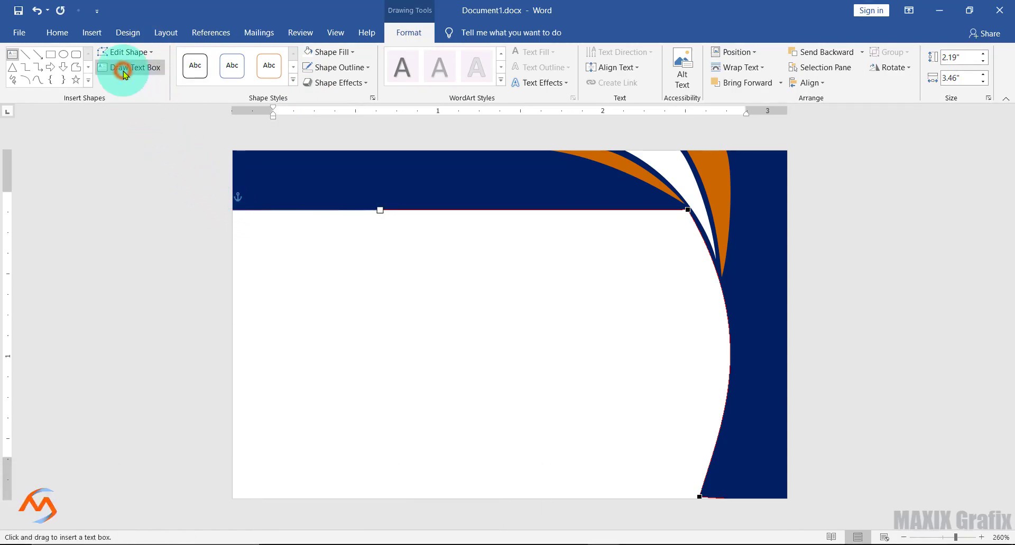
{"action": "left_click_drag", "start_coordinate": [346, 175], "coordinate": [588, 238]}
{"action": "type", "text": "XYZ COMPANY"}
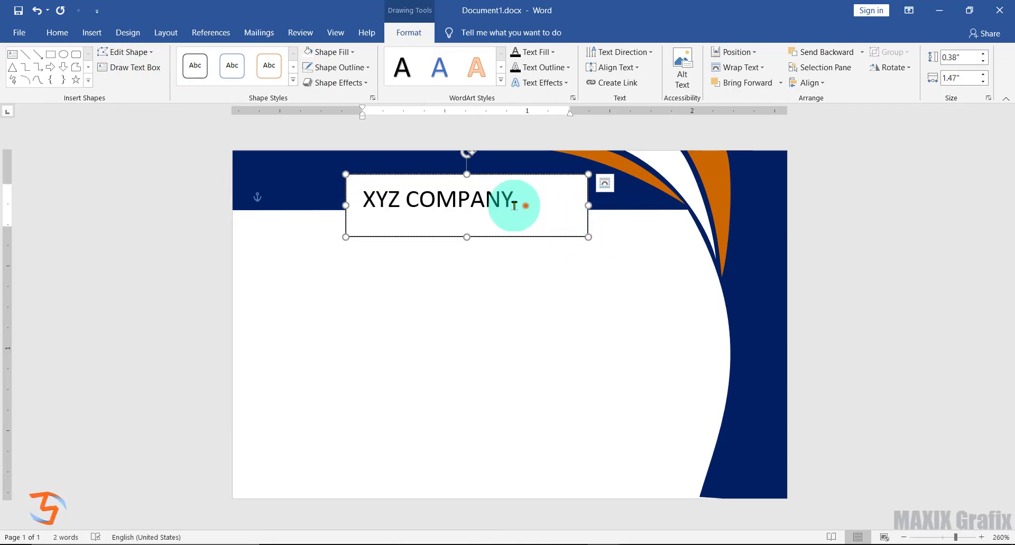
{"action": "left_click_drag", "start_coordinate": [525, 205], "coordinate": [355, 200]}
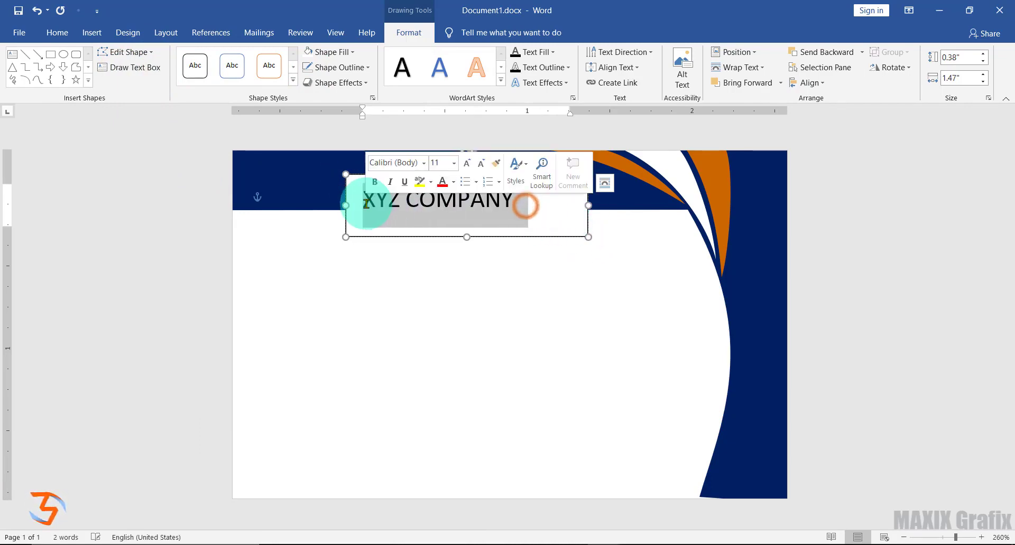
{"action": "left_click", "coordinate": [423, 163]}
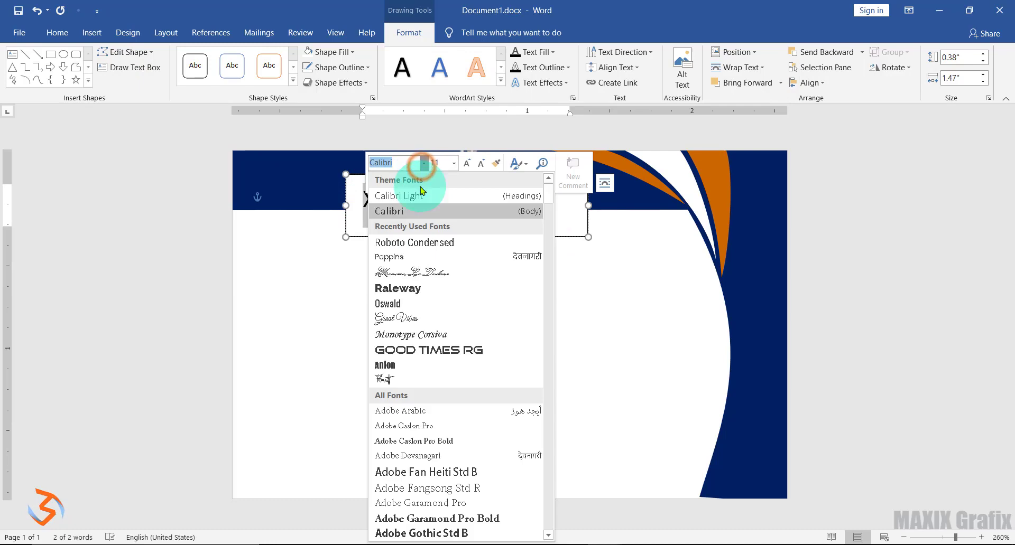
{"action": "left_click", "coordinate": [423, 293]}
{"action": "left_click", "coordinate": [453, 164]}
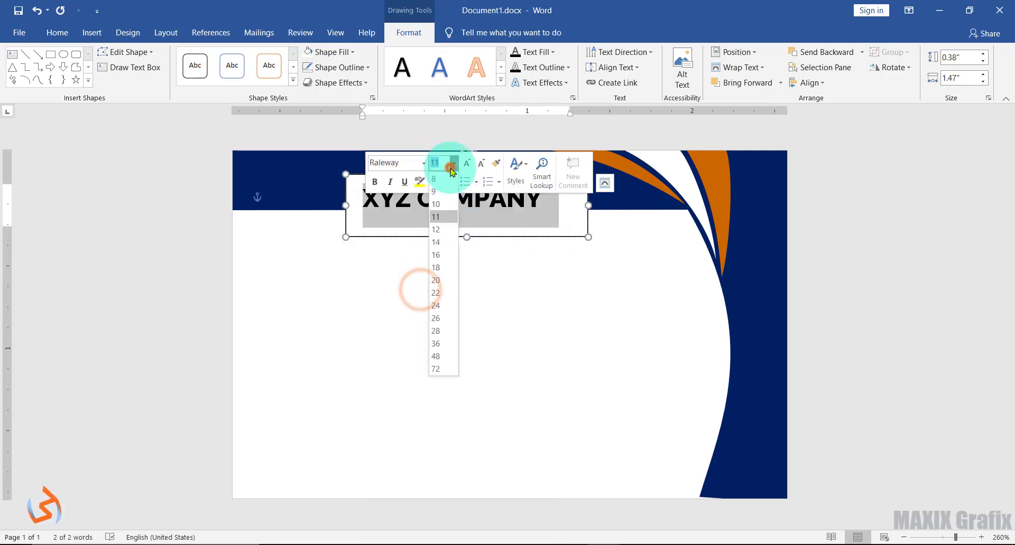
{"action": "left_click", "coordinate": [442, 231]}
- Remove the text box's fill and outline and make the company name white
{"action": "left_click", "coordinate": [341, 51]}
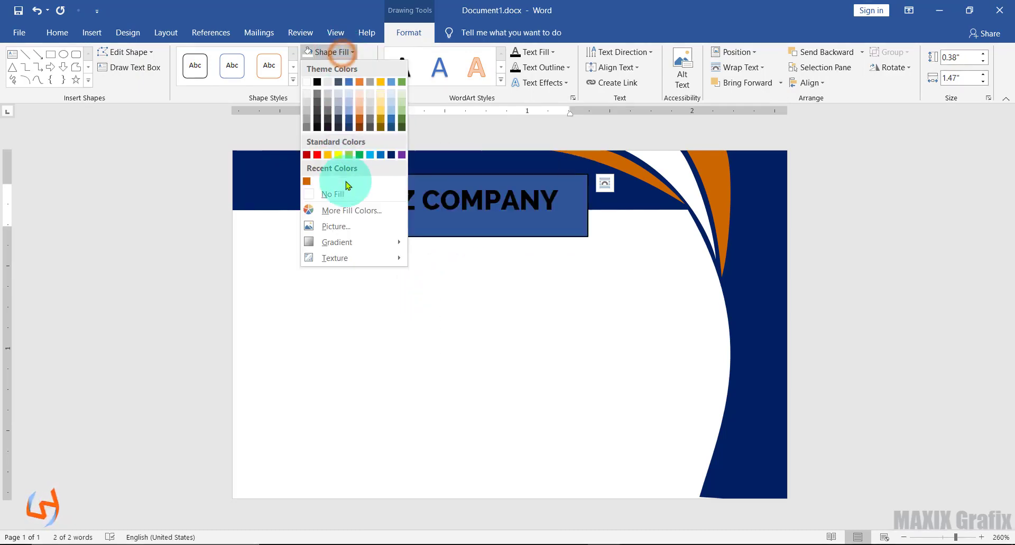
{"action": "left_click", "coordinate": [350, 194]}
{"action": "left_click", "coordinate": [341, 67]}
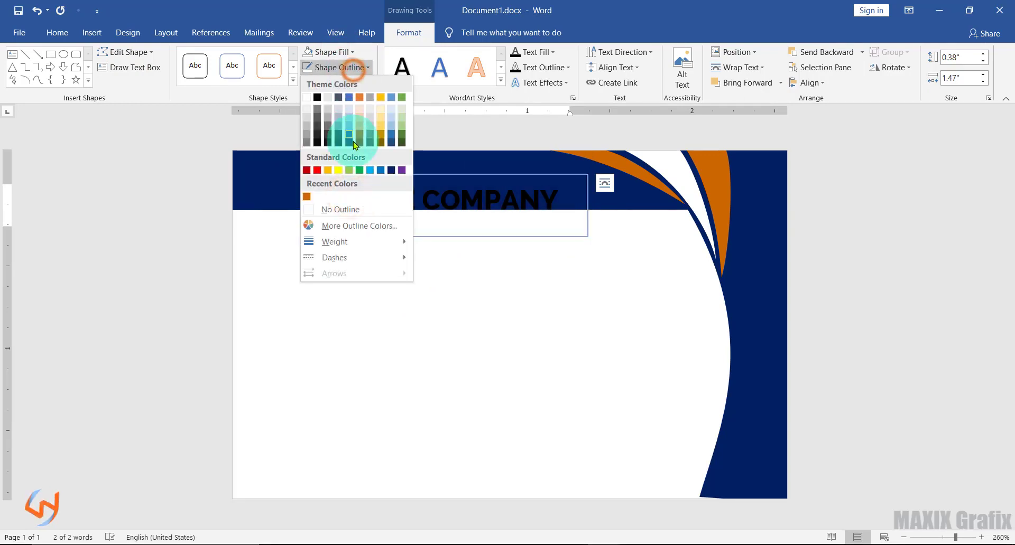
{"action": "left_click", "coordinate": [355, 208]}
{"action": "left_click", "coordinate": [515, 100]}
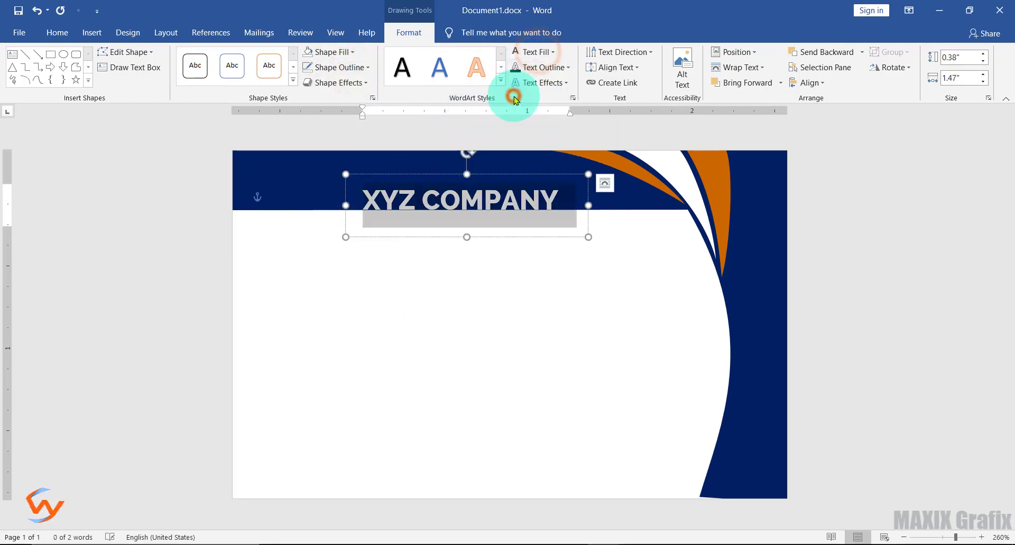
{"action": "left_click", "coordinate": [495, 170]}
- Trim the text box to fit the name and centre it horizontally on the card
{"action": "left_click_drag", "start_coordinate": [495, 170], "coordinate": [496, 170]}
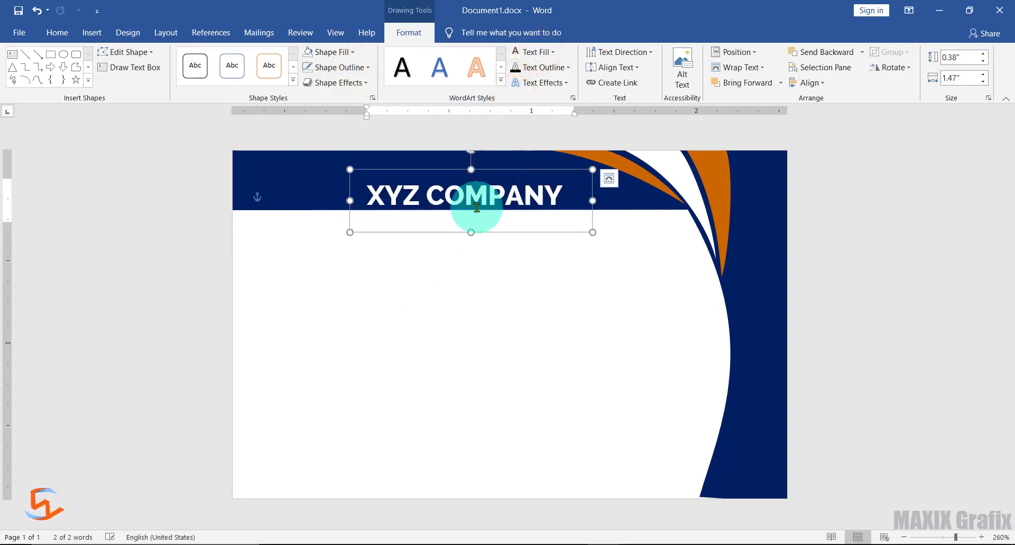
{"action": "left_click_drag", "start_coordinate": [471, 232], "coordinate": [472, 214]}
{"action": "left_click_drag", "start_coordinate": [592, 192], "coordinate": [581, 192]}
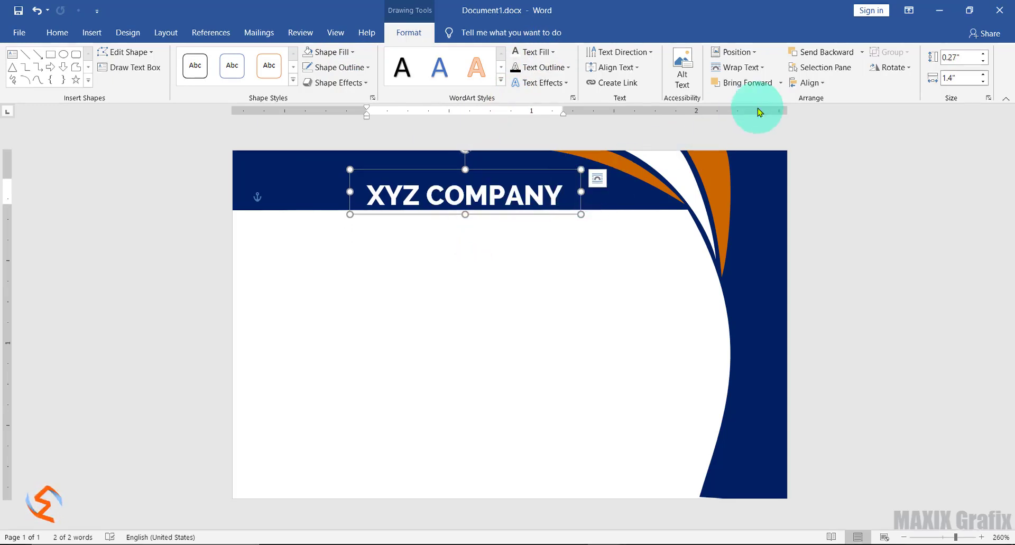
{"action": "left_click", "coordinate": [805, 82]}
{"action": "left_click", "coordinate": [814, 116]}
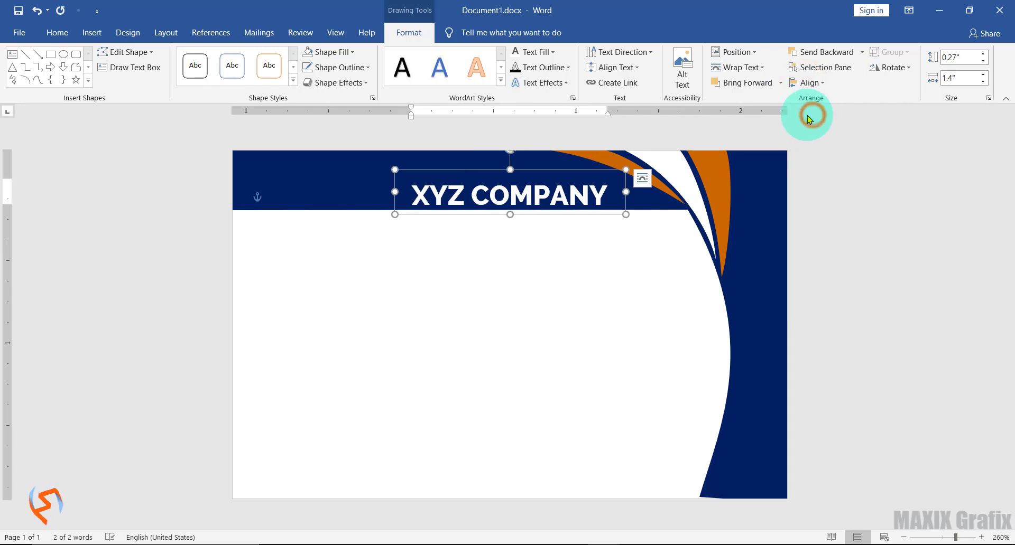
{"action": "left_click", "coordinate": [88, 80]}
- Draw a 0.78-inch-wide rectangle below the header and fill it with the businessman photo
{"action": "left_click", "coordinate": [12, 138]}
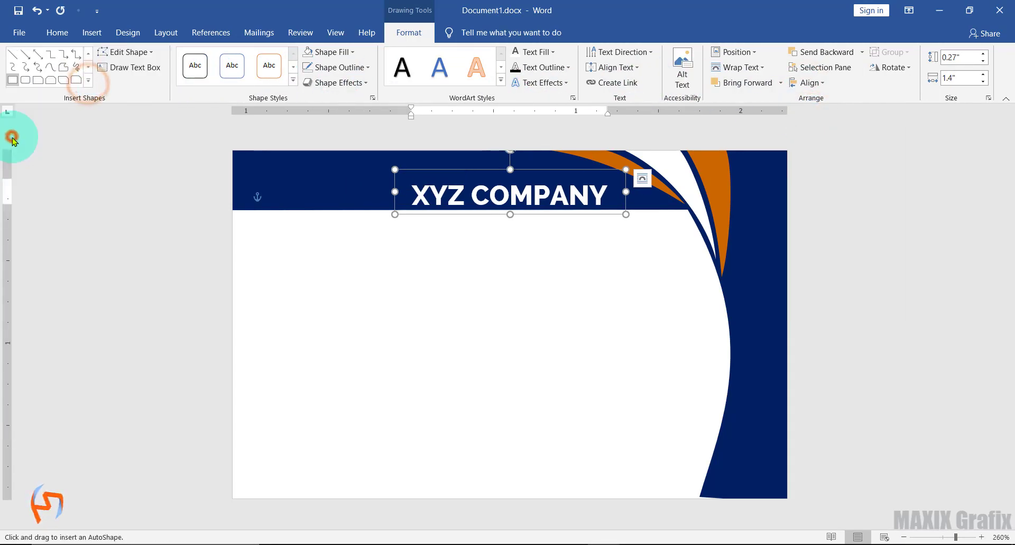
{"action": "mouse_move", "coordinate": [273, 204]}
{"action": "left_mouse_down"}
{"action": "mouse_move", "coordinate": [376, 301]}
{"action": "mouse_move", "coordinate": [414, 355]}
{"action": "left_mouse_up"}
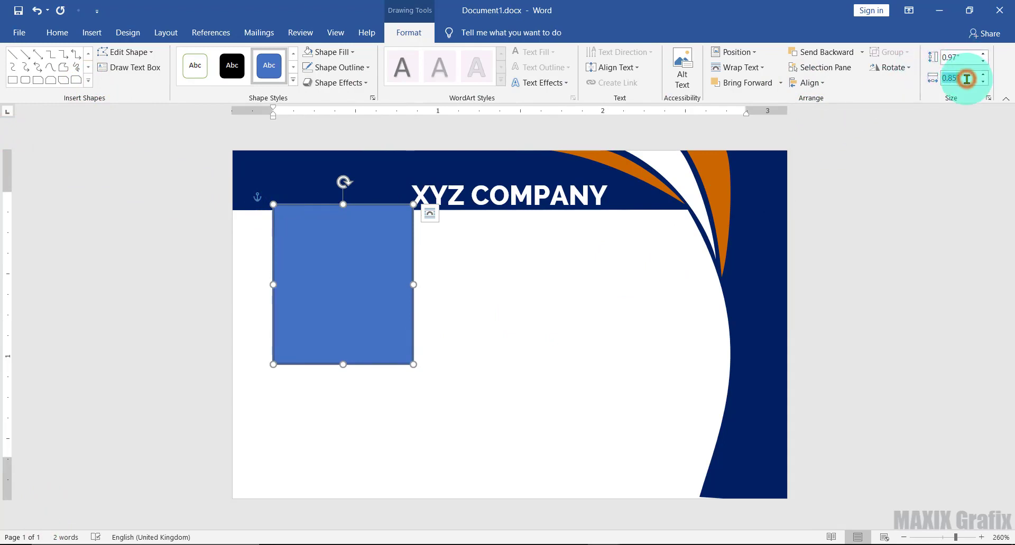
{"action": "key", "text": "Return"}
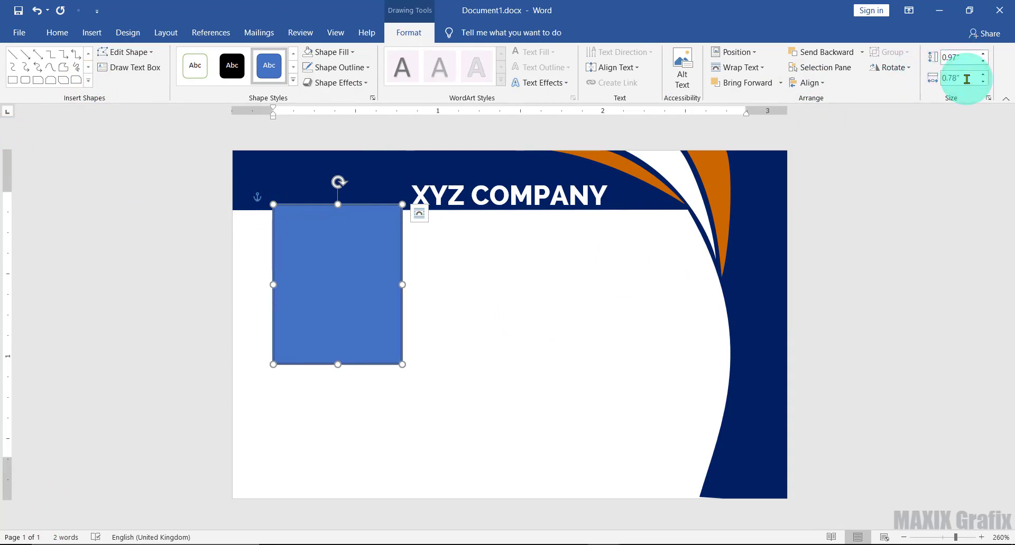
{"action": "left_click", "coordinate": [347, 56]}
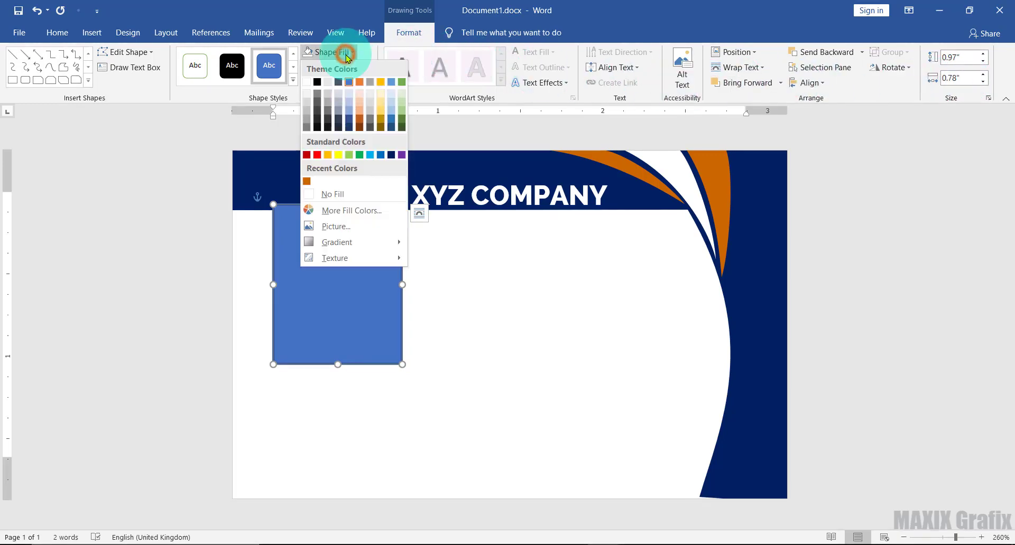
{"action": "left_click", "coordinate": [335, 226]}
{"action": "left_click", "coordinate": [361, 251]}
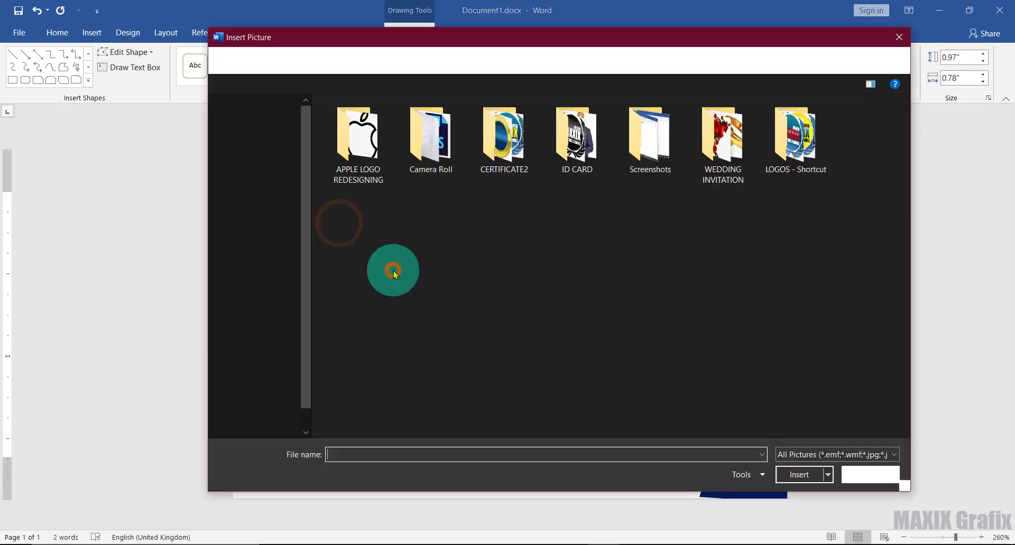
{"action": "double_click", "coordinate": [573, 139]}
{"action": "left_click", "coordinate": [426, 136]}
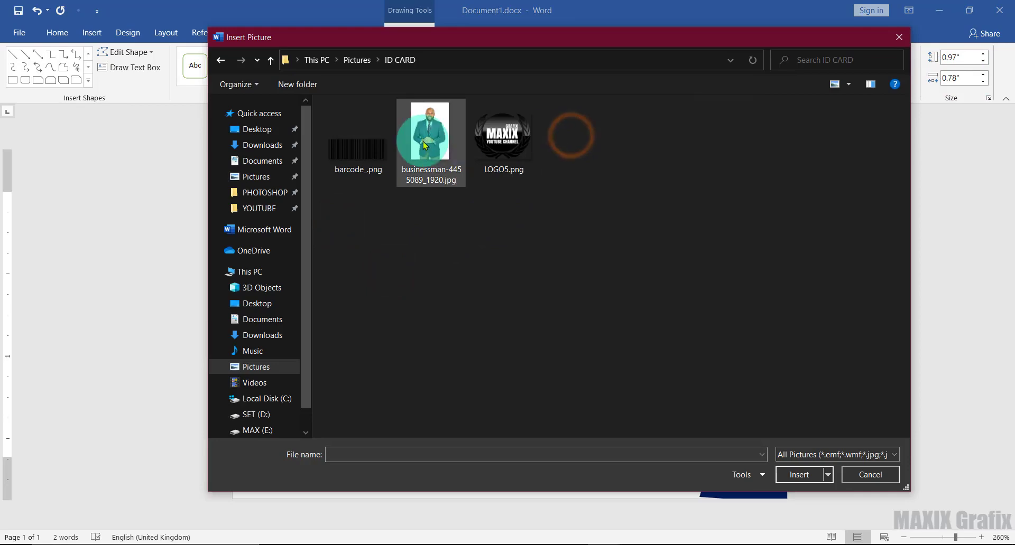
{"action": "left_click", "coordinate": [795, 475]}
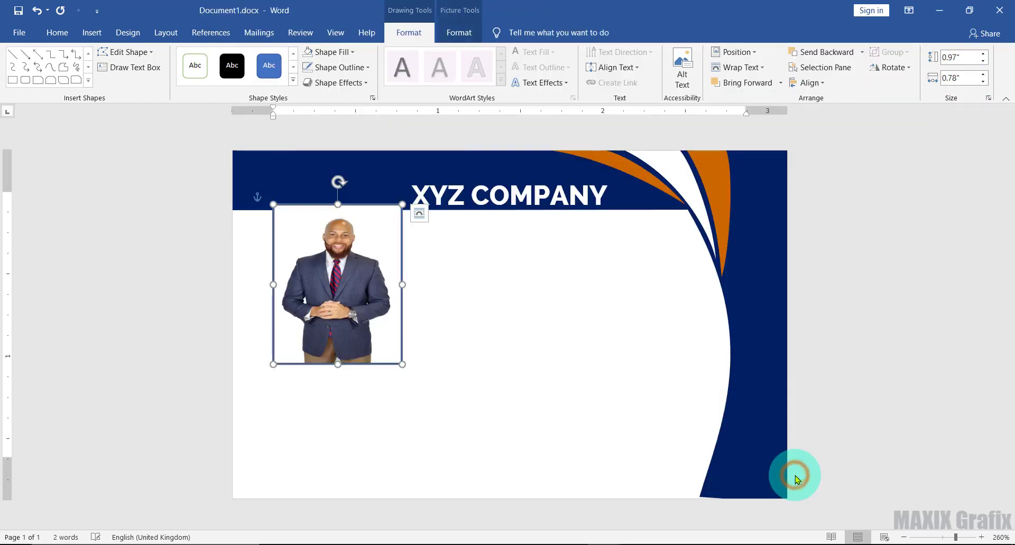
- Crop the photo with Fill and adjust it to frame the head and shoulders
{"action": "left_click", "coordinate": [447, 33]}
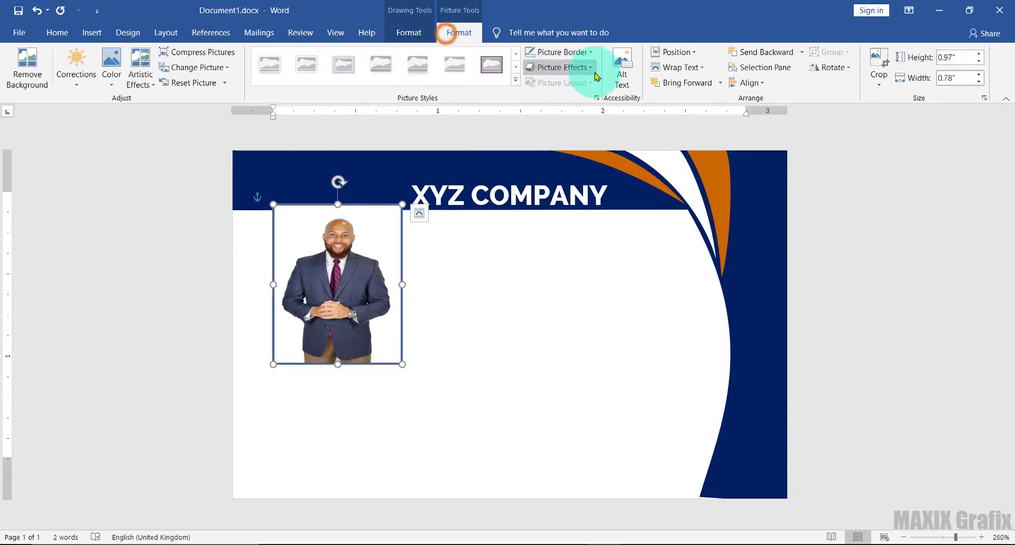
{"action": "left_click", "coordinate": [878, 83]}
{"action": "left_click", "coordinate": [891, 151]}
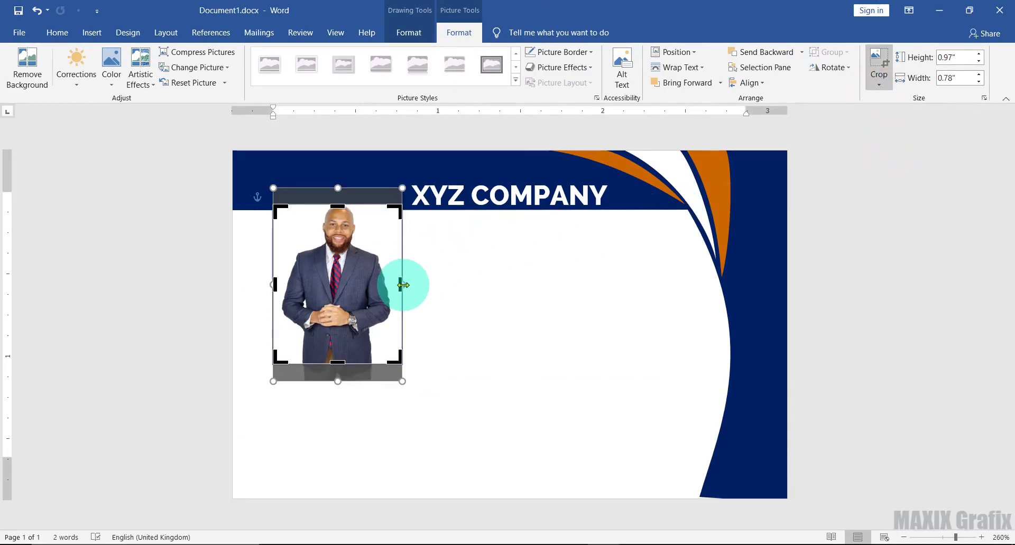
{"action": "left_click_drag", "start_coordinate": [402, 188], "coordinate": [418, 187]}
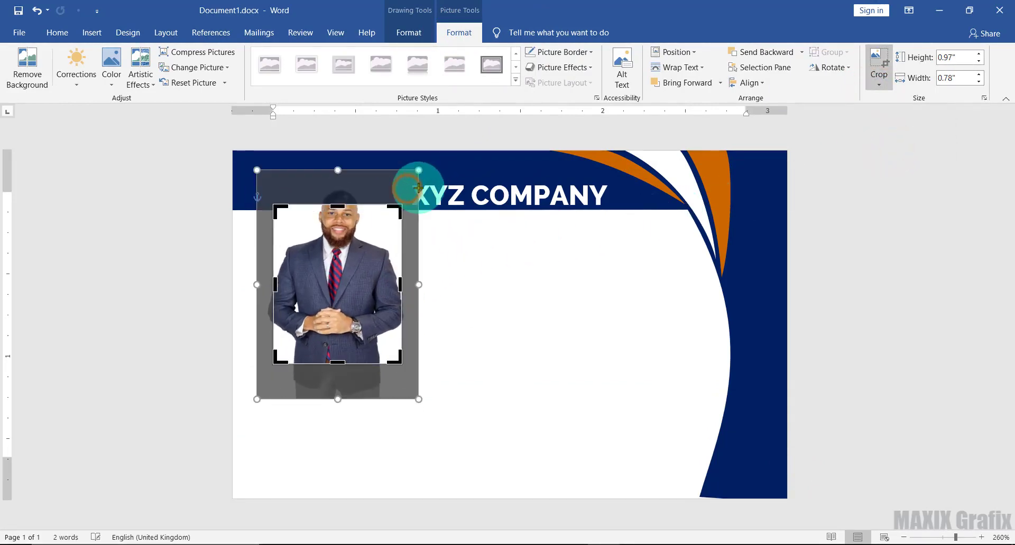
{"action": "left_click_drag", "start_coordinate": [337, 235], "coordinate": [340, 261]}
{"action": "left_click_drag", "start_coordinate": [339, 426], "coordinate": [340, 449]}
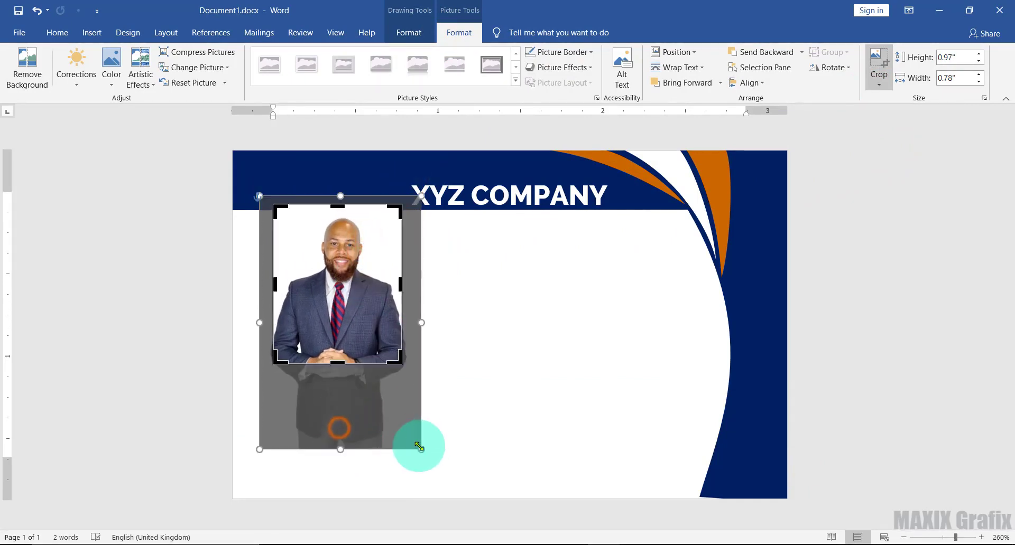
{"action": "left_click_drag", "start_coordinate": [419, 447], "coordinate": [432, 474]}
{"action": "left_click_drag", "start_coordinate": [343, 288], "coordinate": [342, 301]}
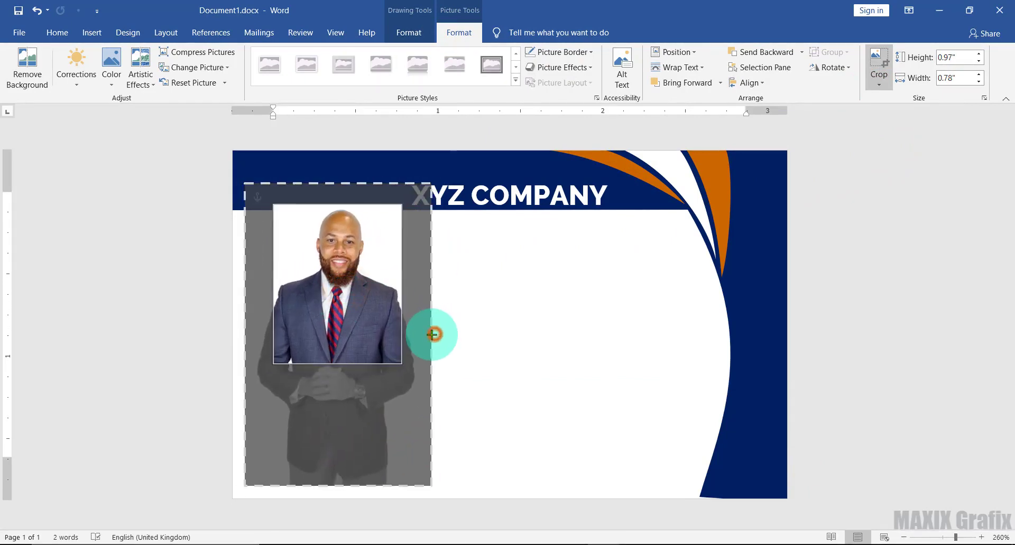
{"action": "left_click_drag", "start_coordinate": [431, 334], "coordinate": [430, 334]}
{"action": "left_click_drag", "start_coordinate": [422, 191], "coordinate": [427, 194]}
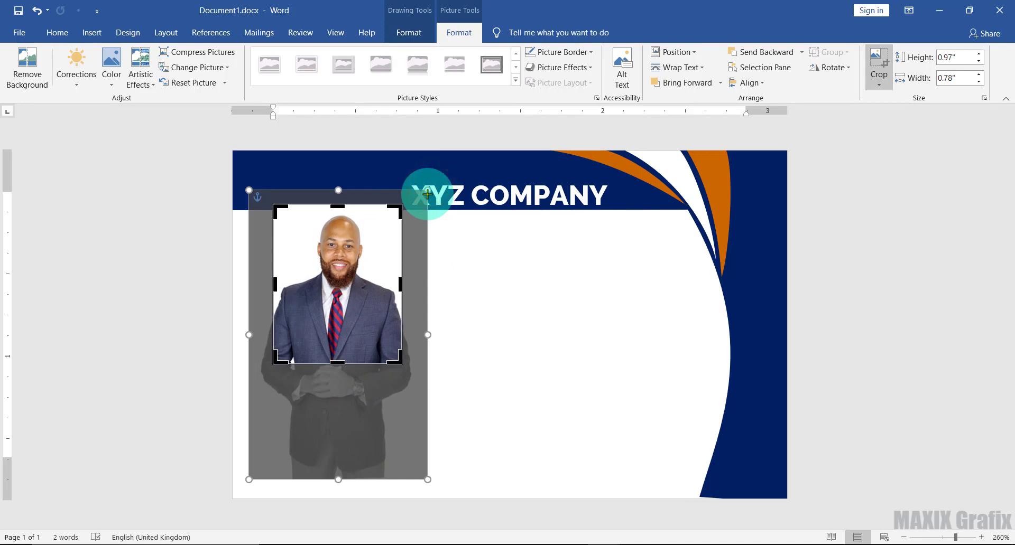
{"action": "left_click_drag", "start_coordinate": [428, 335], "coordinate": [445, 335]}
{"action": "left_click_drag", "start_coordinate": [249, 335], "coordinate": [229, 335]}
{"action": "left_click_drag", "start_coordinate": [324, 328], "coordinate": [327, 303]}
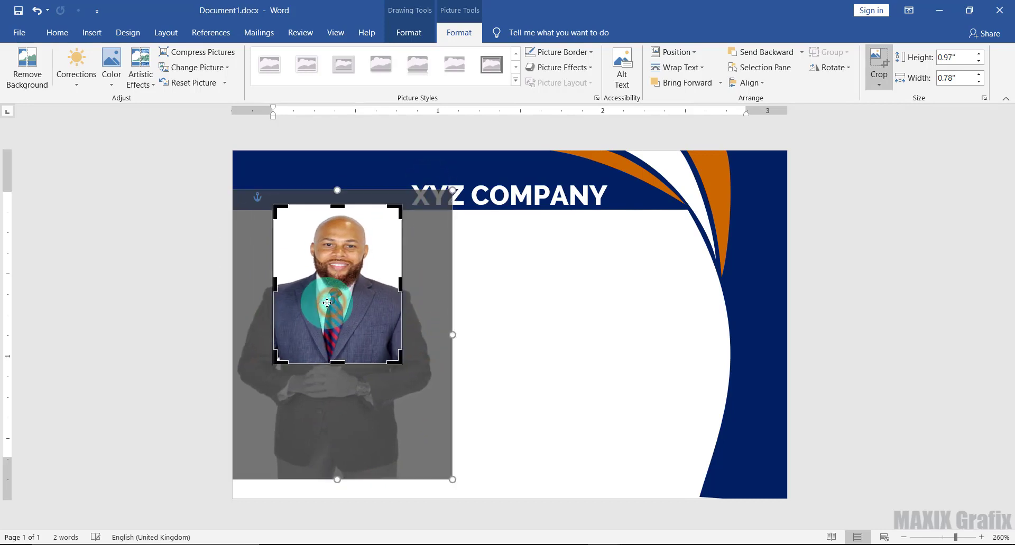
{"action": "left_click_drag", "start_coordinate": [452, 479], "coordinate": [460, 491]}
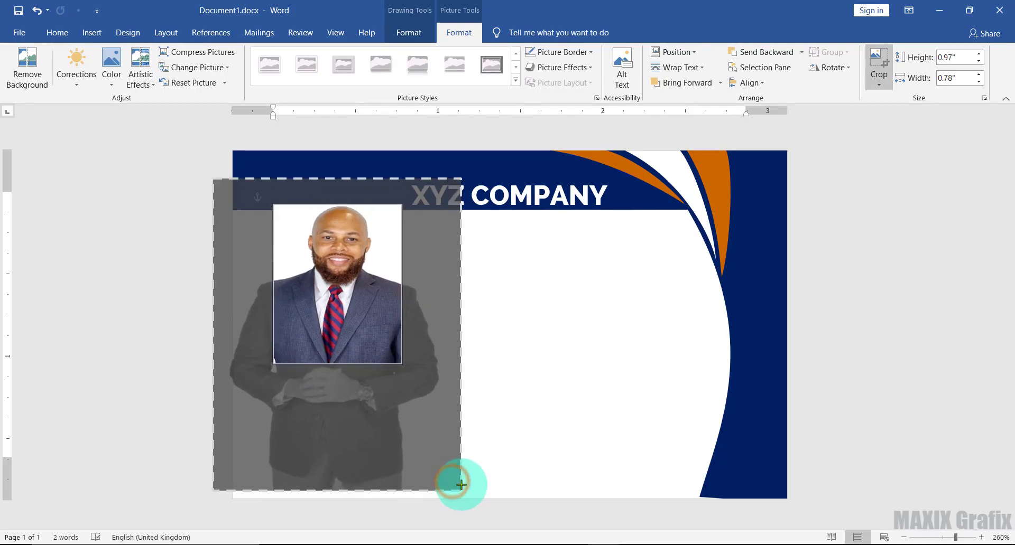
{"action": "left_click_drag", "start_coordinate": [338, 305], "coordinate": [340, 309]}
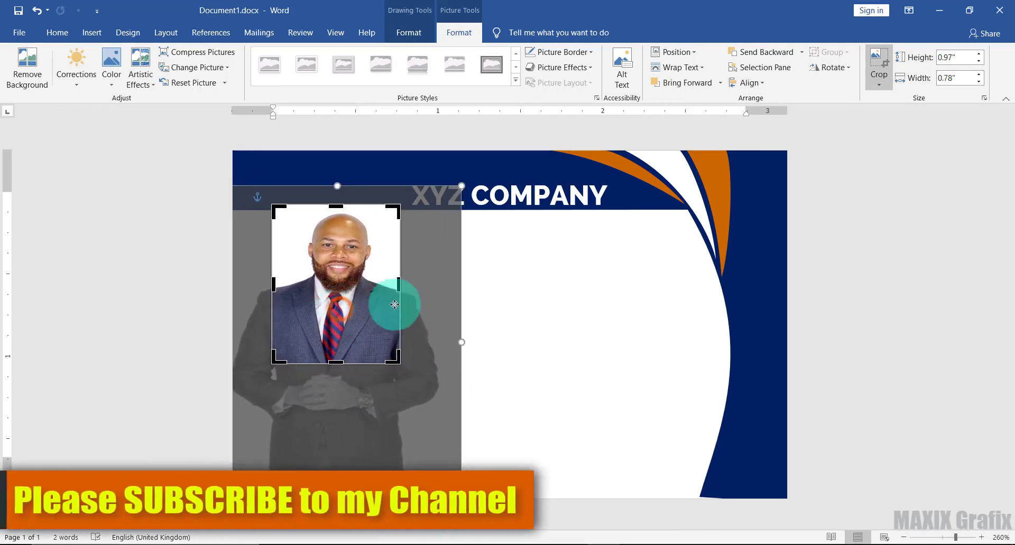
{"action": "left_click", "coordinate": [492, 285]}
- Give the photo a thin dark navy outline and nudge it slightly to the right
{"action": "left_click", "coordinate": [400, 246]}
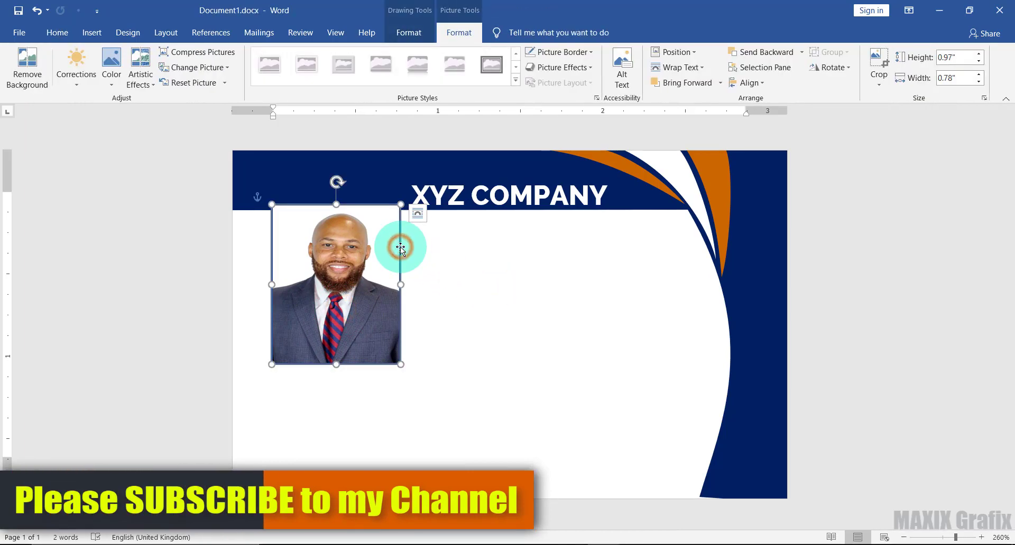
{"action": "left_click", "coordinate": [408, 33]}
{"action": "left_click", "coordinate": [355, 67]}
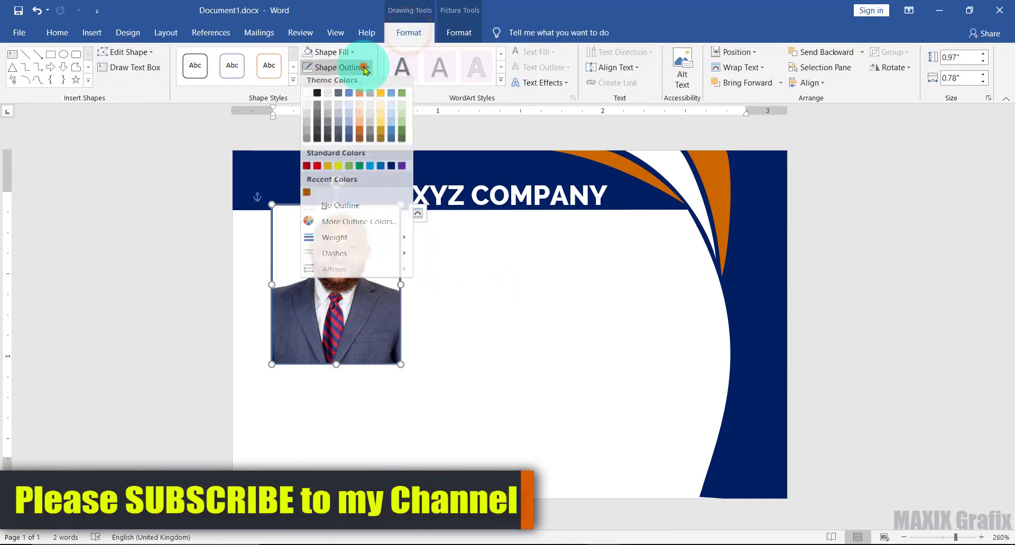
{"action": "mouse_move", "coordinate": [365, 242]}
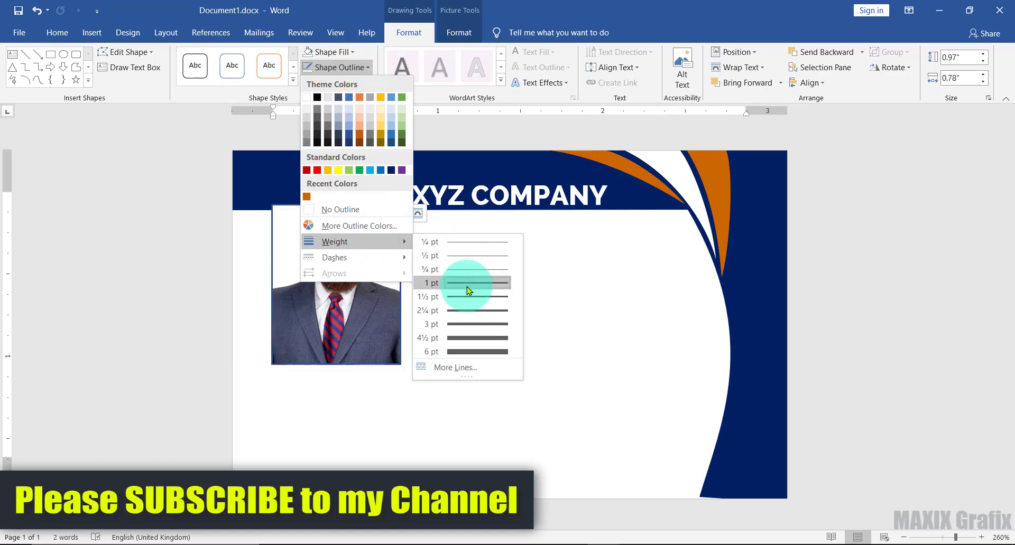
{"action": "left_click", "coordinate": [470, 302]}
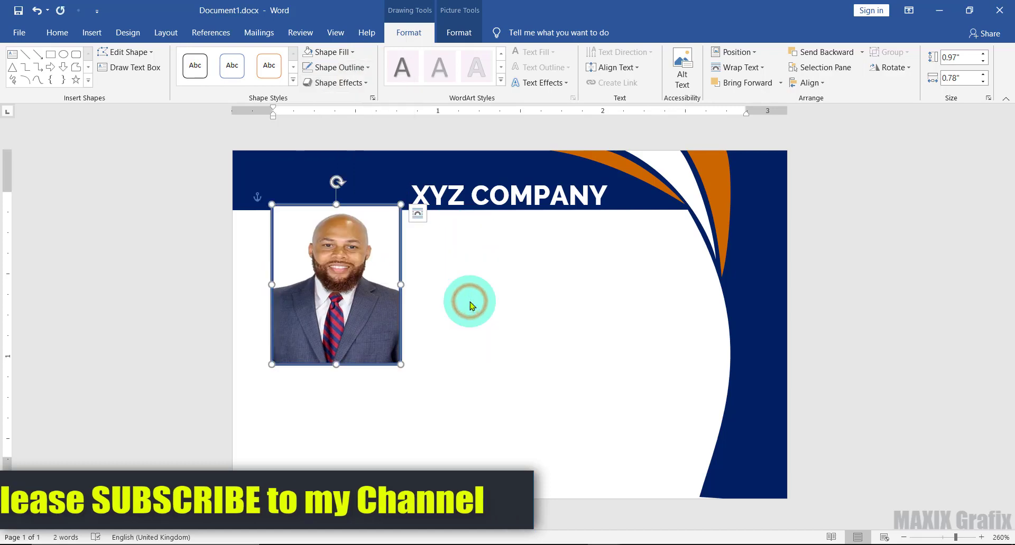
{"action": "left_click", "coordinate": [357, 67]}
{"action": "left_click", "coordinate": [391, 169]}
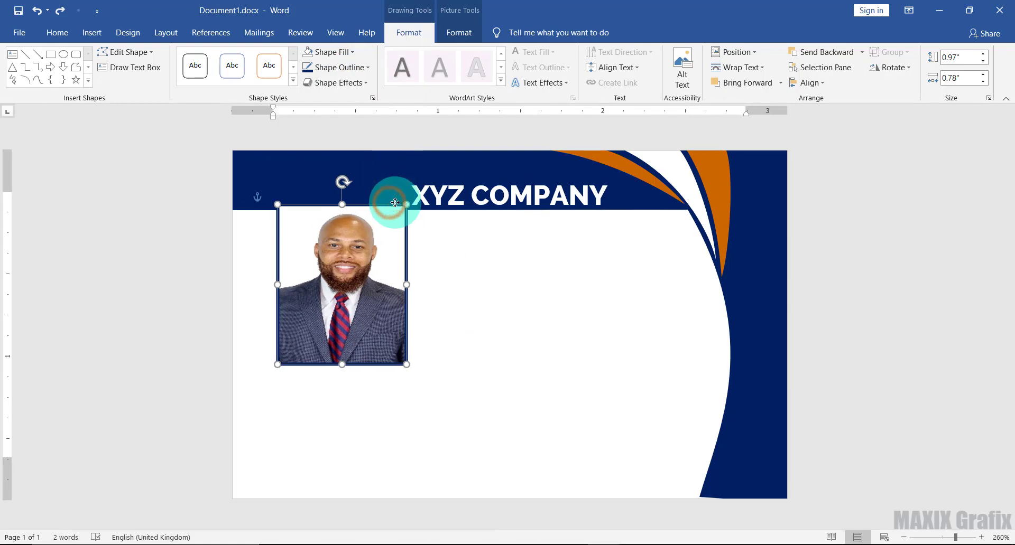
{"action": "left_click_drag", "start_coordinate": [389, 201], "coordinate": [393, 204]}
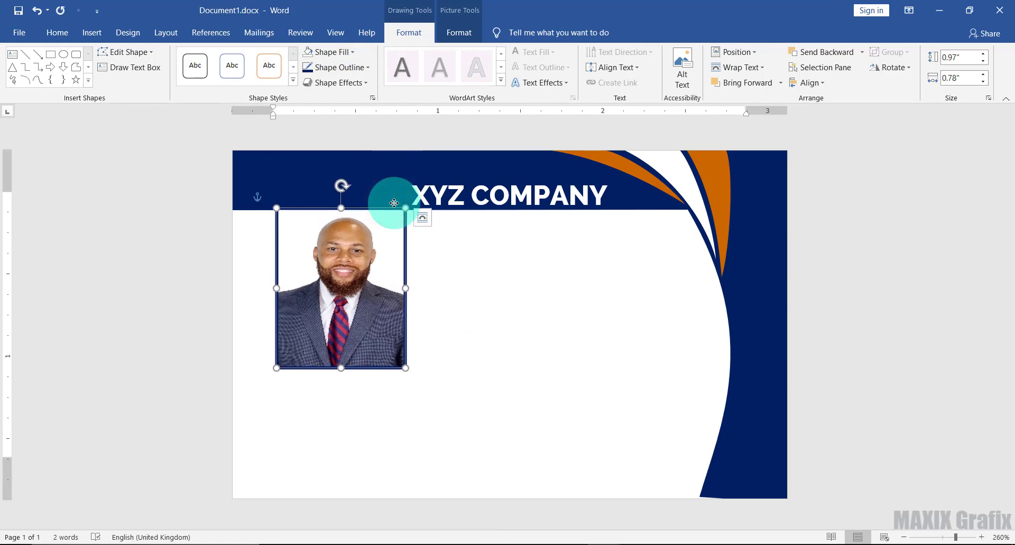
- Draw a tall rectangle just left of the photo
{"action": "left_click", "coordinate": [88, 80]}
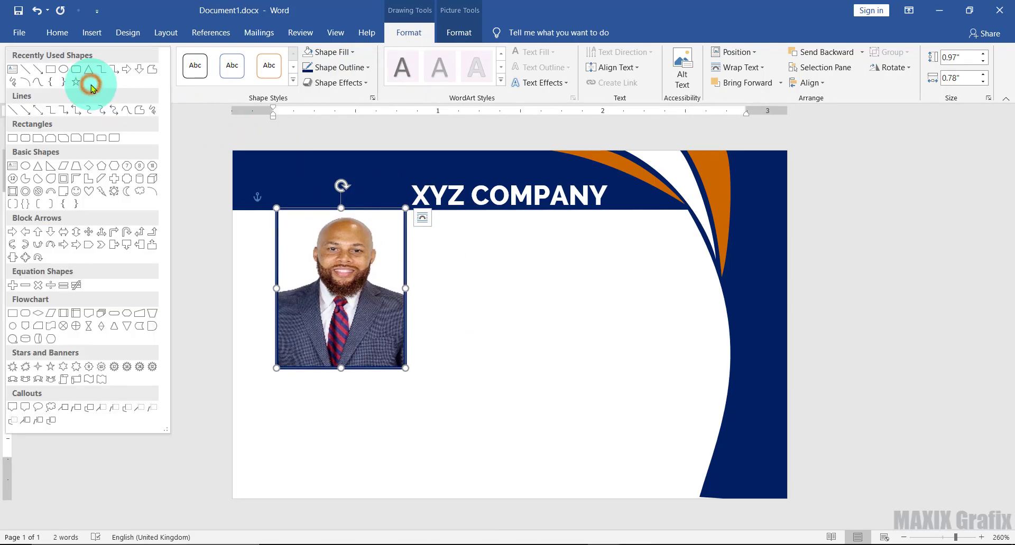
{"action": "left_click", "coordinate": [12, 139]}
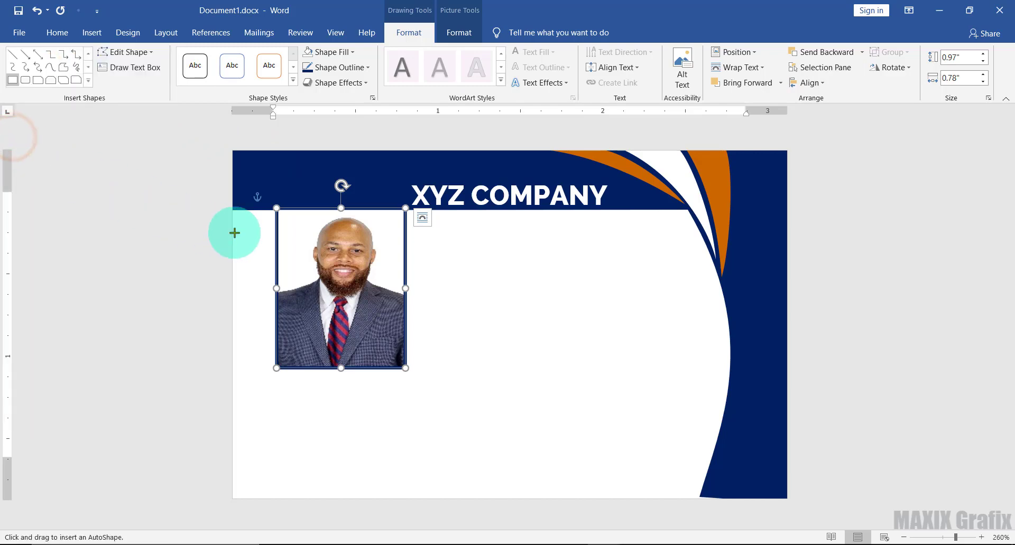
{"action": "left_click_drag", "start_coordinate": [234, 233], "coordinate": [286, 357]}
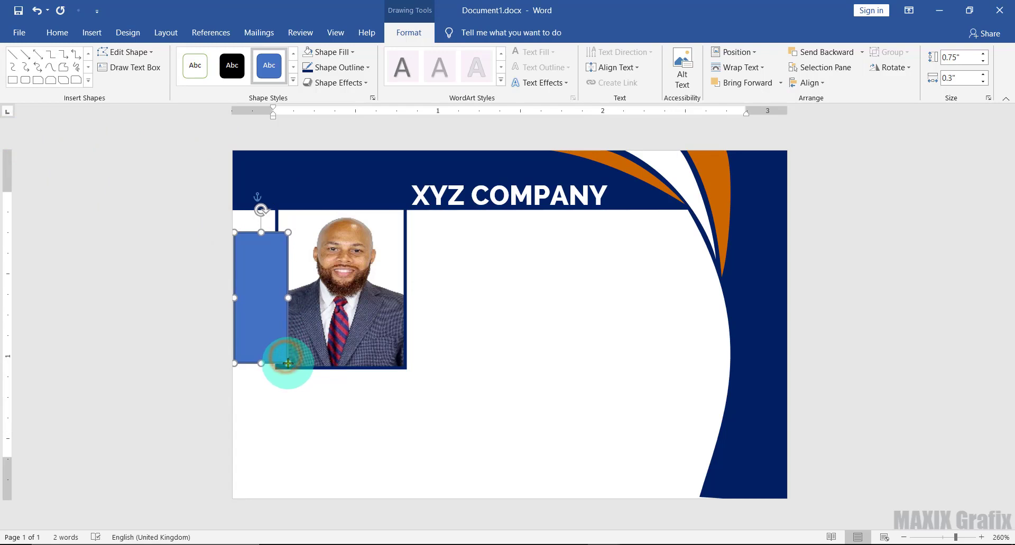
{"action": "left_click_drag", "start_coordinate": [276, 332], "coordinate": [269, 324]}
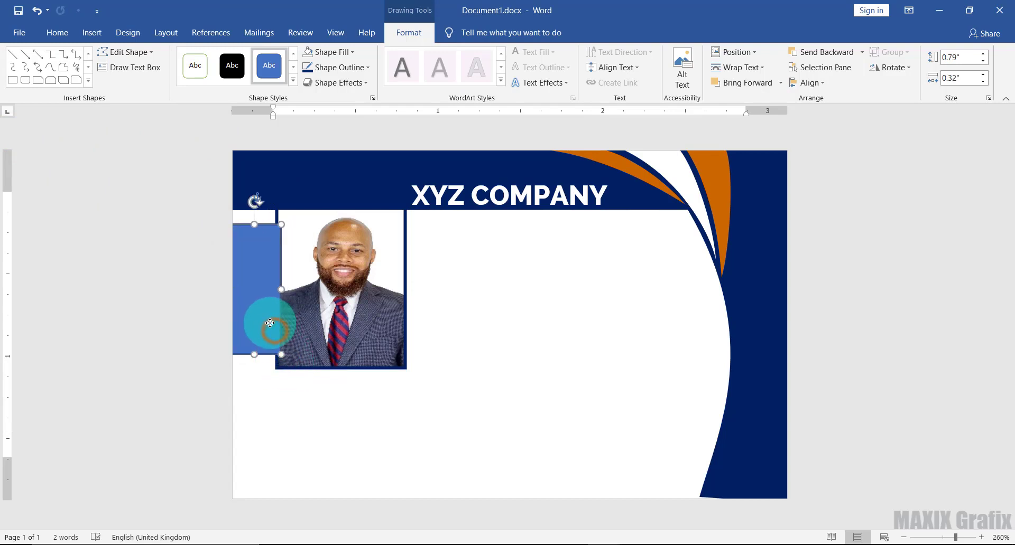
- Fill the rectangle orange, remove its outline, and send it behind the photo
{"action": "left_click", "coordinate": [338, 52]}
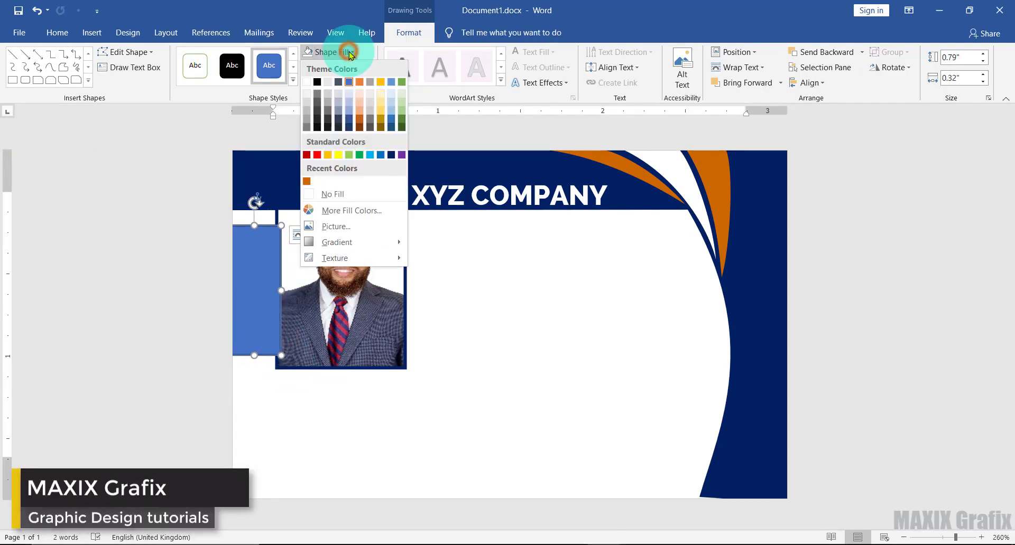
{"action": "left_click", "coordinate": [311, 181]}
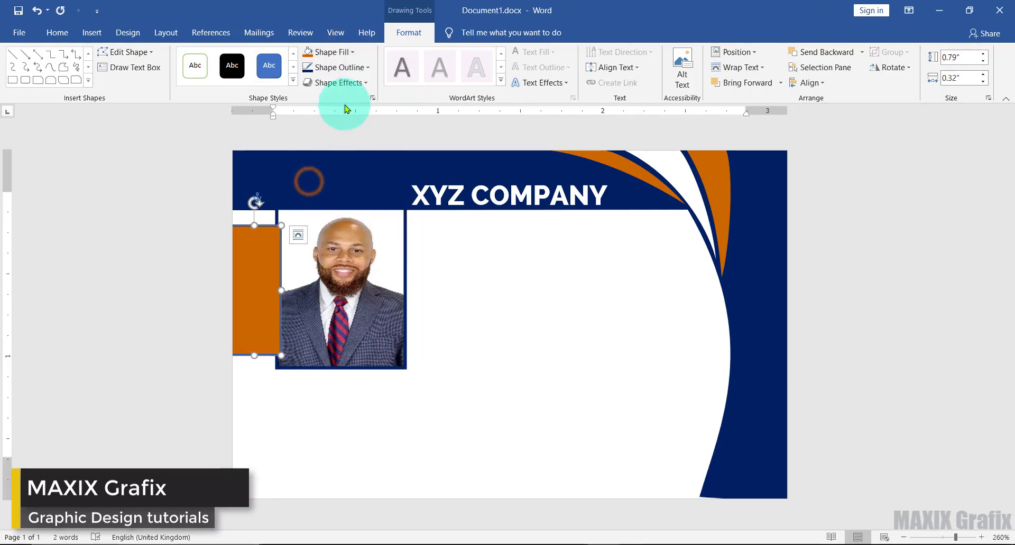
{"action": "left_click", "coordinate": [363, 68]}
{"action": "left_click", "coordinate": [351, 209]}
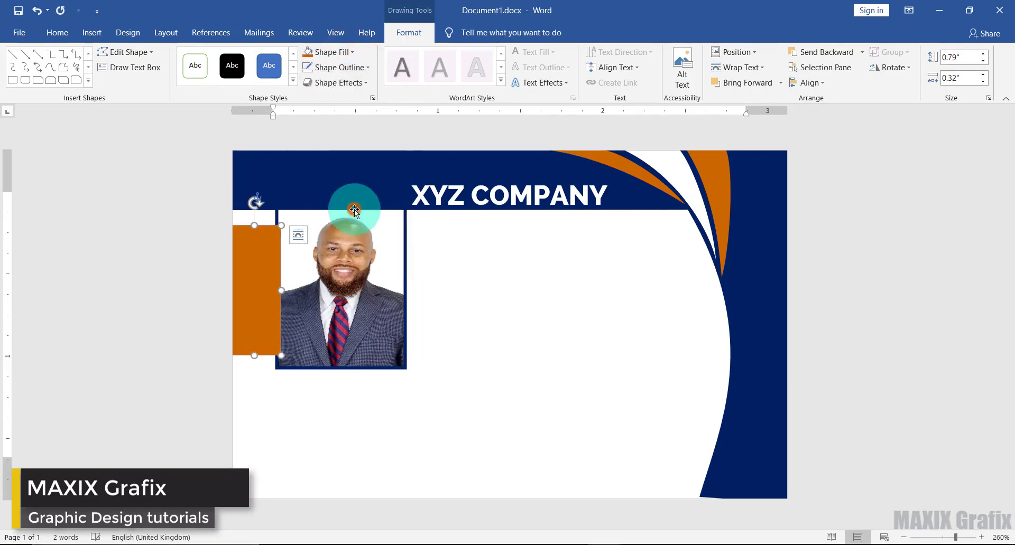
{"action": "left_click", "coordinate": [861, 52]}
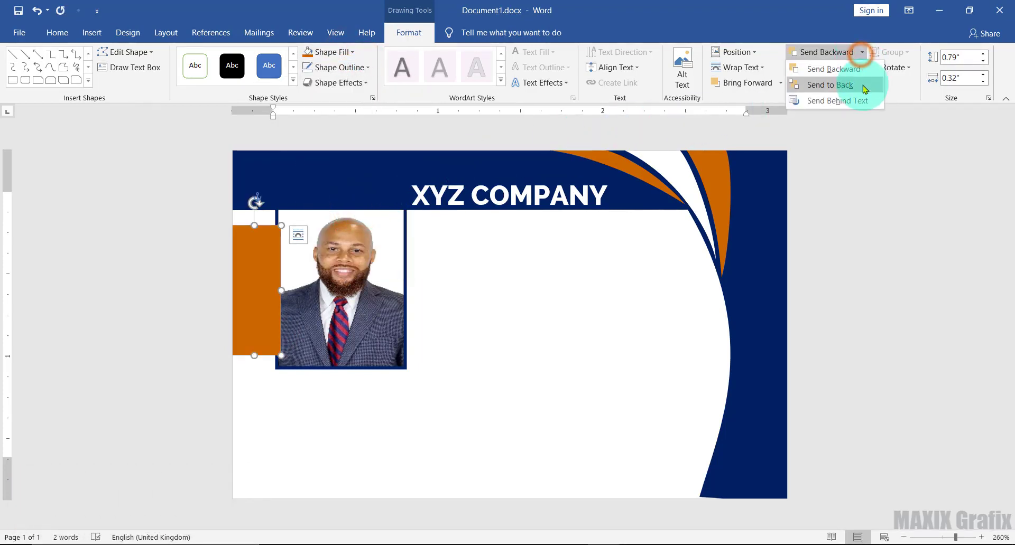
{"action": "left_click", "coordinate": [829, 84]}
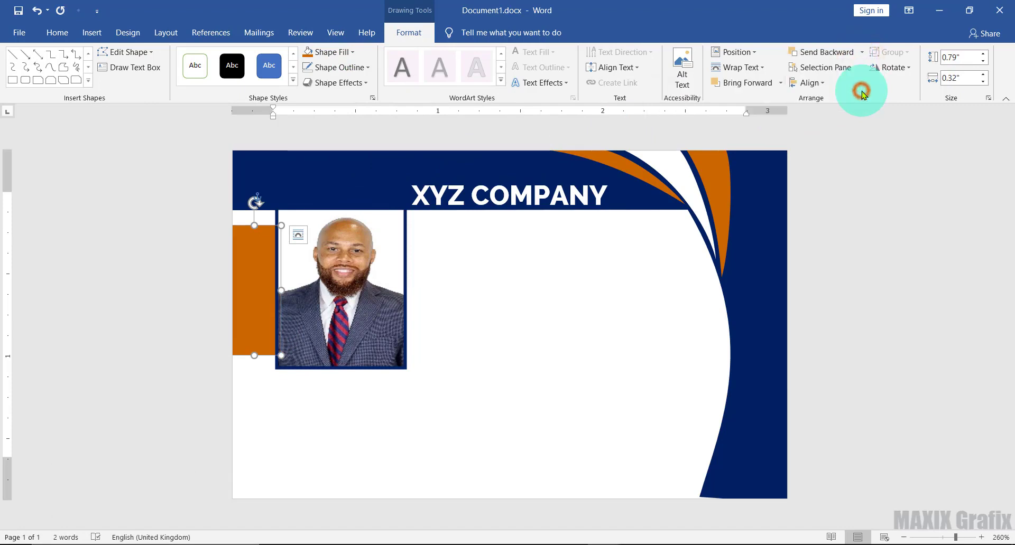
- Add a text box right of the photo with the name in maroon 10 pt Raleway
{"action": "left_click", "coordinate": [132, 67]}
{"action": "left_click_drag", "start_coordinate": [502, 234], "coordinate": [664, 295]}
{"action": "type", "text": "John Smith"}
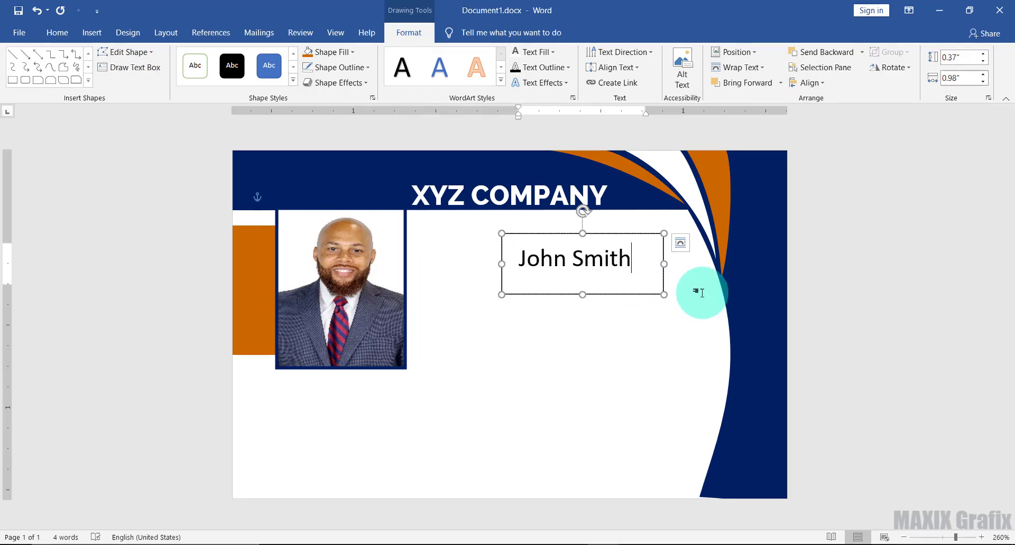
{"action": "left_click_drag", "start_coordinate": [634, 261], "coordinate": [522, 262]}
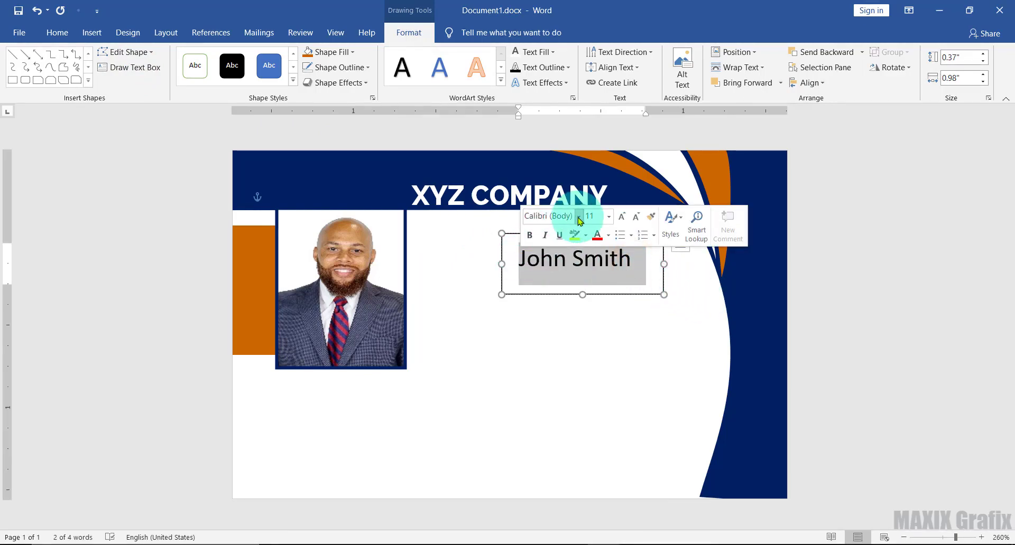
{"action": "left_click", "coordinate": [578, 216]}
{"action": "left_click", "coordinate": [582, 297]}
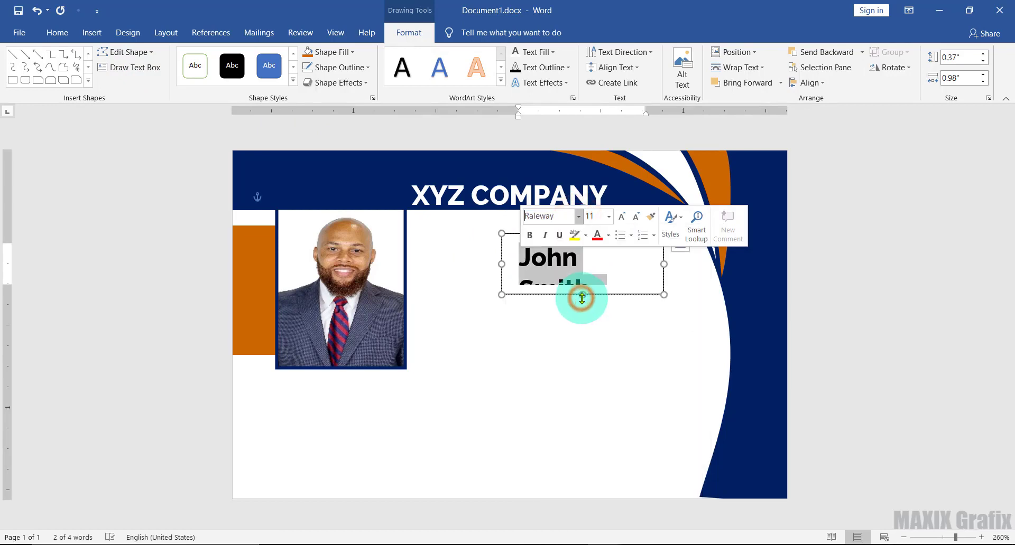
{"action": "left_click", "coordinate": [608, 216]}
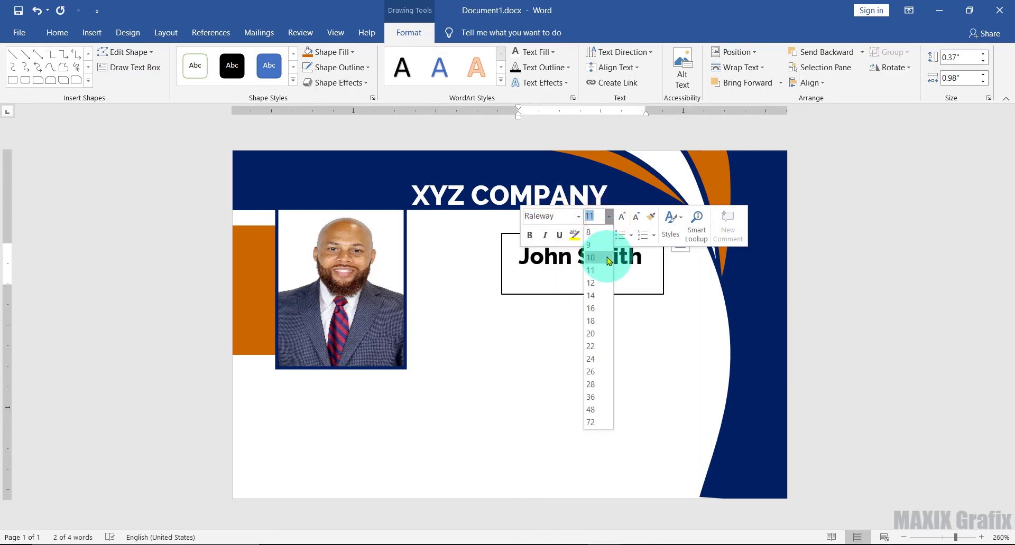
{"action": "left_click", "coordinate": [608, 260]}
{"action": "left_click", "coordinate": [610, 238]}
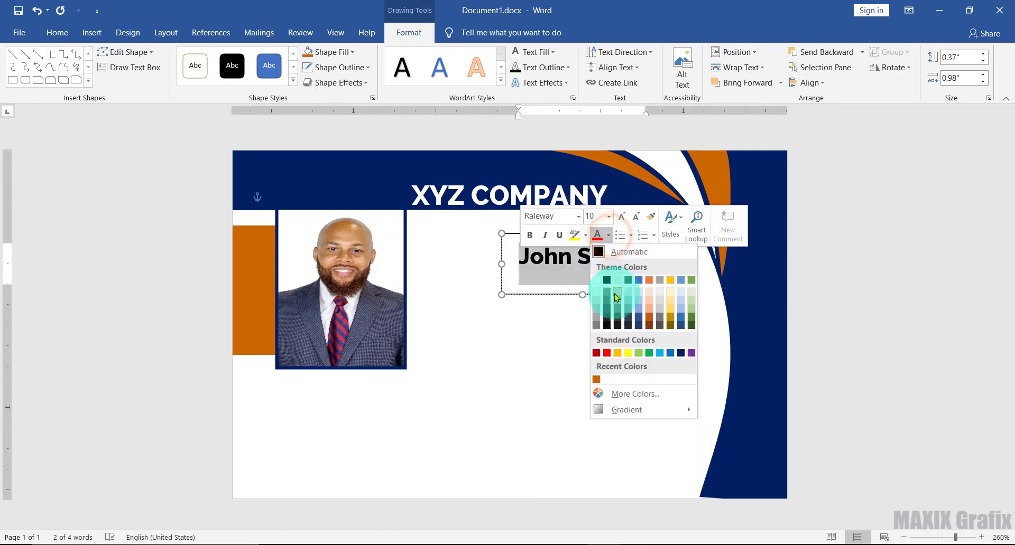
{"action": "left_click", "coordinate": [625, 392]}
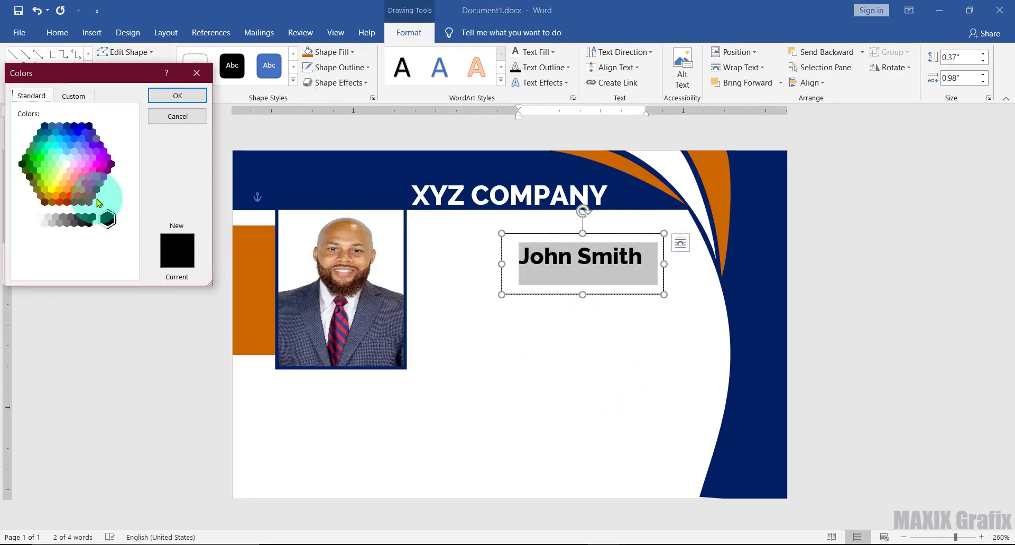
{"action": "left_click", "coordinate": [178, 97]}
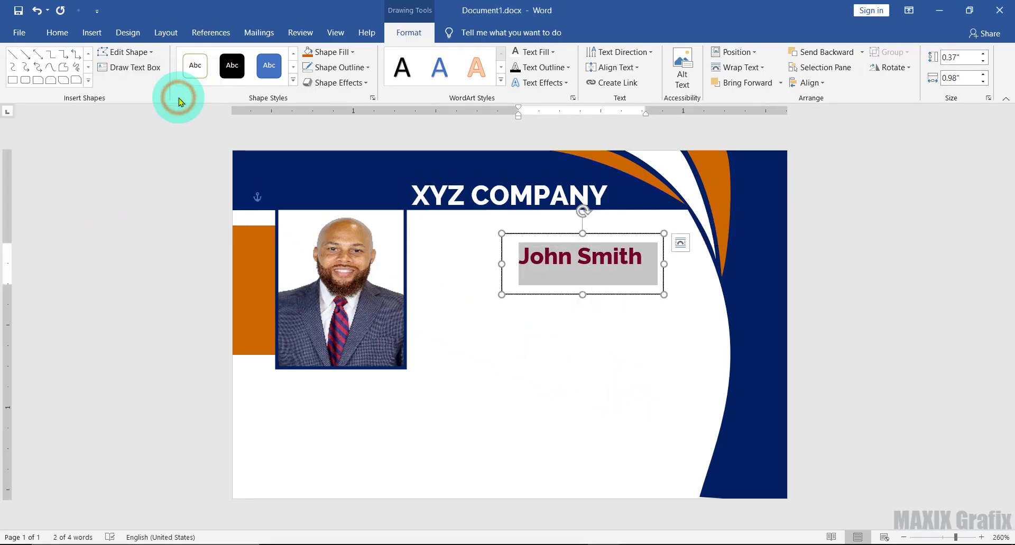
- Remove the name box's outline and fill, shrink it snugly, align it left, and raise it
{"action": "left_click", "coordinate": [340, 67]}
{"action": "left_click", "coordinate": [341, 212]}
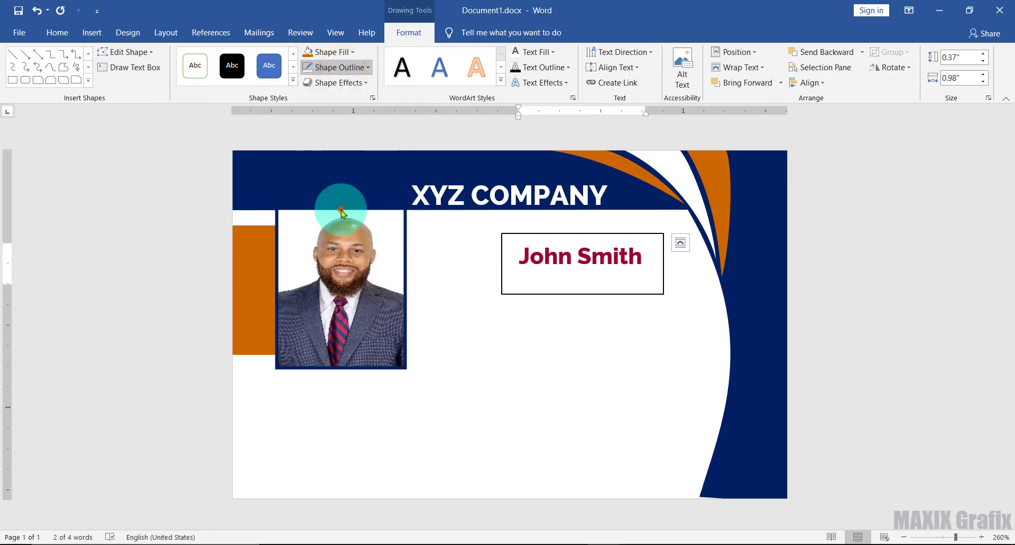
{"action": "left_click", "coordinate": [332, 52]}
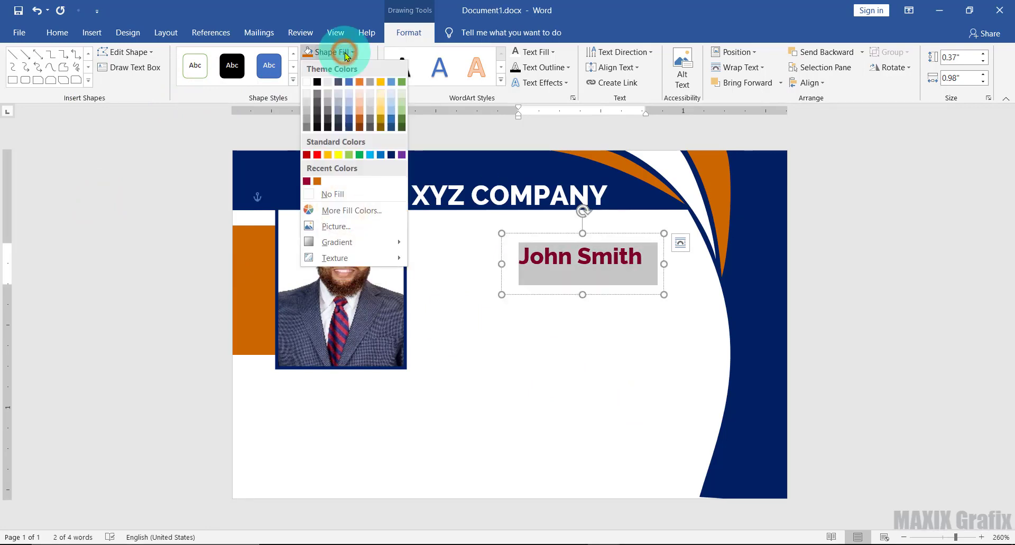
{"action": "left_click", "coordinate": [348, 194]}
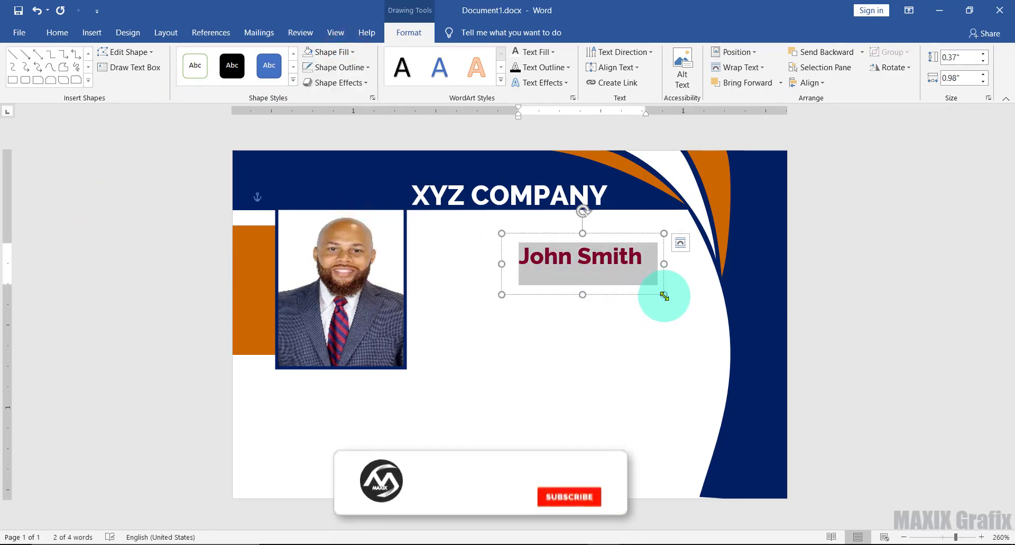
{"action": "left_click_drag", "start_coordinate": [664, 296], "coordinate": [661, 291]}
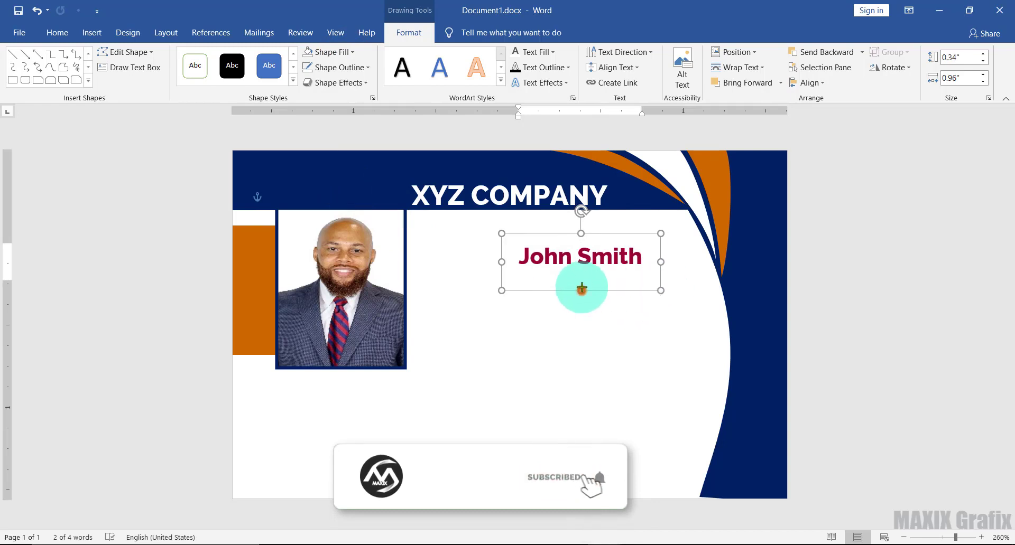
{"action": "left_click_drag", "start_coordinate": [580, 289], "coordinate": [583, 275]}
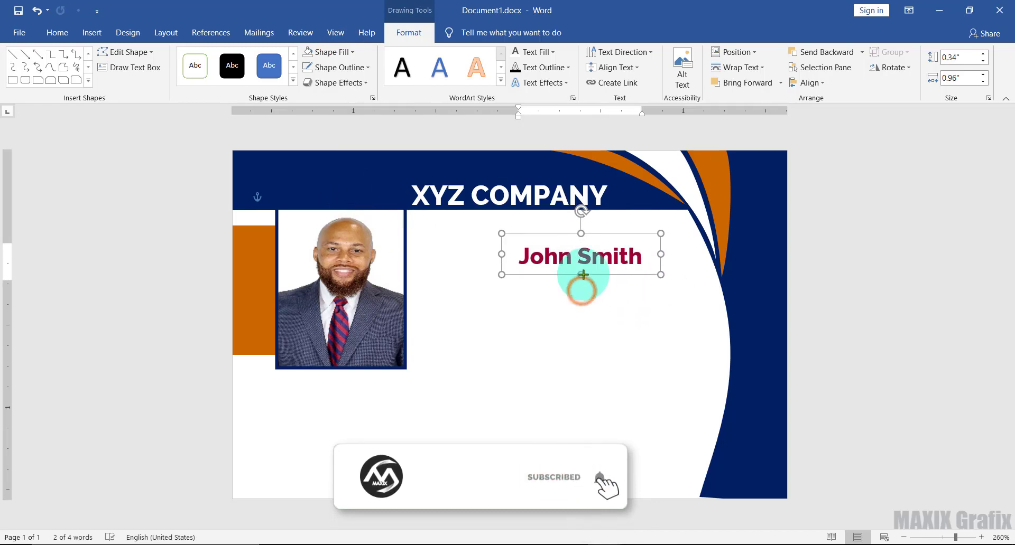
{"action": "left_click", "coordinate": [809, 82]}
{"action": "left_click", "coordinate": [822, 101]}
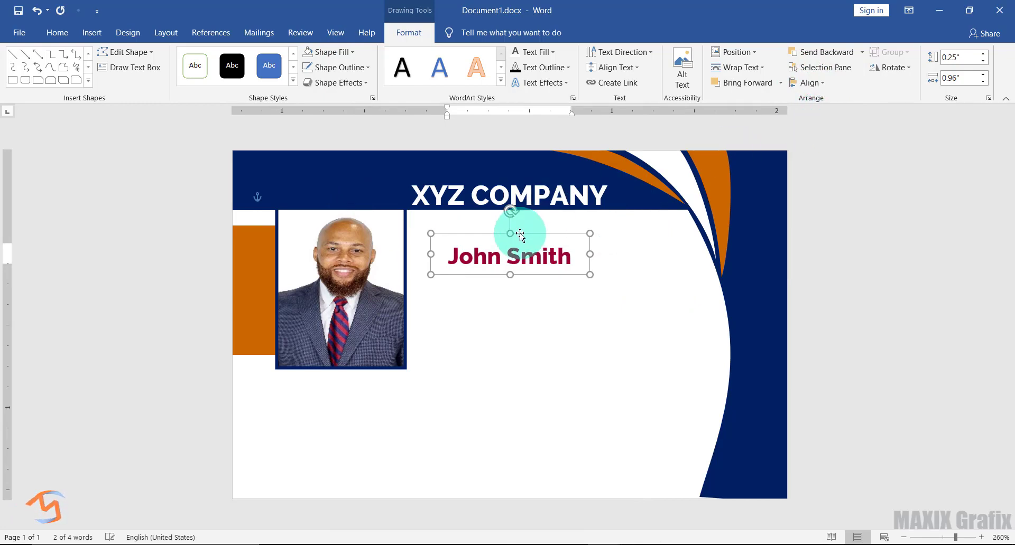
{"action": "left_click_drag", "start_coordinate": [520, 235], "coordinate": [520, 211]}
- Draw a thick dark blue line under the name, then duplicate the name box
{"action": "left_click", "coordinate": [89, 80]}
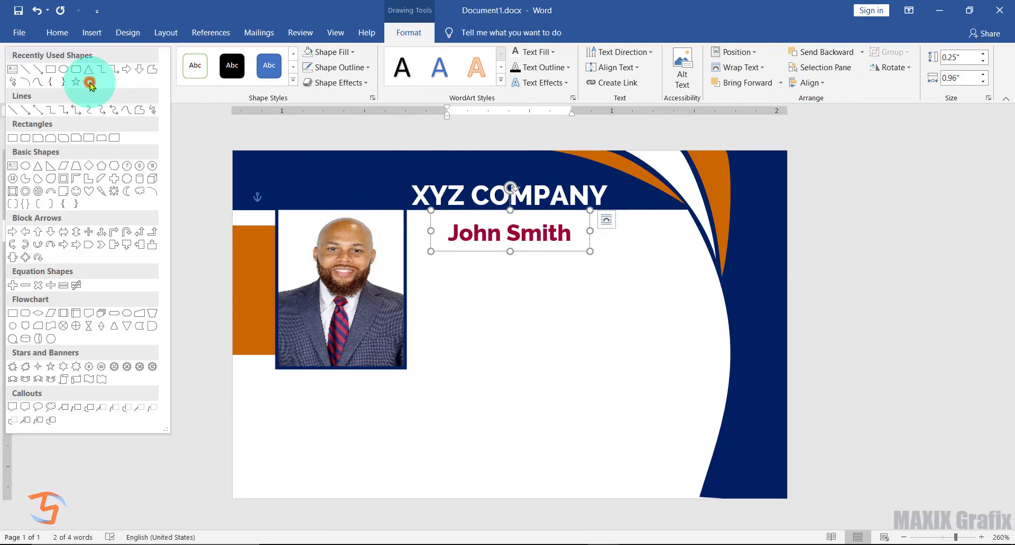
{"action": "left_click", "coordinate": [12, 110]}
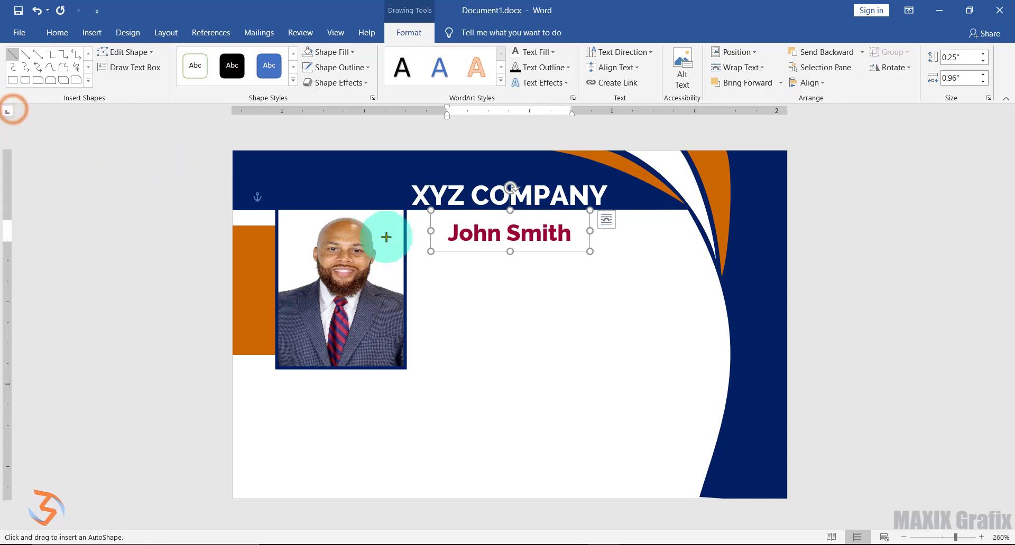
{"action": "left_click_drag", "start_coordinate": [404, 246], "coordinate": [556, 247]}
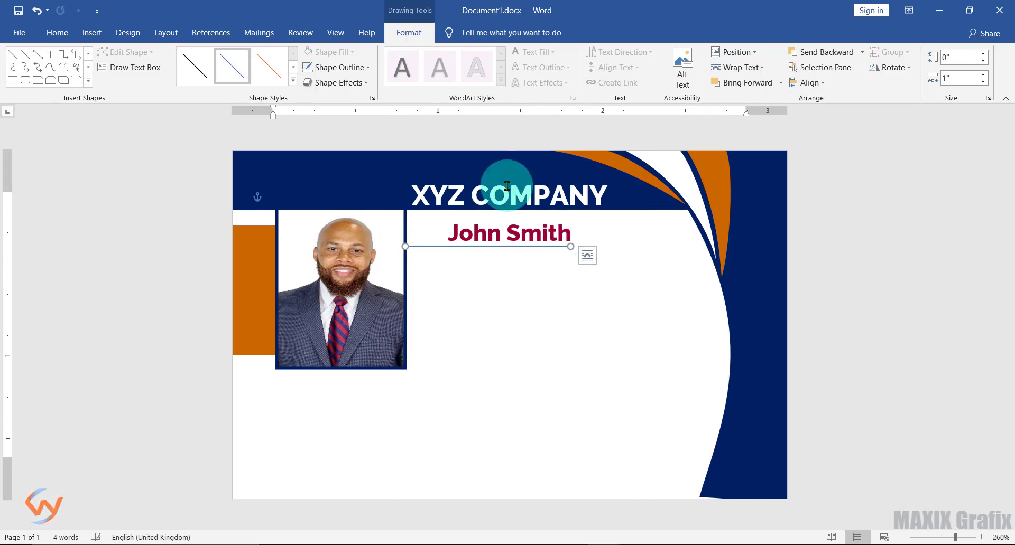
{"action": "left_click", "coordinate": [367, 68]}
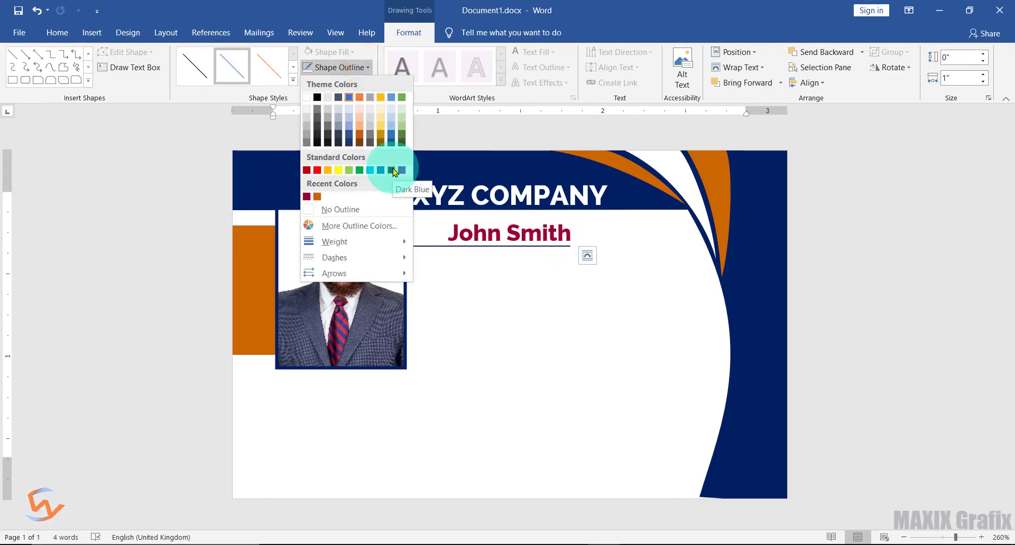
{"action": "left_click", "coordinate": [393, 171]}
{"action": "left_click", "coordinate": [366, 68]}
{"action": "mouse_move", "coordinate": [372, 245]}
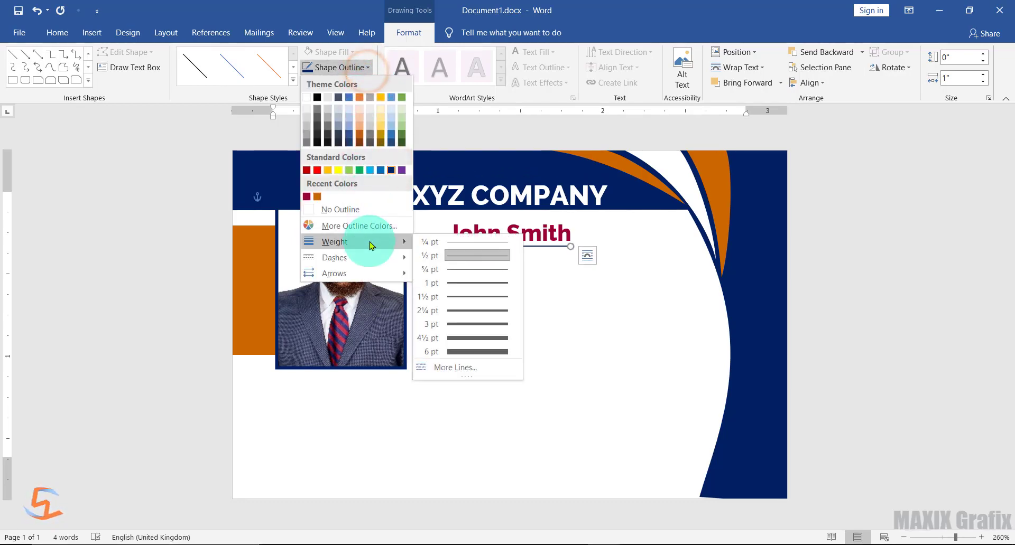
{"action": "left_click", "coordinate": [474, 288]}
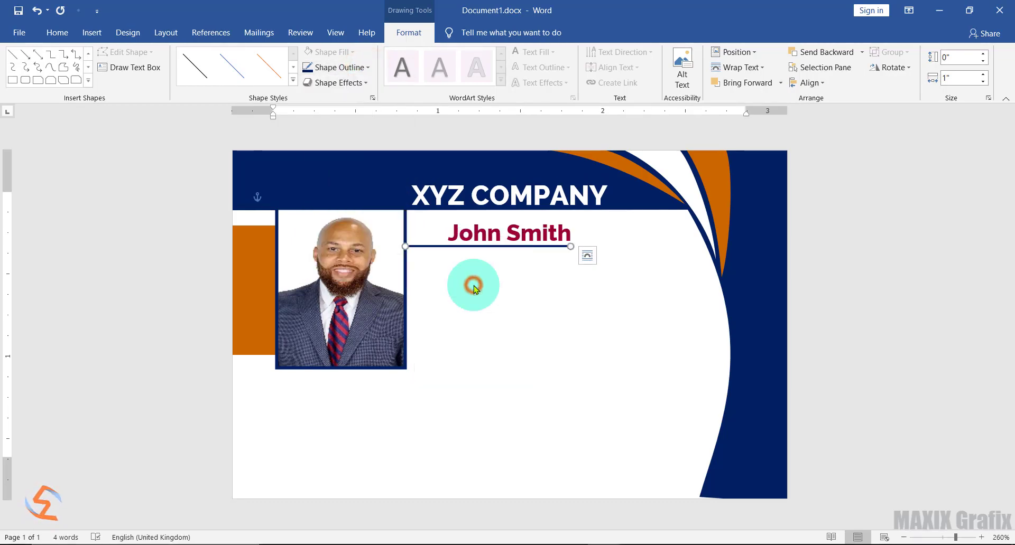
{"action": "left_click", "coordinate": [489, 232]}
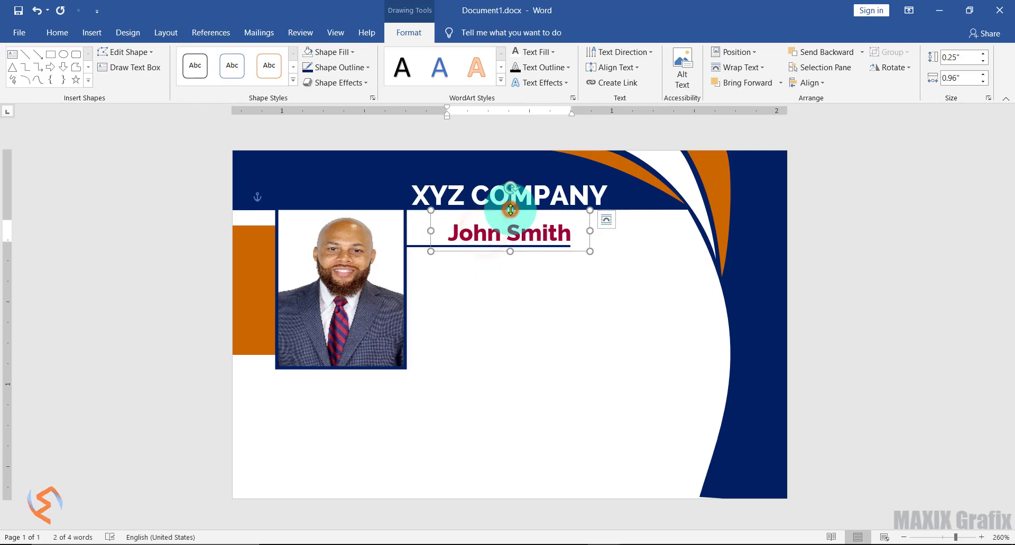
{"action": "key", "text": "ctrl+d"}
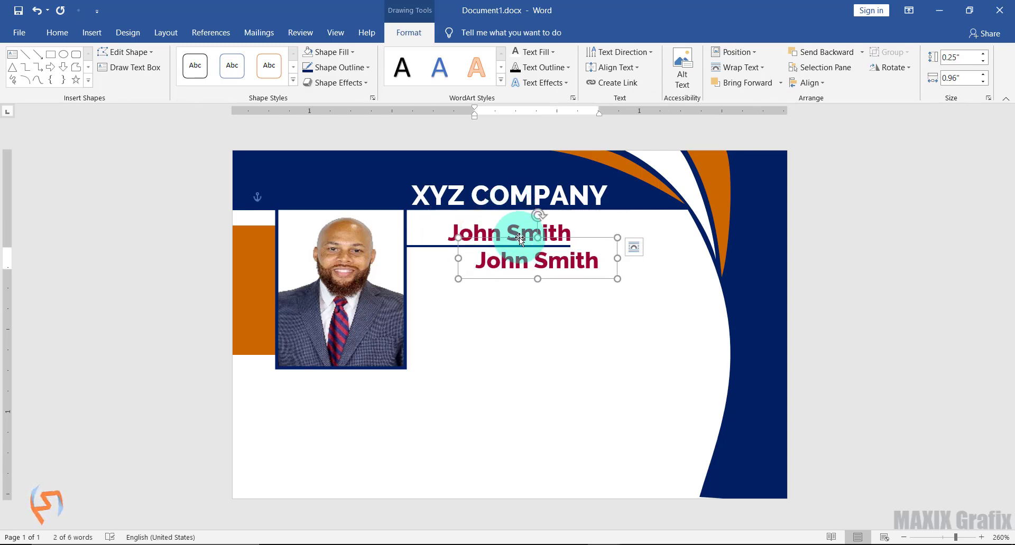
- Place the copy below the name line and retype it as 'Post: ACCOUNTANT'
{"action": "mouse_move", "coordinate": [519, 237]}
{"action": "left_mouse_down"}
{"action": "mouse_move", "coordinate": [490, 239]}
{"action": "mouse_move", "coordinate": [563, 263]}
{"action": "left_mouse_up"}
{"action": "type", "text": "Post:"}
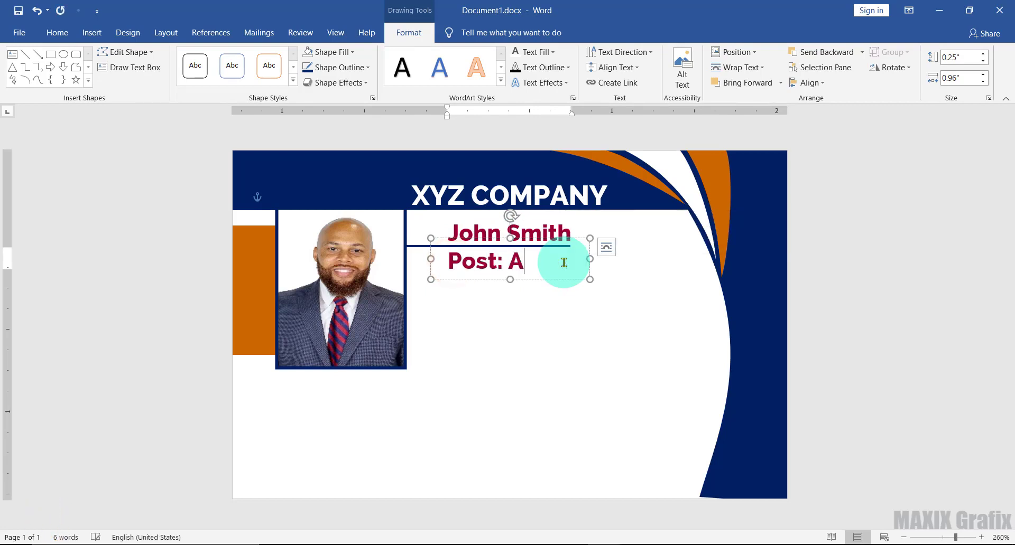
{"action": "mouse_move", "coordinate": [590, 279]}
{"action": "left_mouse_down"}
{"action": "mouse_move", "coordinate": [692, 299]}
{"action": "mouse_move", "coordinate": [686, 286]}
{"action": "mouse_move", "coordinate": [450, 261]}
{"action": "left_mouse_up"}
{"action": "left_click", "coordinate": [672, 263]}
- Set the post line in Roboto Condensed at size 7
{"action": "left_click", "coordinate": [521, 216]}
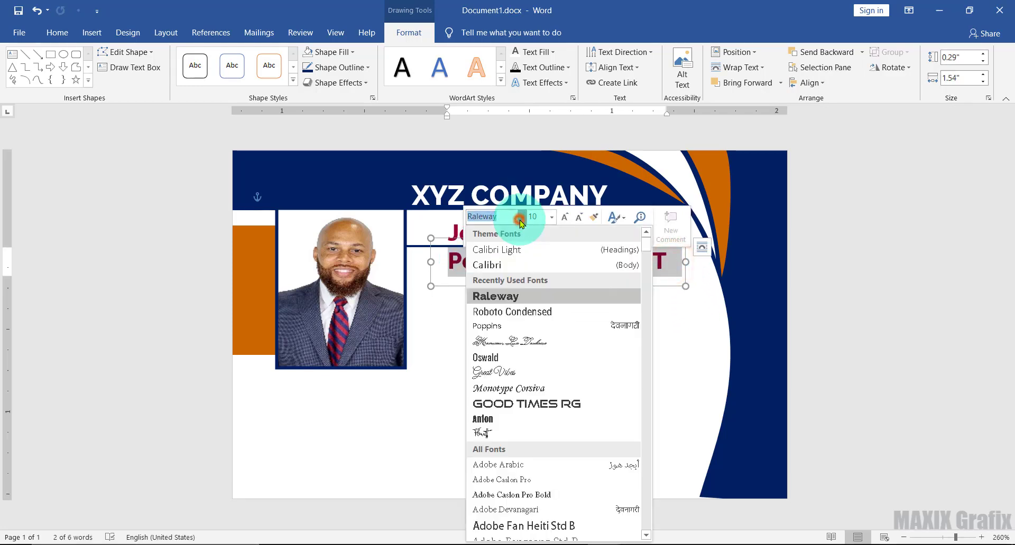
{"action": "left_click", "coordinate": [524, 312]}
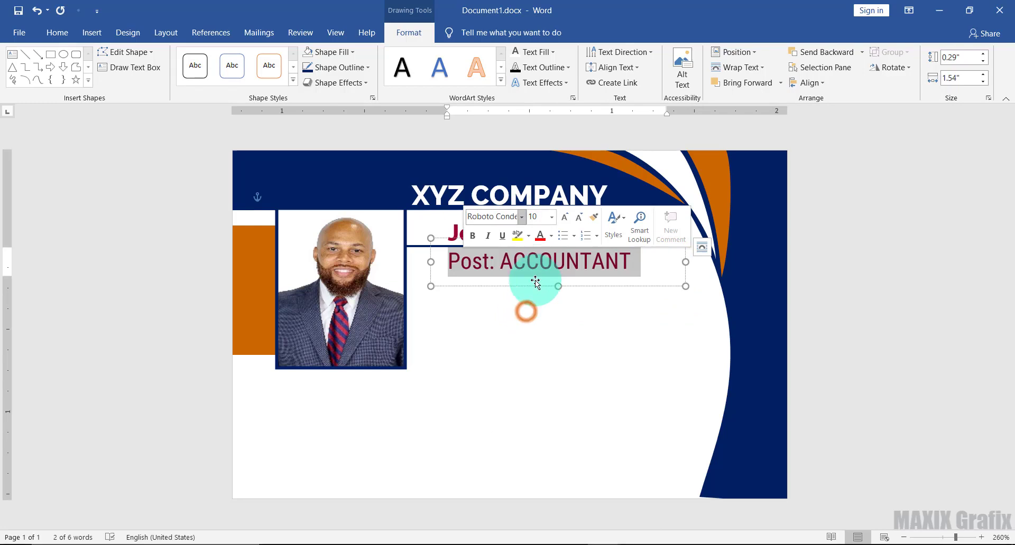
{"action": "left_click", "coordinate": [551, 218]}
{"action": "key", "text": "End"}
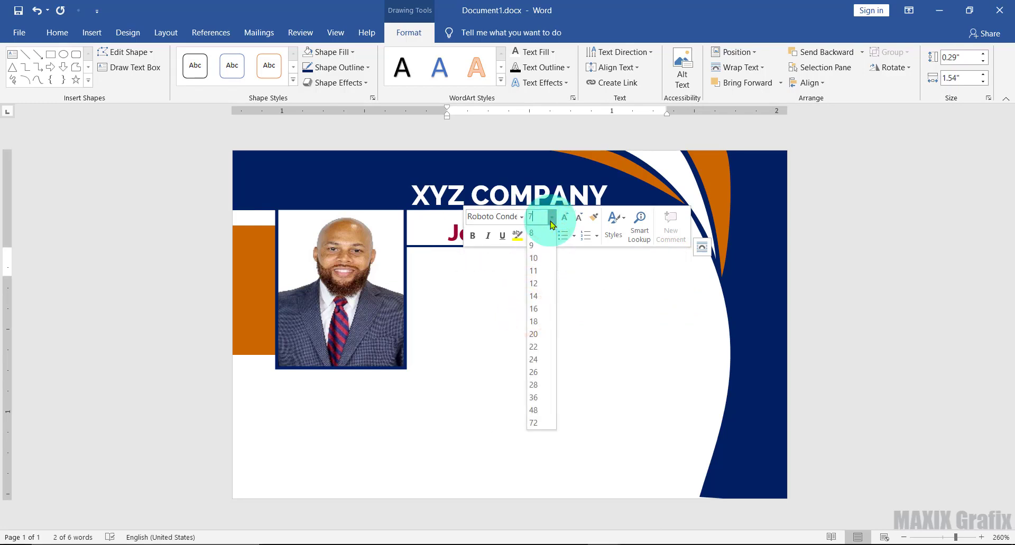
{"action": "key", "text": "Return"}
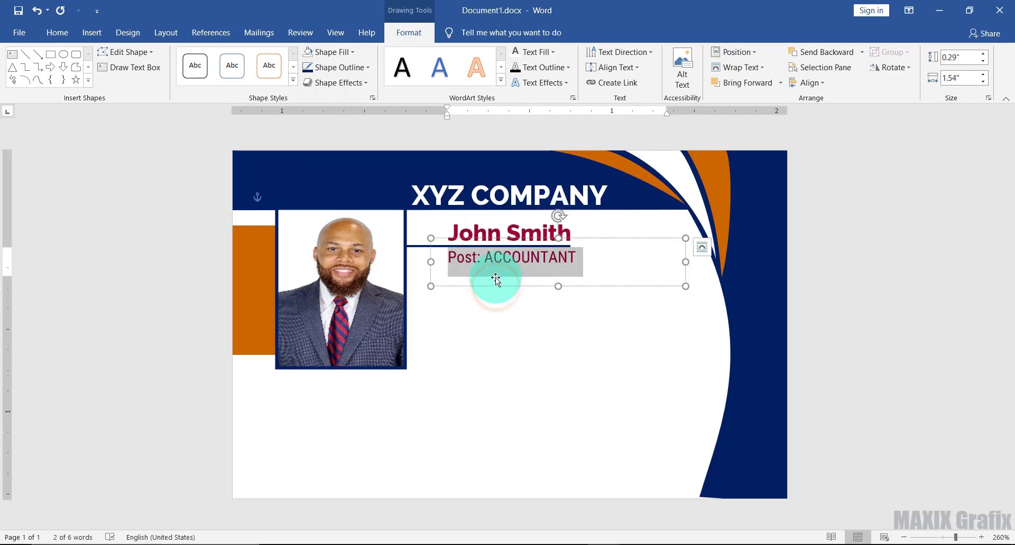
- Colour the 'Post:' label black, select ACCOUNTANT, and trim the post box to fit
{"action": "left_click_drag", "start_coordinate": [484, 257], "coordinate": [444, 270]}
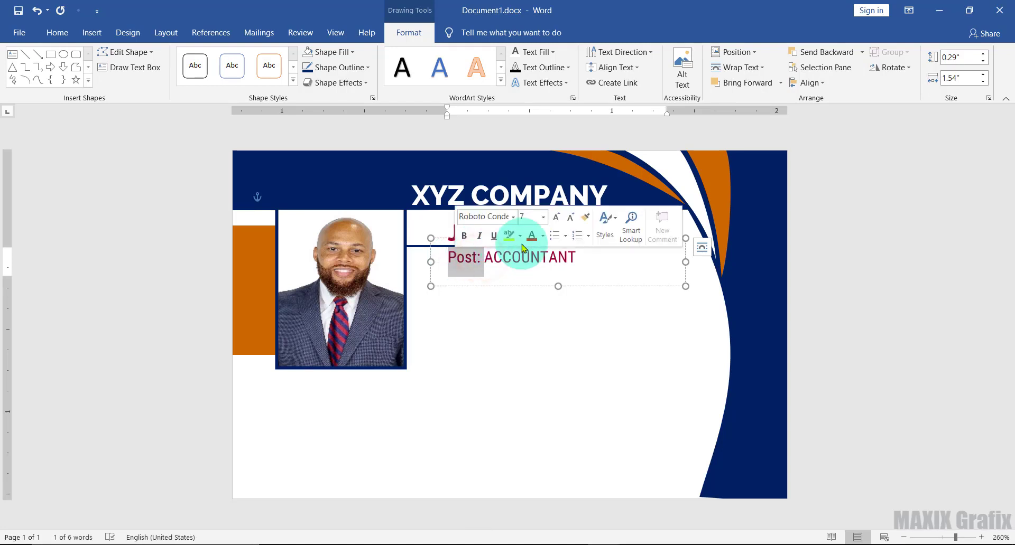
{"action": "left_click", "coordinate": [543, 240]}
{"action": "left_click", "coordinate": [542, 257]}
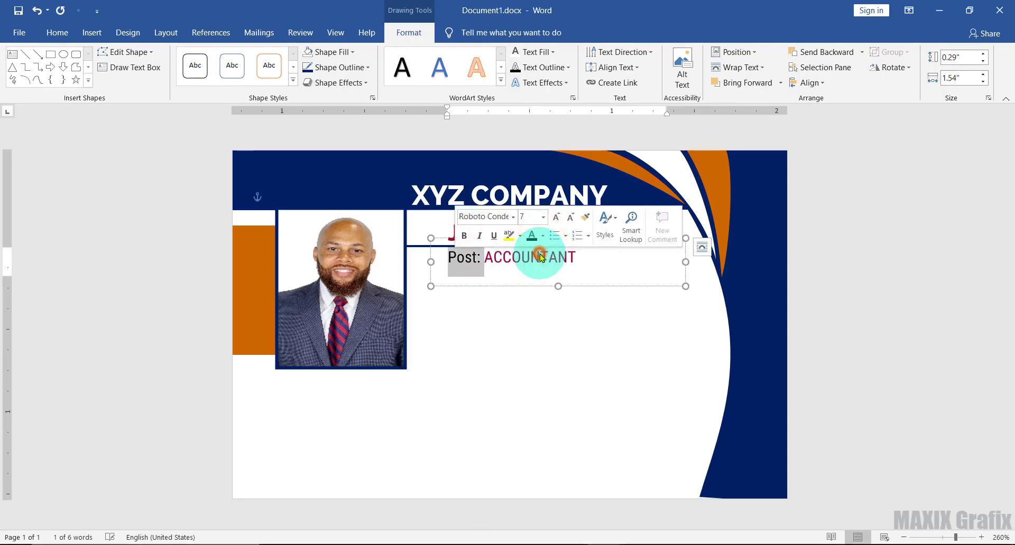
{"action": "double_click", "coordinate": [536, 258]}
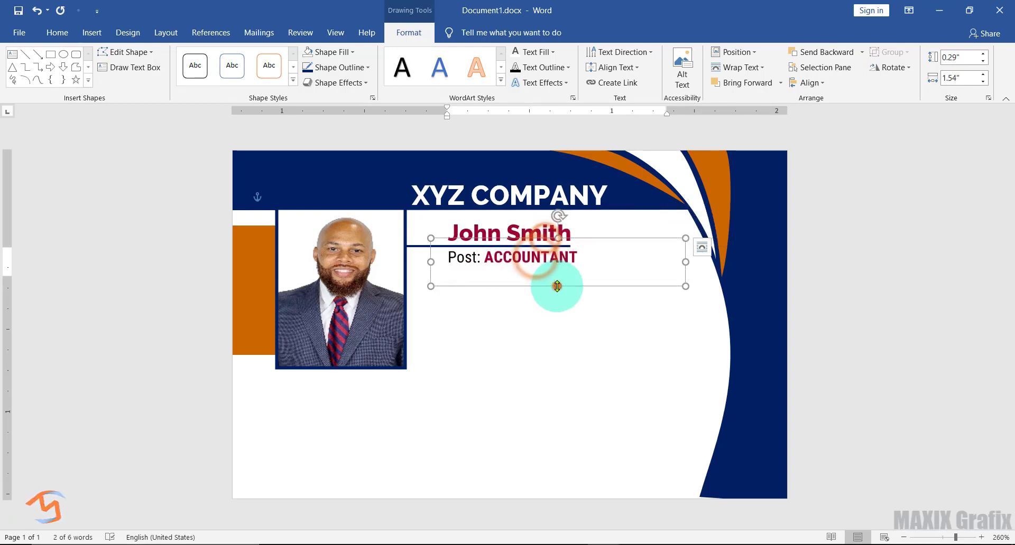
{"action": "left_click_drag", "start_coordinate": [558, 286], "coordinate": [558, 274]}
{"action": "mouse_move", "coordinate": [686, 258]}
{"action": "left_mouse_down"}
{"action": "mouse_move", "coordinate": [582, 259]}
{"action": "mouse_move", "coordinate": [557, 246]}
{"action": "left_mouse_up"}
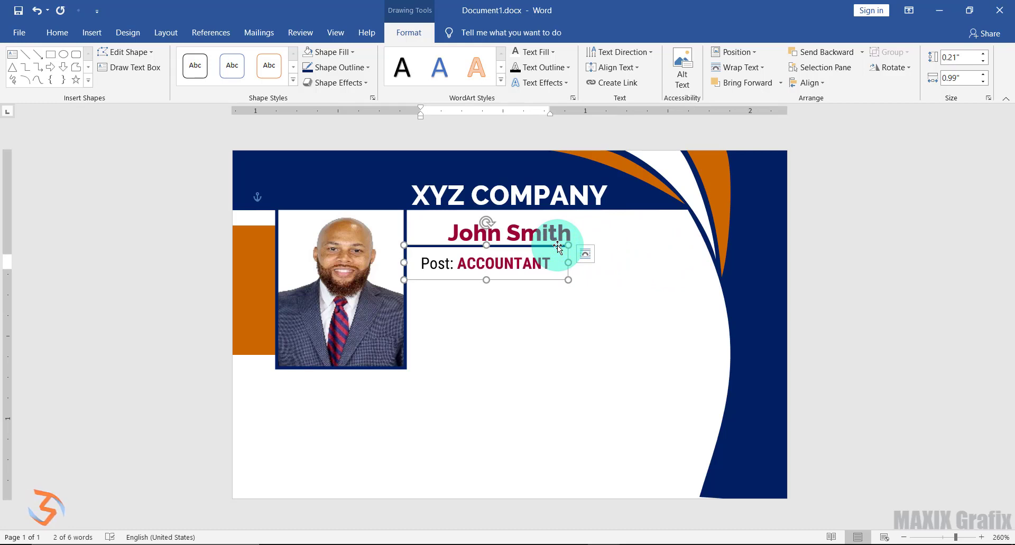
{"action": "left_click", "coordinate": [130, 68]}
- Add a text box below the post line with the contact number in 7 pt Roboto Condensed
{"action": "left_click_drag", "start_coordinate": [423, 291], "coordinate": [589, 332]}
{"action": "type", "text": "Contact:"}
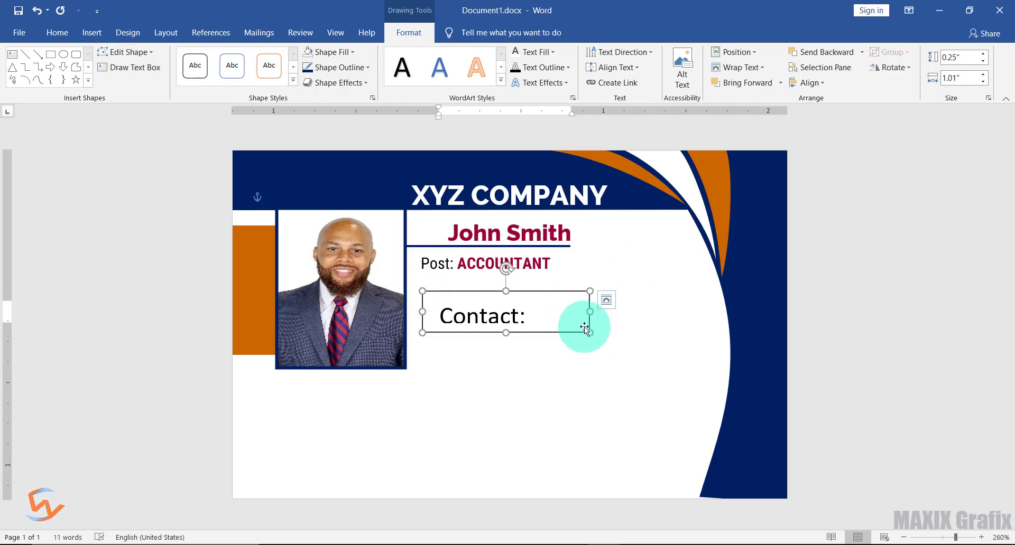
{"action": "left_click_drag", "start_coordinate": [589, 332], "coordinate": [741, 351]}
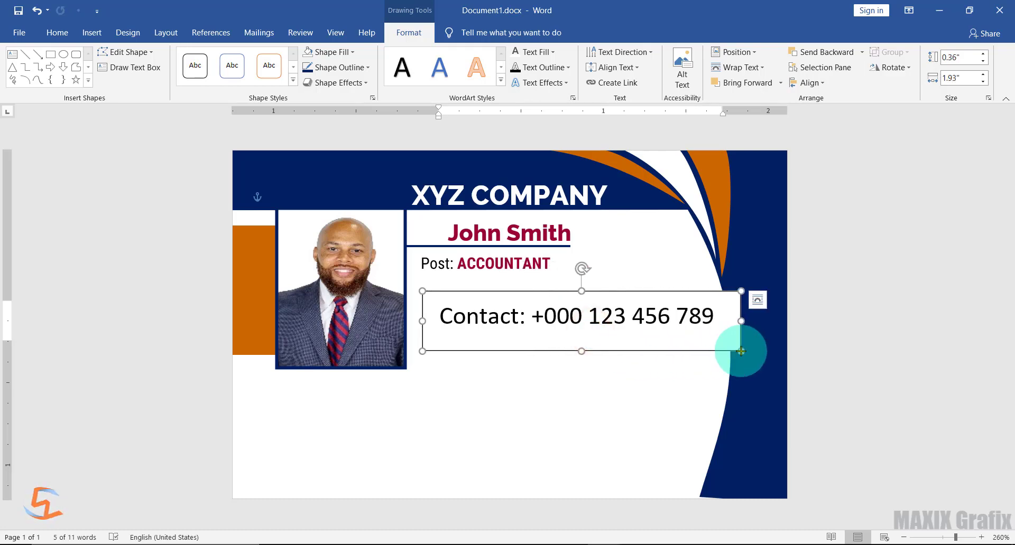
{"action": "left_click_drag", "start_coordinate": [725, 319], "coordinate": [460, 317]}
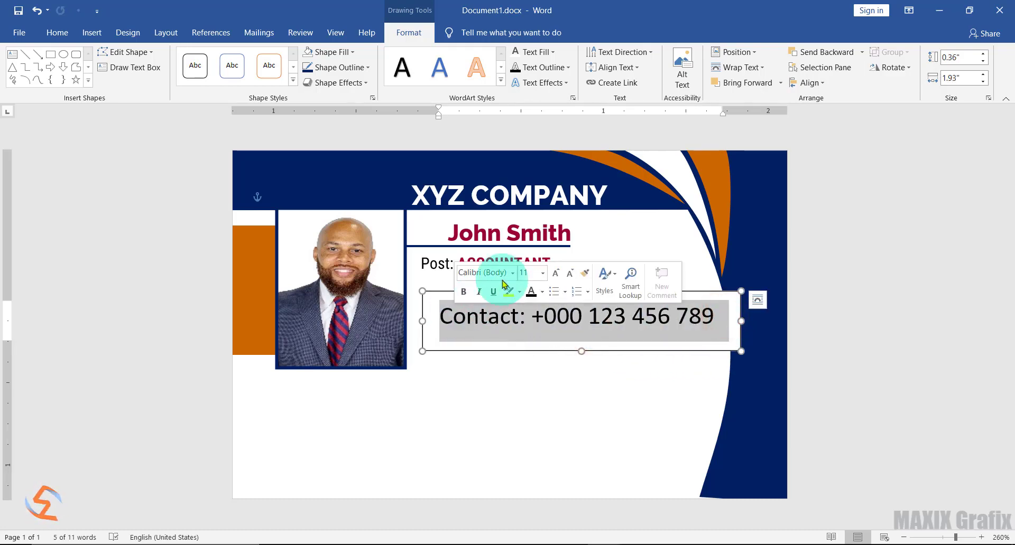
{"action": "left_click", "coordinate": [512, 272]}
{"action": "left_click", "coordinate": [515, 70]}
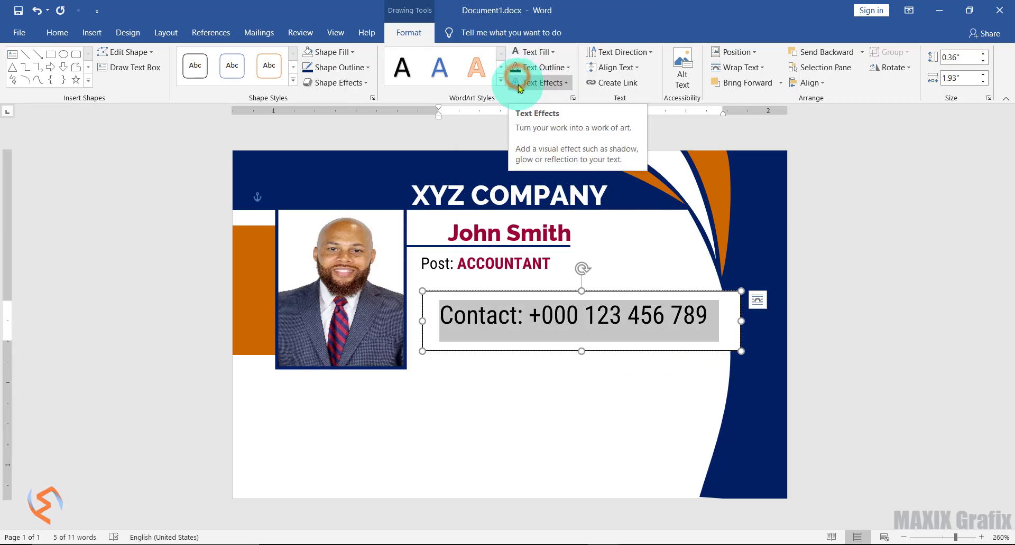
{"action": "left_click", "coordinate": [55, 32]}
{"action": "left_click", "coordinate": [201, 58]}
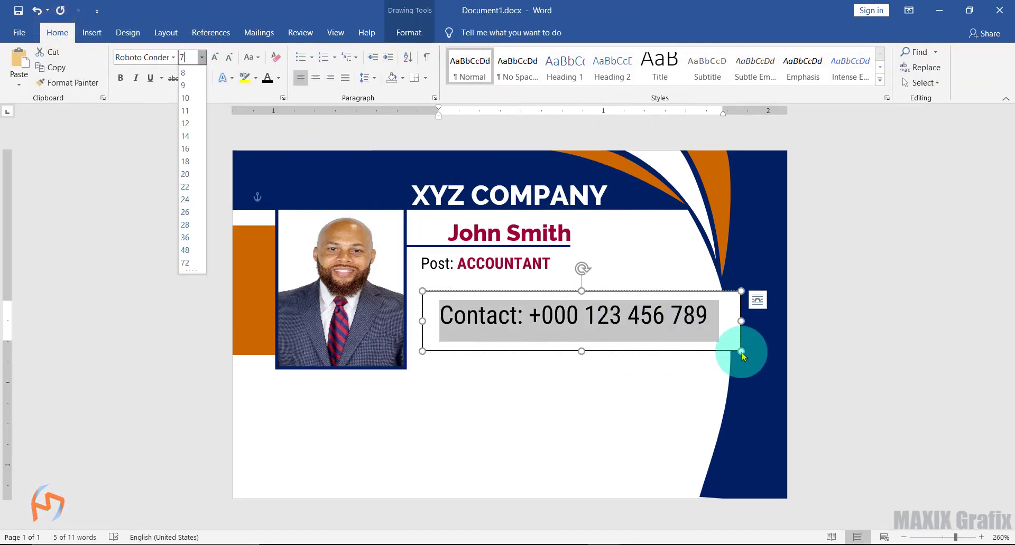
{"action": "left_click_drag", "start_coordinate": [741, 351], "coordinate": [636, 326]}
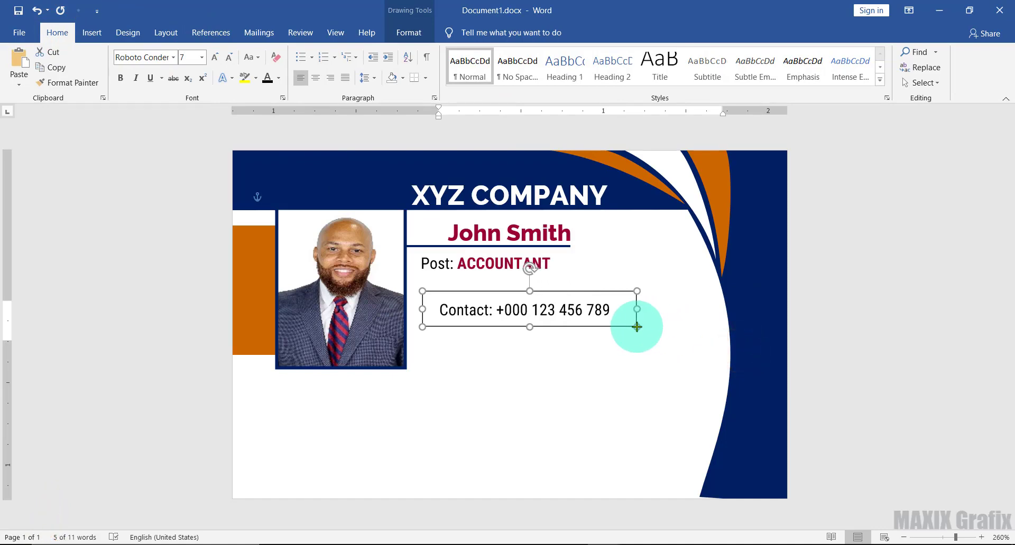
- Remove the contact box's fill and border and move it just under the post line
{"action": "left_click", "coordinate": [410, 32]}
{"action": "left_click", "coordinate": [338, 52]}
{"action": "left_click", "coordinate": [349, 199]}
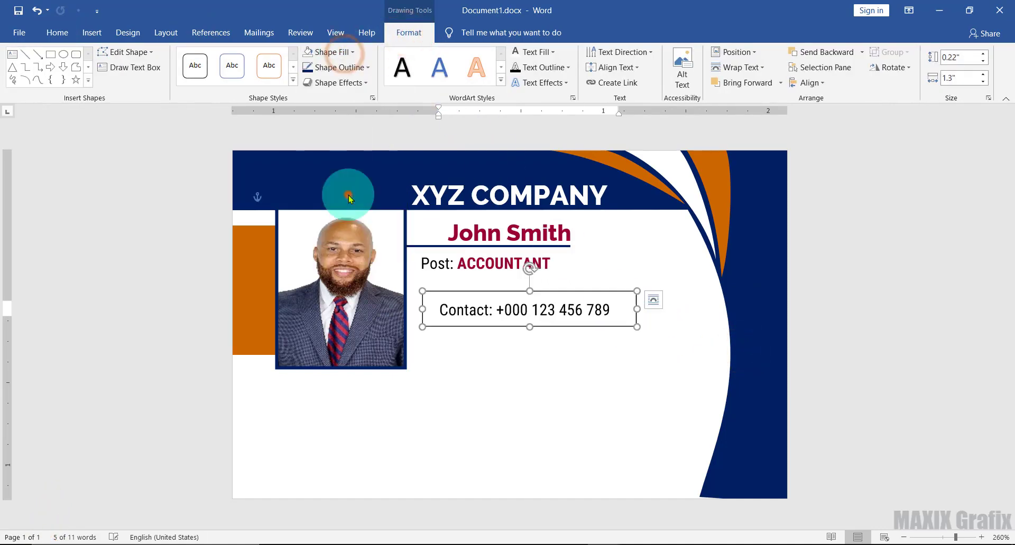
{"action": "left_click", "coordinate": [346, 67]}
{"action": "left_click", "coordinate": [351, 206]}
{"action": "left_click", "coordinate": [626, 334]}
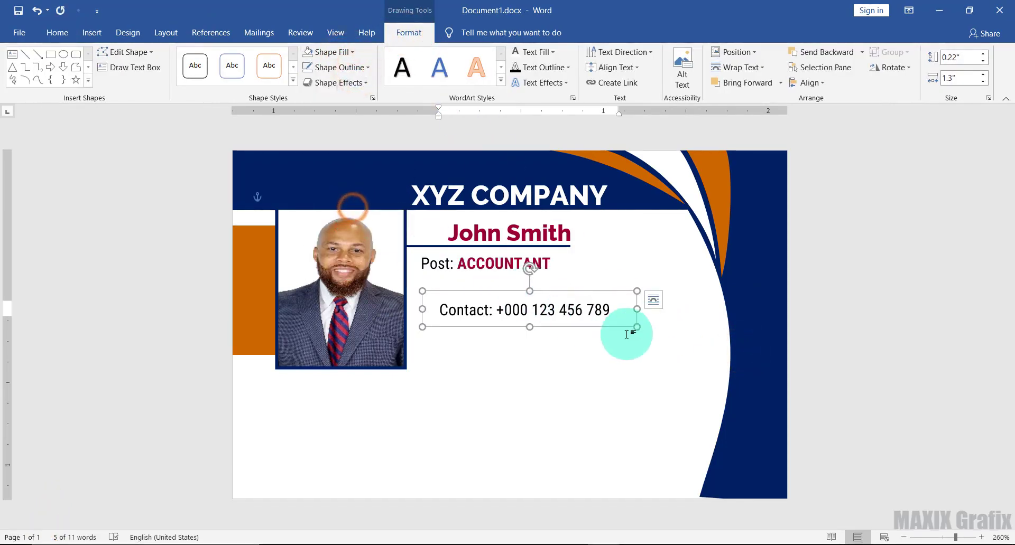
{"action": "left_click_drag", "start_coordinate": [632, 308], "coordinate": [573, 270]}
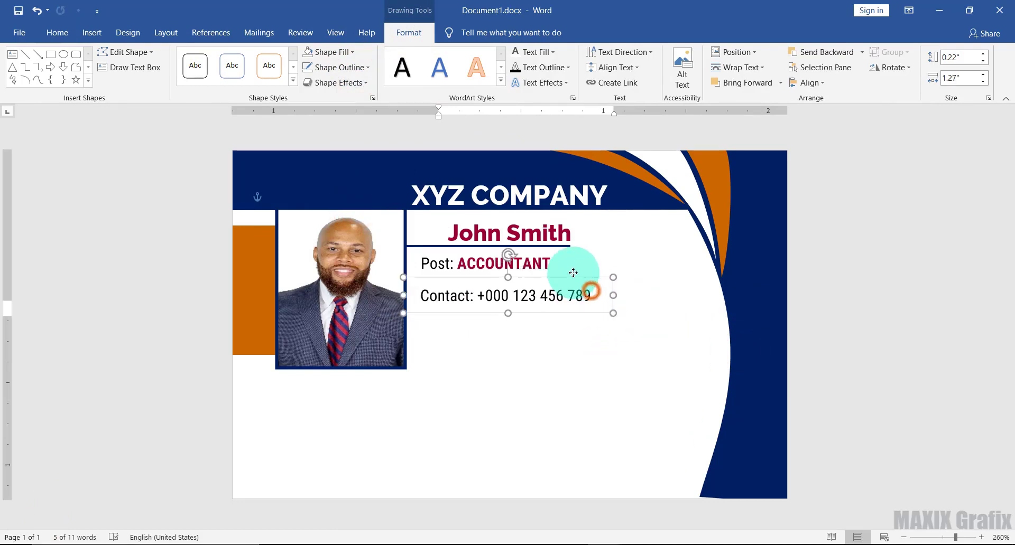
- Duplicate the contact line below itself and replace its text with the address line
{"action": "key", "text": "ctrl+Up"}
{"action": "key", "text": "ctrl+Up"}
{"action": "key", "text": "ctrl+Up"}
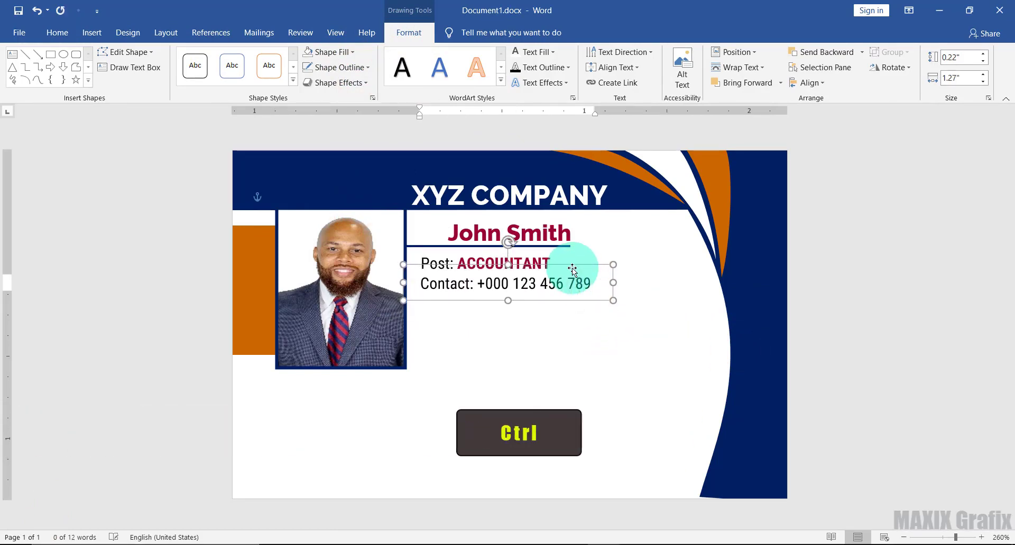
{"action": "left_click_drag", "start_coordinate": [564, 301], "coordinate": [535, 288]}
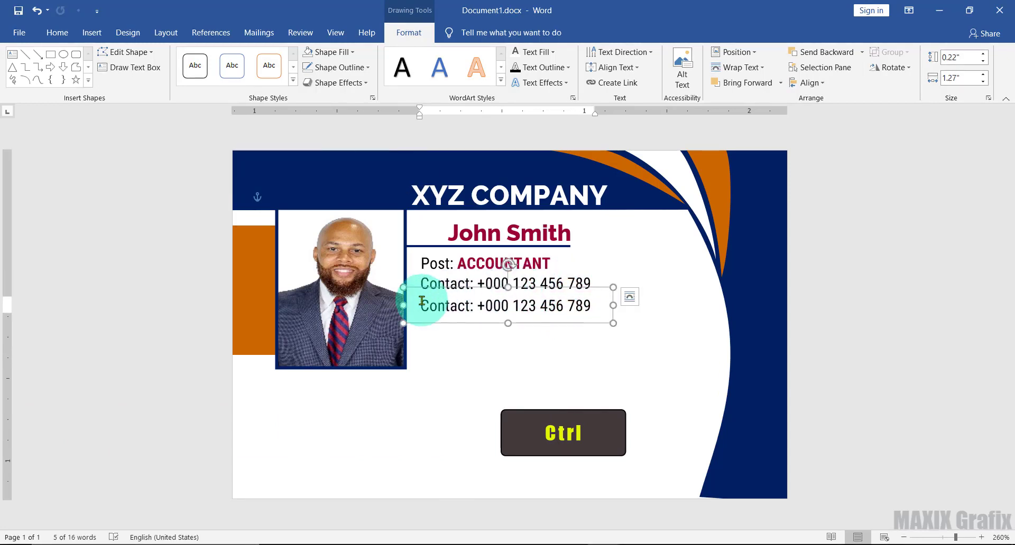
{"action": "left_click_drag", "start_coordinate": [420, 305], "coordinate": [584, 309]}
{"action": "type", "text": "Address: 123 Stree"}
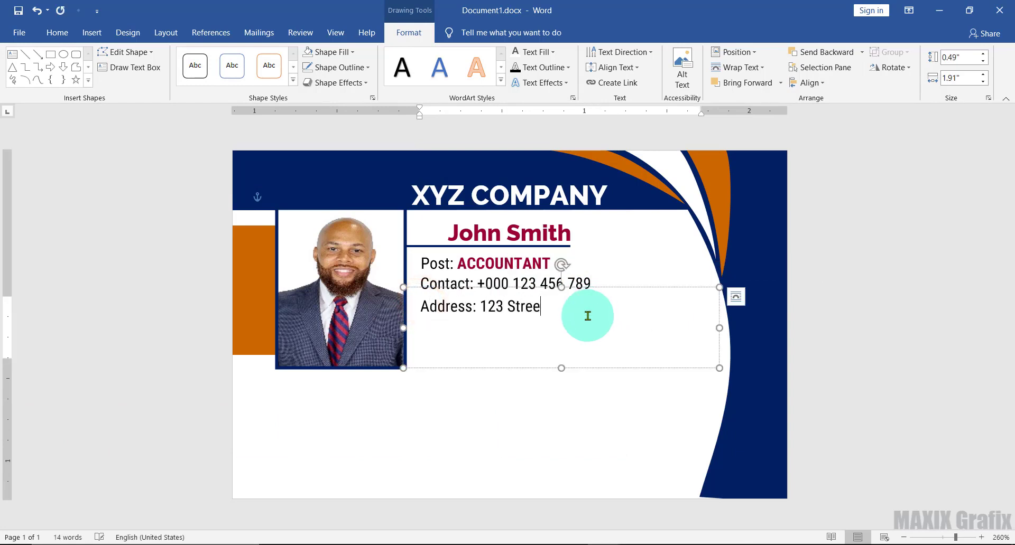
{"action": "type", "text": " Zip Code"}
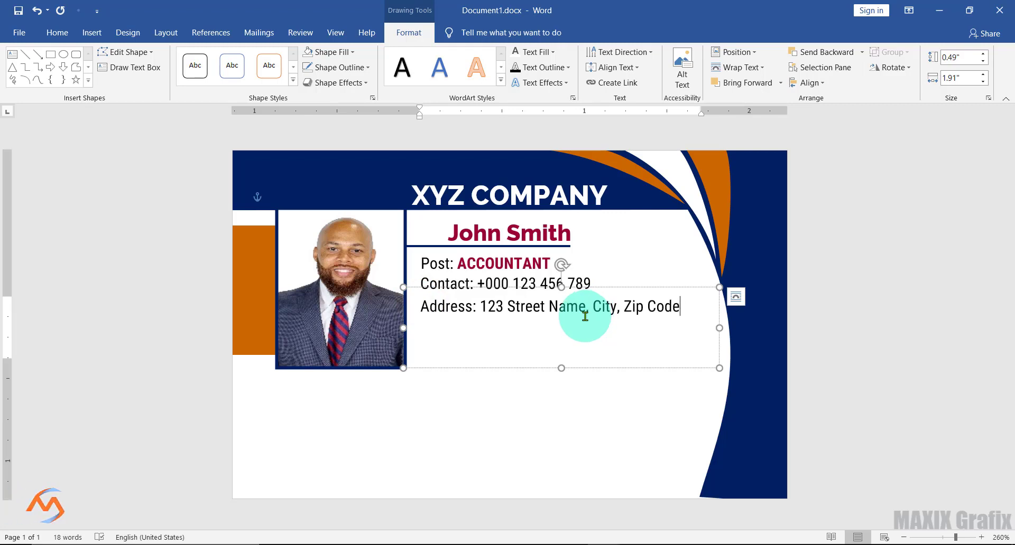
{"action": "left_click_drag", "start_coordinate": [719, 368], "coordinate": [700, 323]}
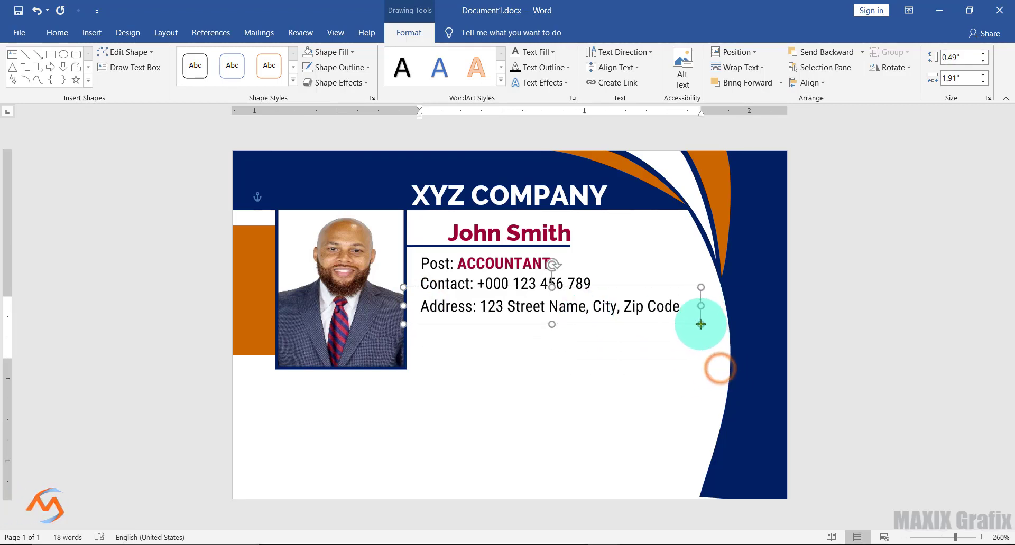
- Copy the address line below it and replace its text with the E-mail line
{"action": "left_click_drag", "start_coordinate": [677, 290], "coordinate": [674, 311]}
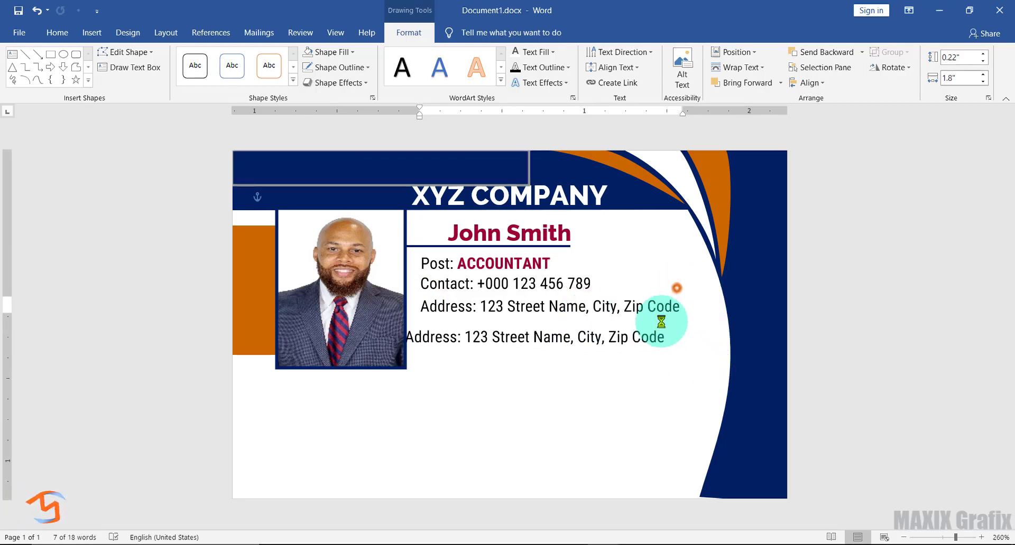
{"action": "key", "text": "ctrl+Right"}
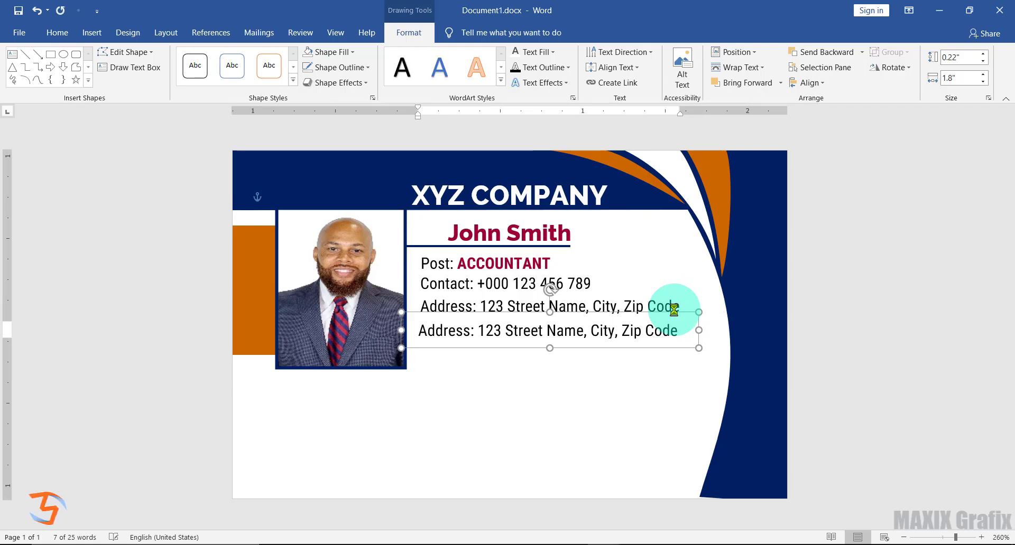
{"action": "left_click_drag", "start_coordinate": [419, 330], "coordinate": [676, 331]}
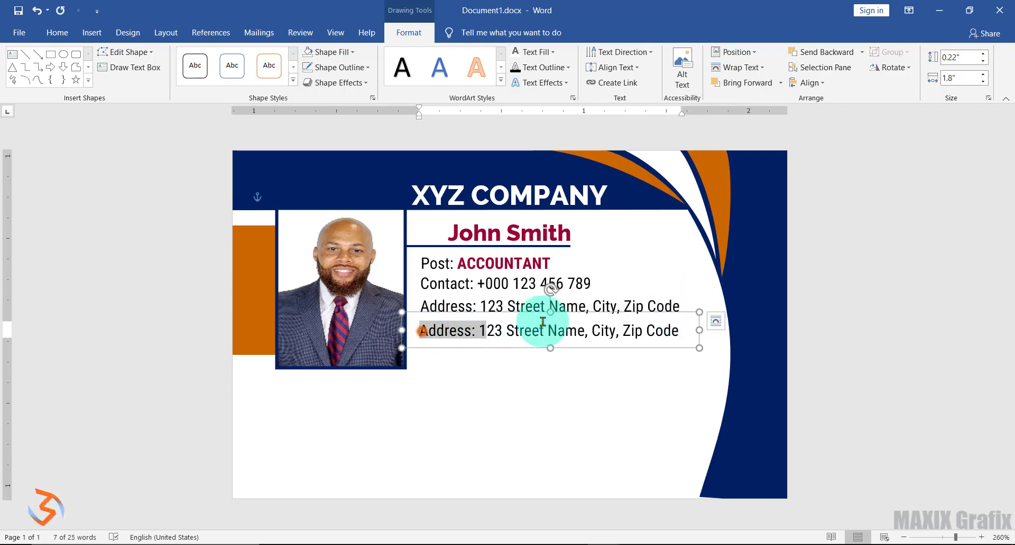
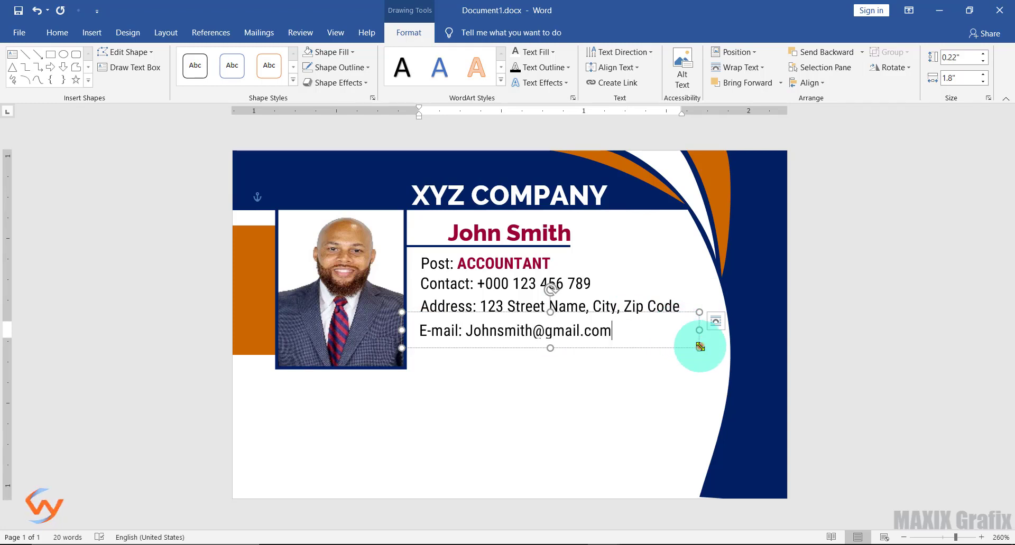
- Duplicate the e-mail box below the photo and retype it as 'Issued date: 01/03/20'
{"action": "left_click_drag", "start_coordinate": [699, 347], "coordinate": [701, 348]}
{"action": "left_click_drag", "start_coordinate": [551, 349], "coordinate": [551, 351]}
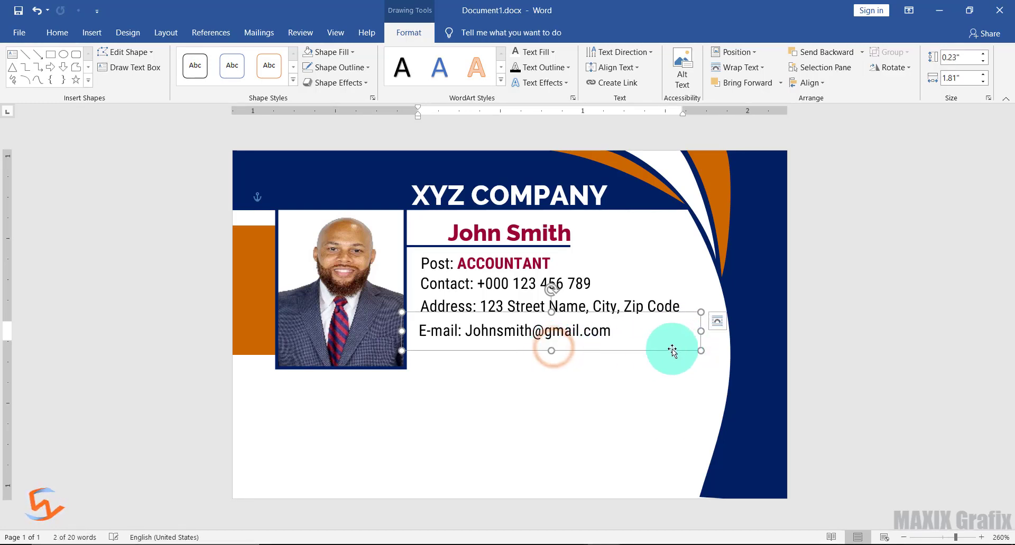
{"action": "mouse_move", "coordinate": [701, 332]}
{"action": "left_mouse_down"}
{"action": "mouse_move", "coordinate": [631, 331]}
{"action": "mouse_move", "coordinate": [610, 312]}
{"action": "left_mouse_up"}
{"action": "key", "text": "ctrl+d"}
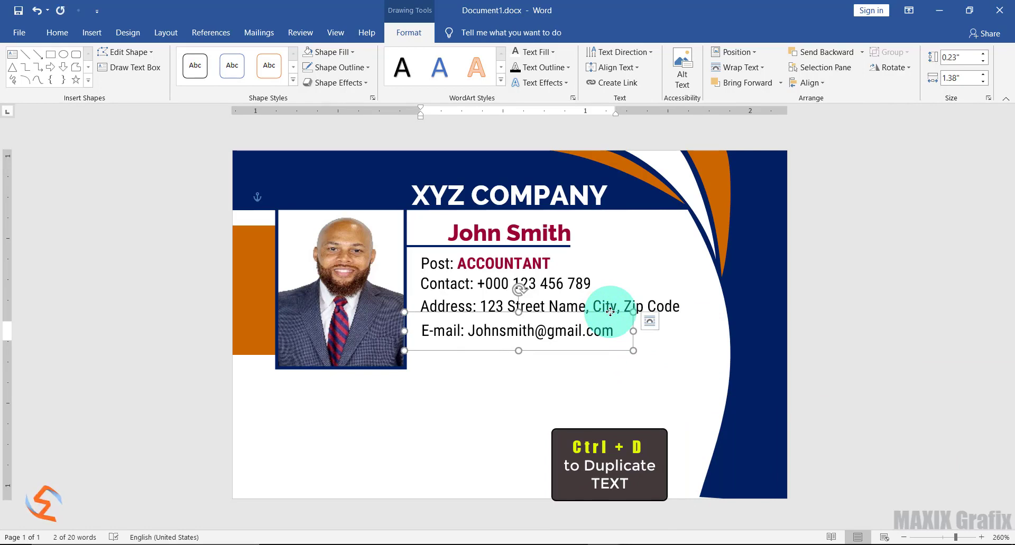
{"action": "key", "text": "ctrl+d"}
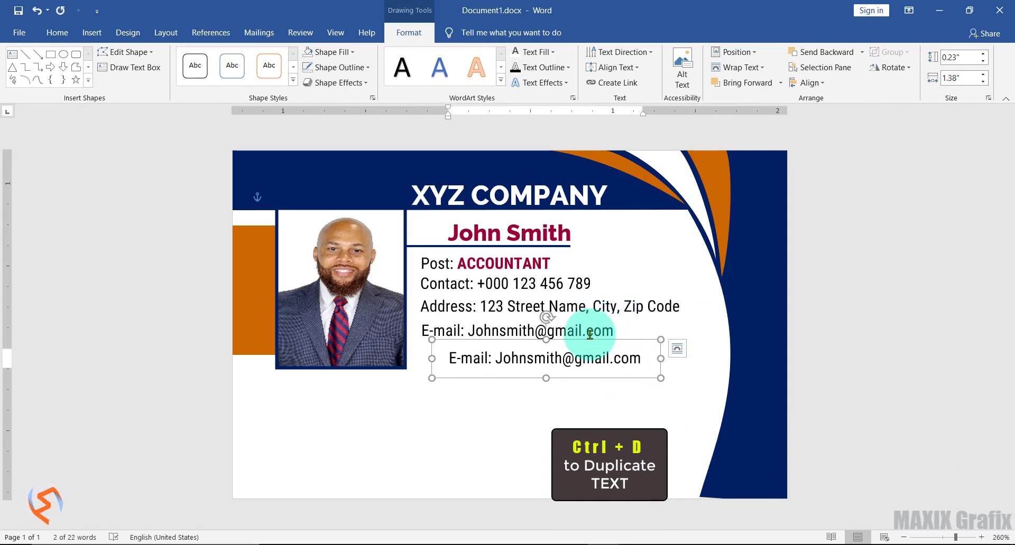
{"action": "left_click_drag", "start_coordinate": [588, 338], "coordinate": [414, 371]}
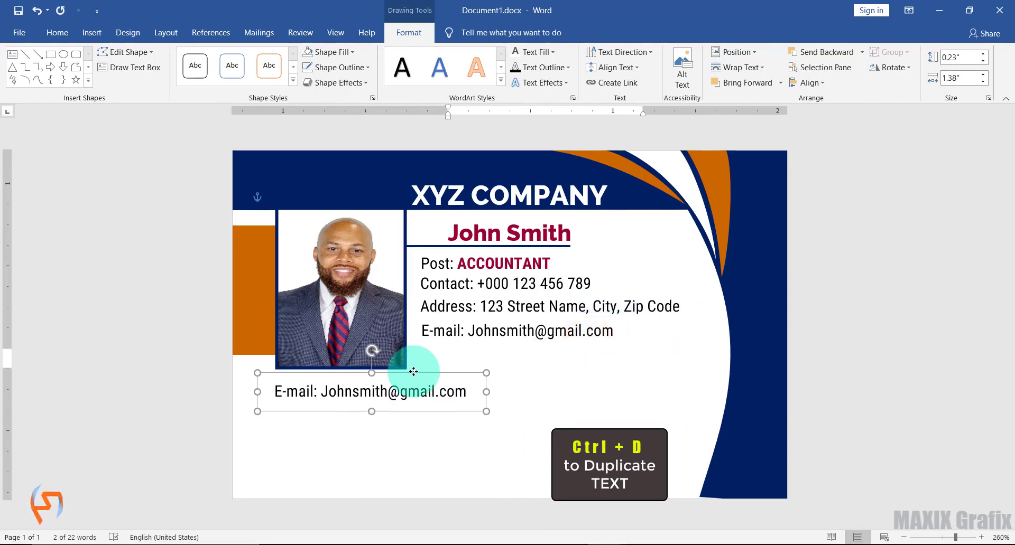
{"action": "left_click", "coordinate": [273, 391]}
{"action": "left_click_drag", "start_coordinate": [273, 391], "coordinate": [469, 415]}
{"action": "type", "text": "Issued date"}
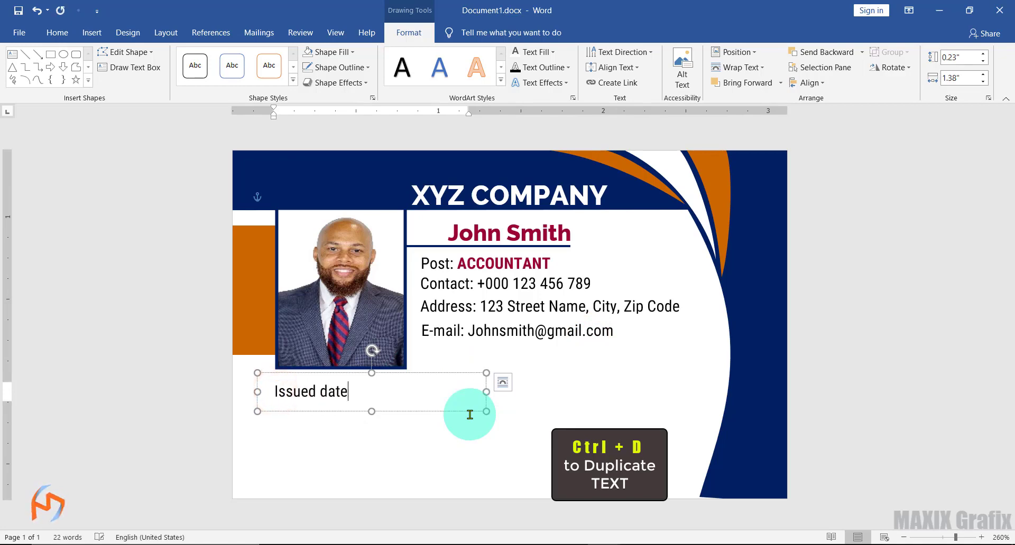
{"action": "type", "text": "01/03/20"}
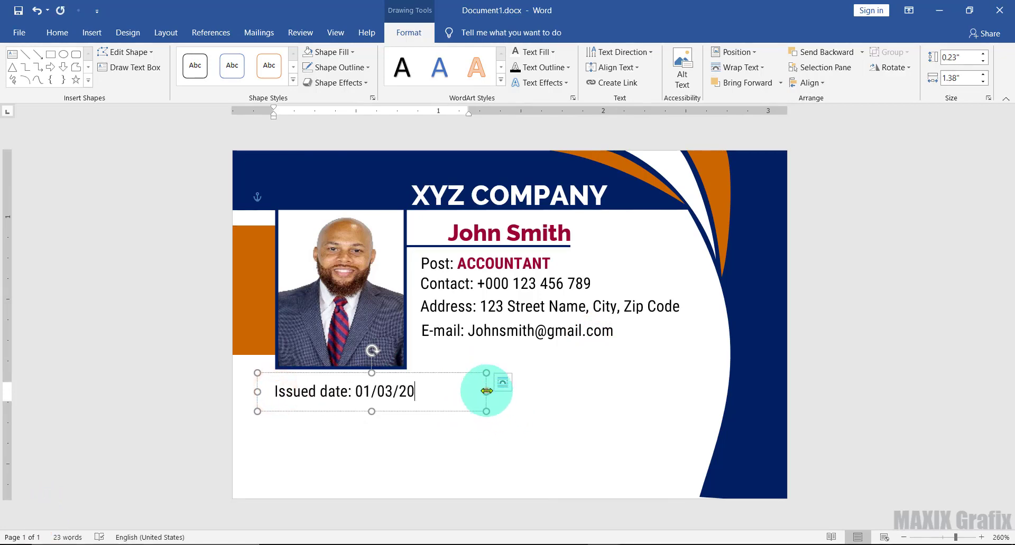
{"action": "mouse_move", "coordinate": [486, 392]}
{"action": "left_mouse_down"}
{"action": "mouse_move", "coordinate": [432, 391]}
{"action": "mouse_move", "coordinate": [395, 433]}
{"action": "left_mouse_up"}
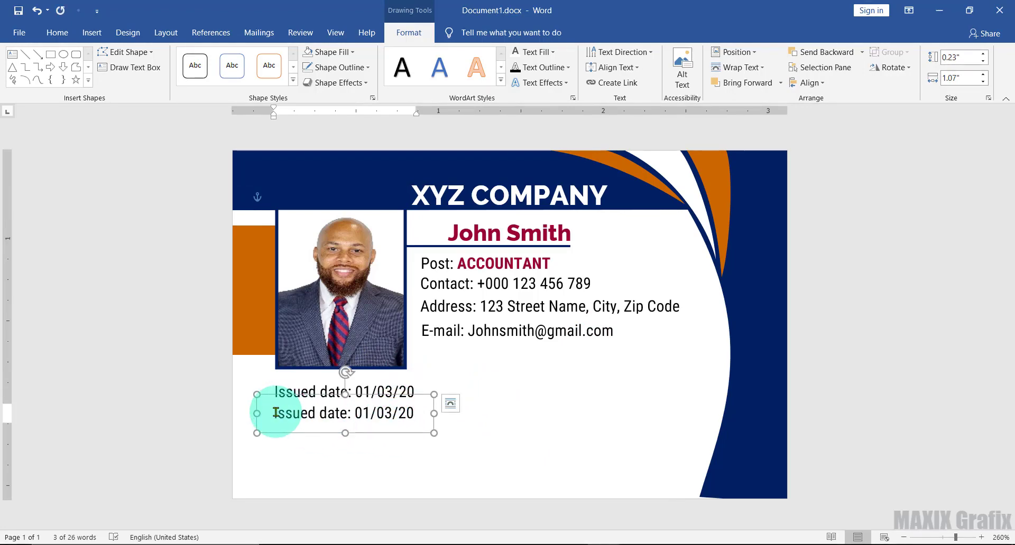
- Change the second line to 'Expiry date: 21/03/25' and duplicate the dates box
{"action": "left_click_drag", "start_coordinate": [275, 413], "coordinate": [417, 414]}
{"action": "type", "text": "Expiry"}
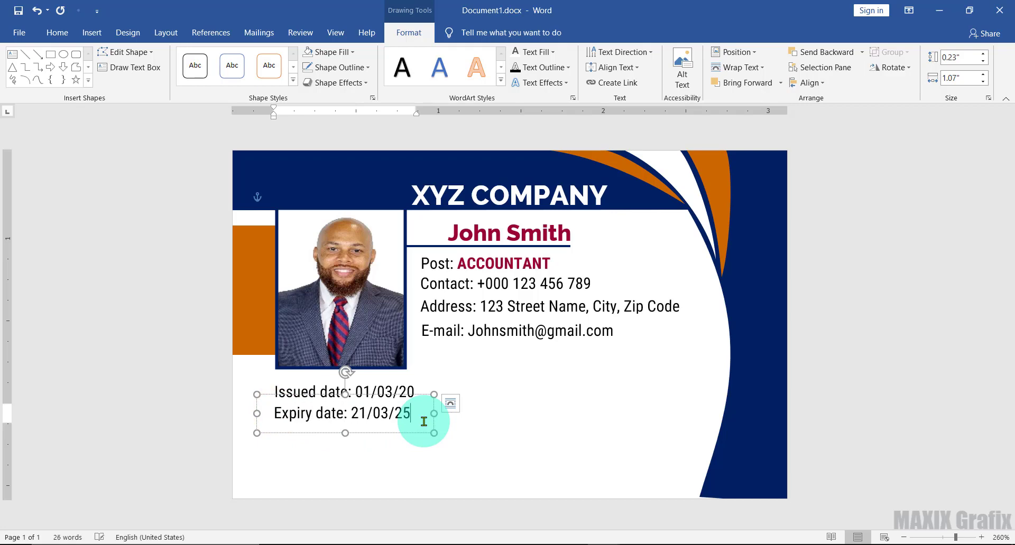
{"action": "left_click", "coordinate": [427, 396]}
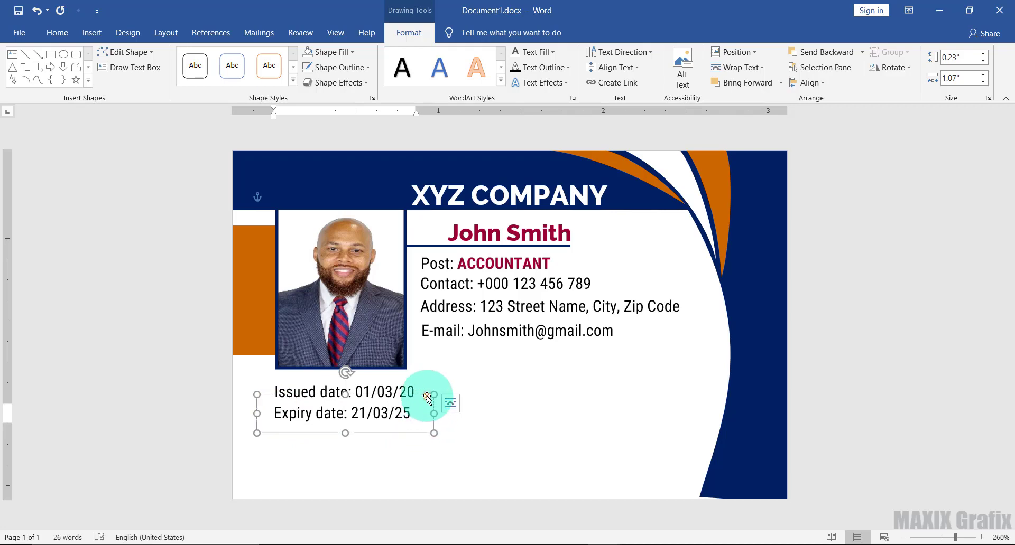
{"action": "key", "text": "ctrl+d"}
- Retype the copied box as DEPARTMENT and duplicate it as FINANCE
{"action": "left_click_drag", "start_coordinate": [301, 440], "coordinate": [442, 443]}
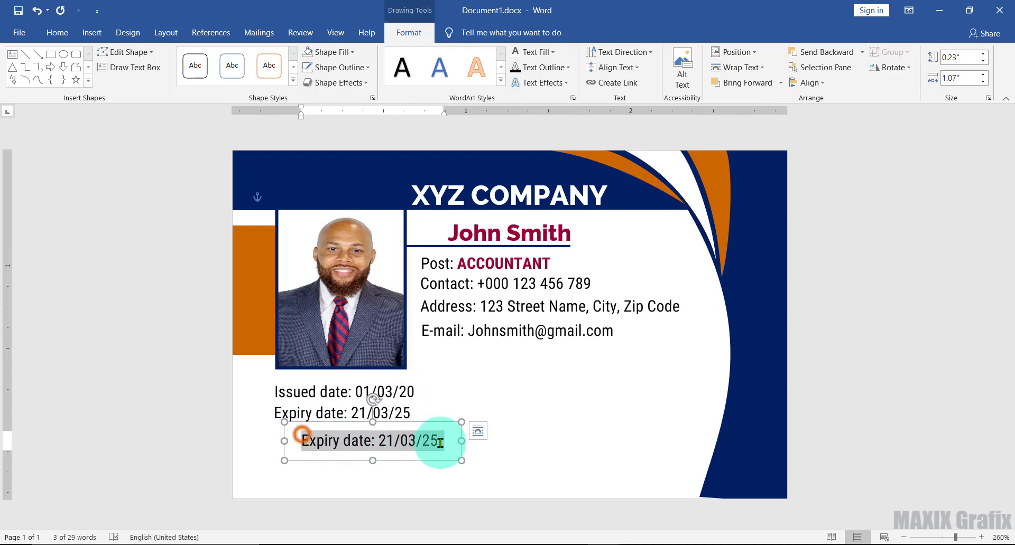
{"action": "type", "text": "DEPARTMENT"}
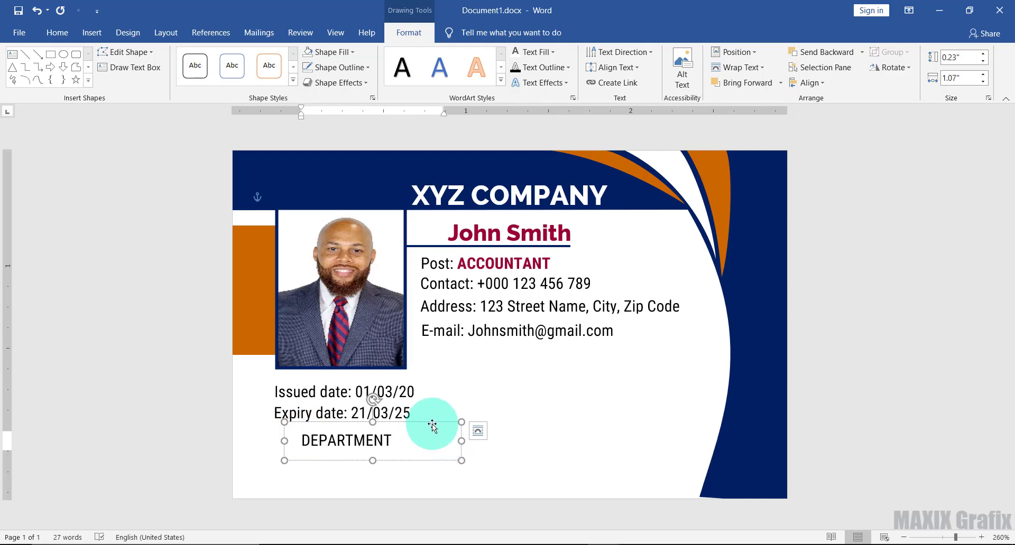
{"action": "key", "text": "ctrl+d"}
{"action": "double_click", "coordinate": [385, 468]}
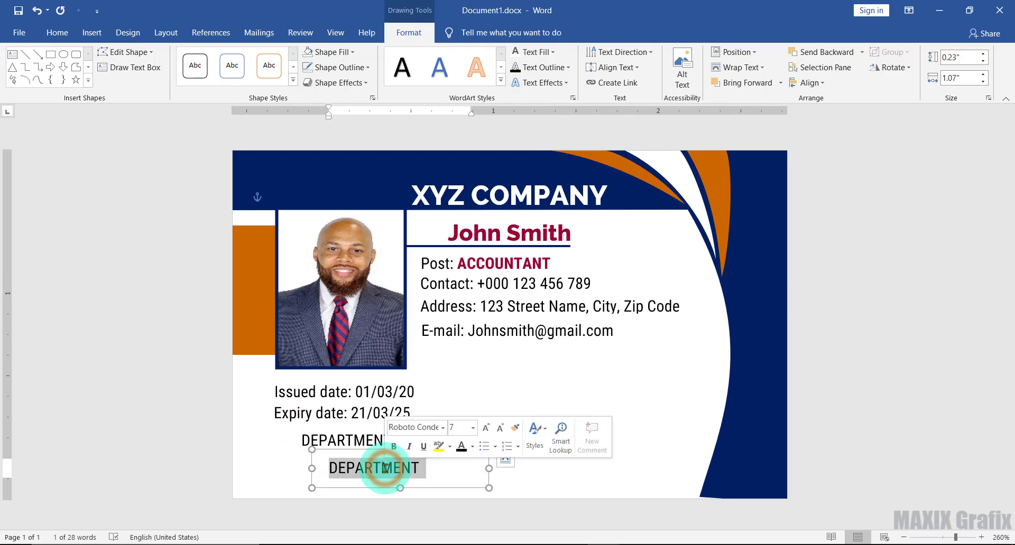
{"action": "type", "text": "FINANCE"}
- Make DEPARTMENT bold and FINANCE bold crimson
{"action": "double_click", "coordinate": [352, 440]}
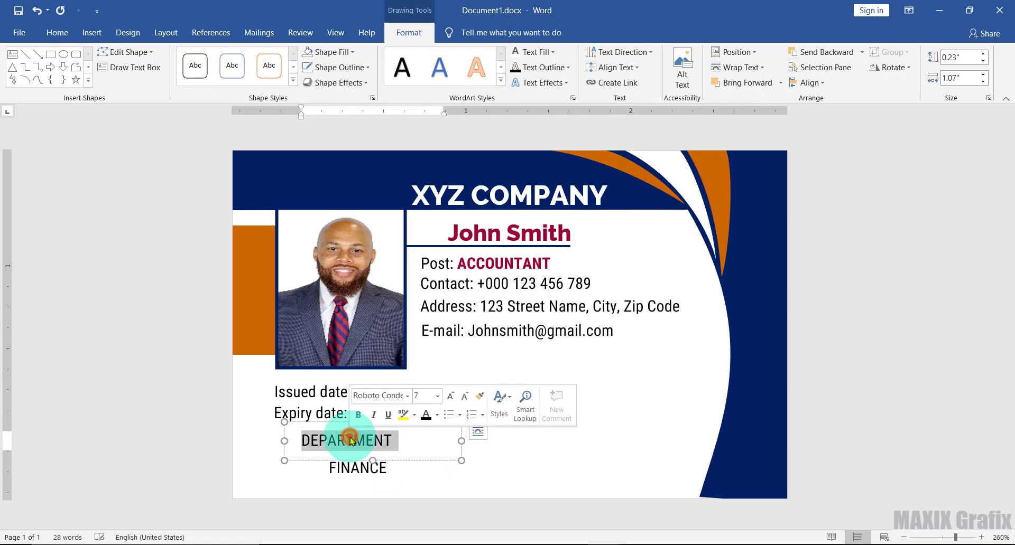
{"action": "left_click", "coordinate": [359, 413]}
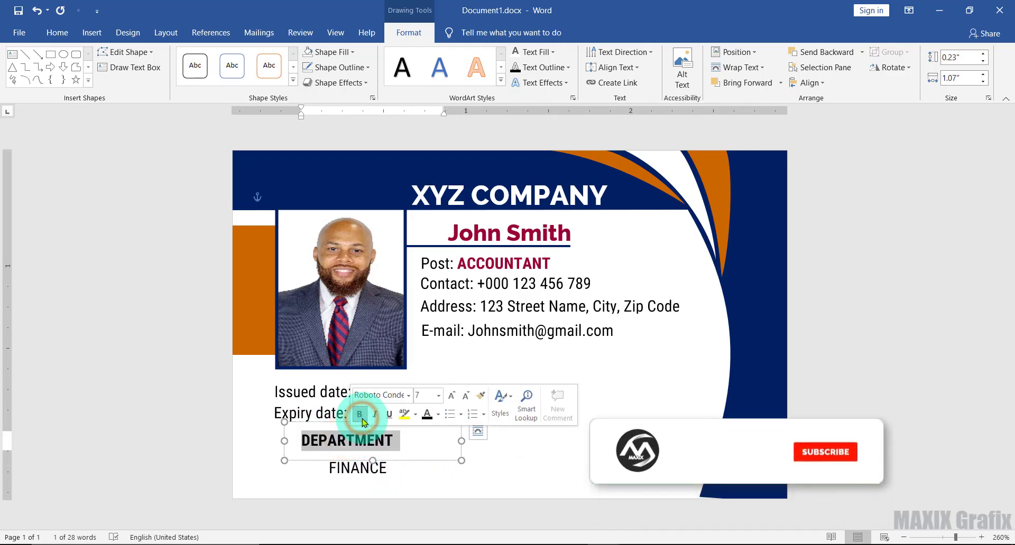
{"action": "double_click", "coordinate": [358, 468]}
{"action": "left_click", "coordinate": [445, 449]}
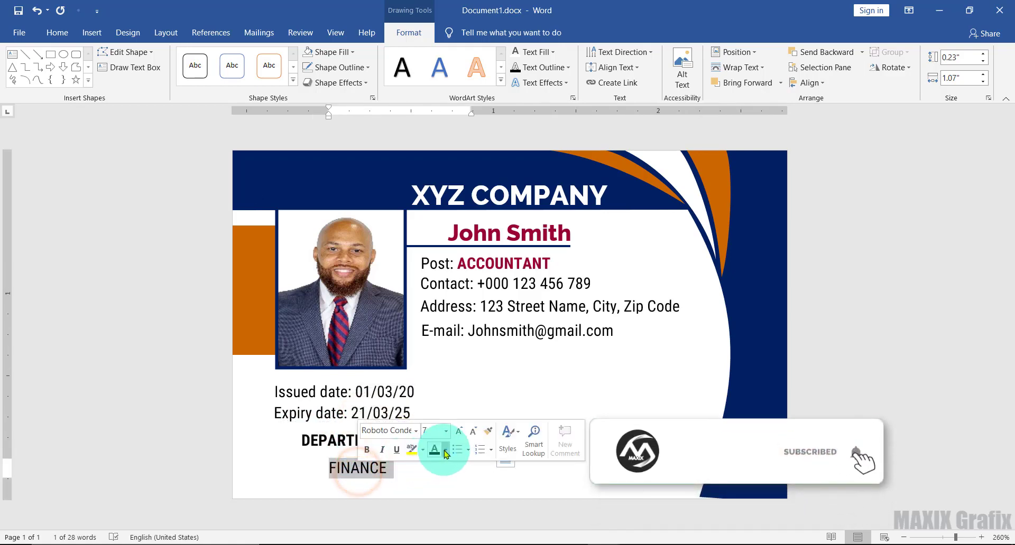
{"action": "left_click", "coordinate": [433, 403]}
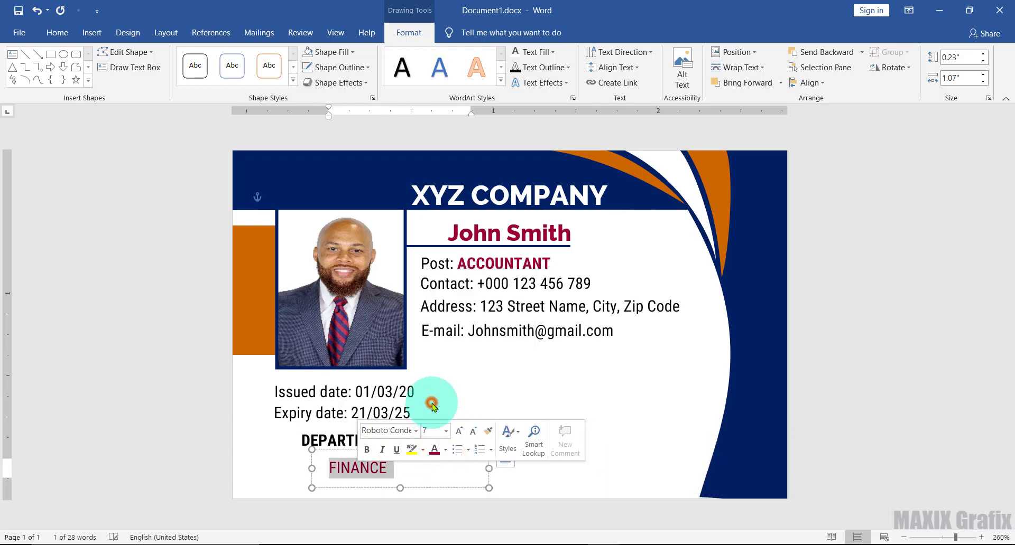
{"action": "left_click", "coordinate": [367, 450]}
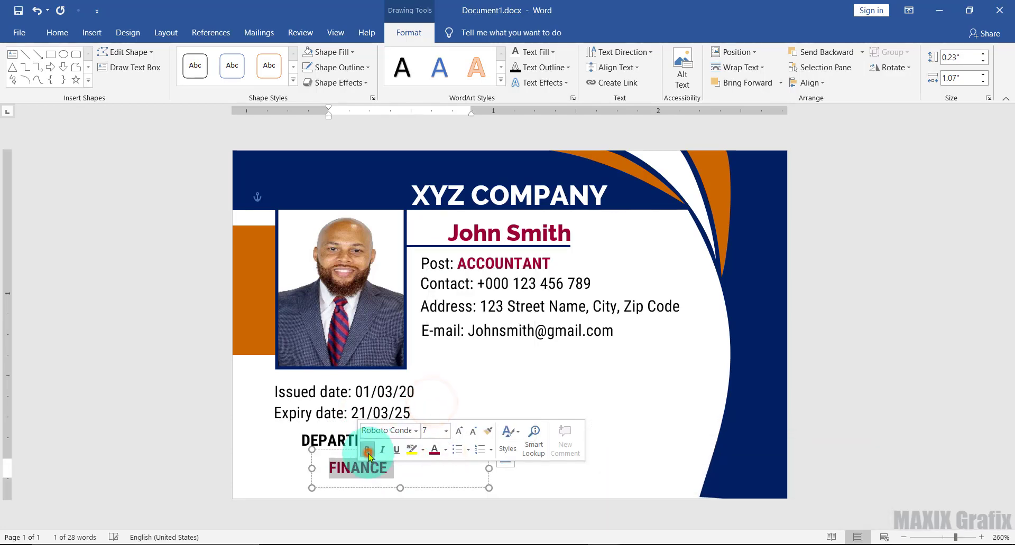
- Move DEPARTMENT beside the date lines with FINANCE just beneath it
{"action": "left_click", "coordinate": [487, 469]}
{"action": "left_click", "coordinate": [391, 420]}
{"action": "left_click_drag", "start_coordinate": [391, 420], "coordinate": [525, 372]}
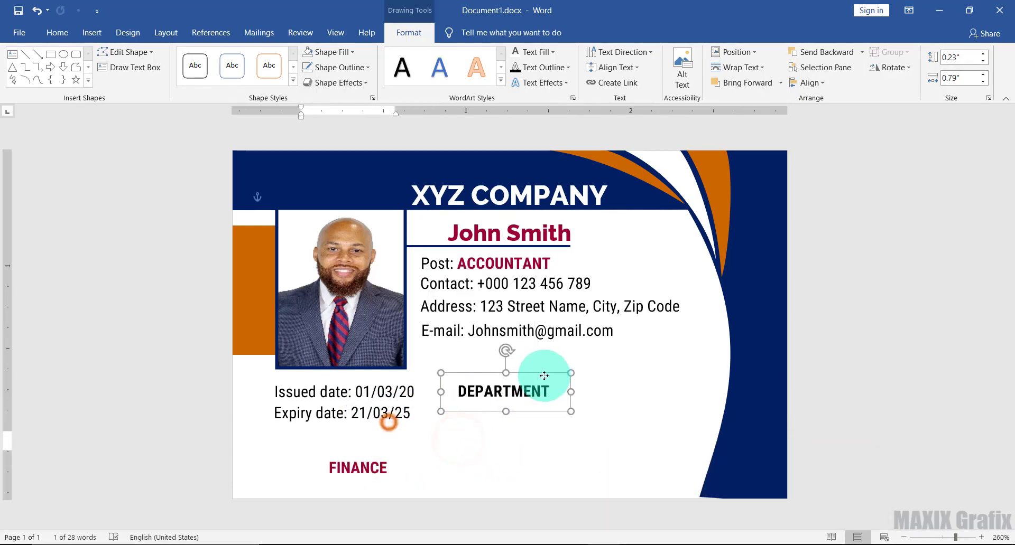
{"action": "left_click_drag", "start_coordinate": [403, 463], "coordinate": [507, 391]}
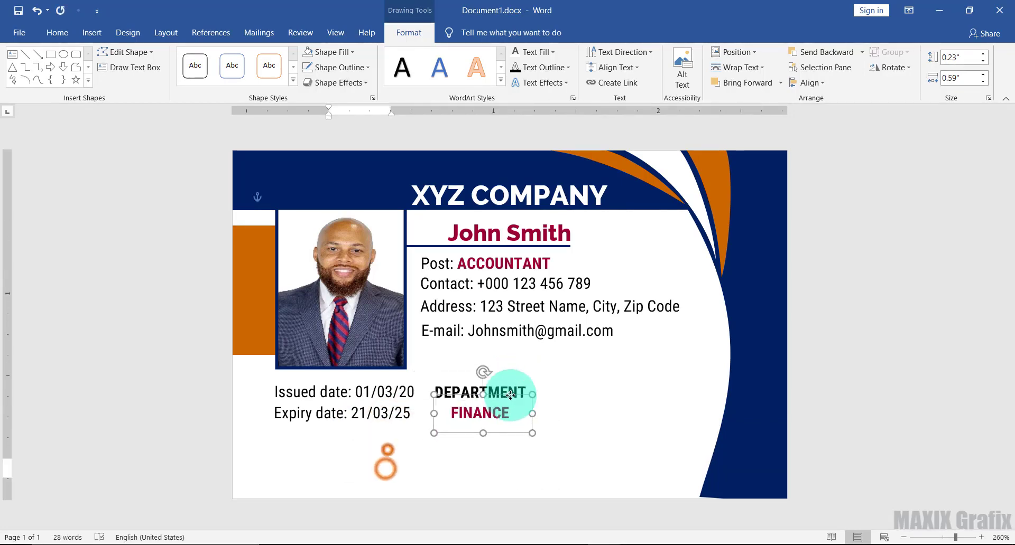
{"action": "double_click", "coordinate": [386, 391]}
- Copy the dates box right of DEPARTMENT and retype it as the ID No line
{"action": "left_click", "coordinate": [362, 374]}
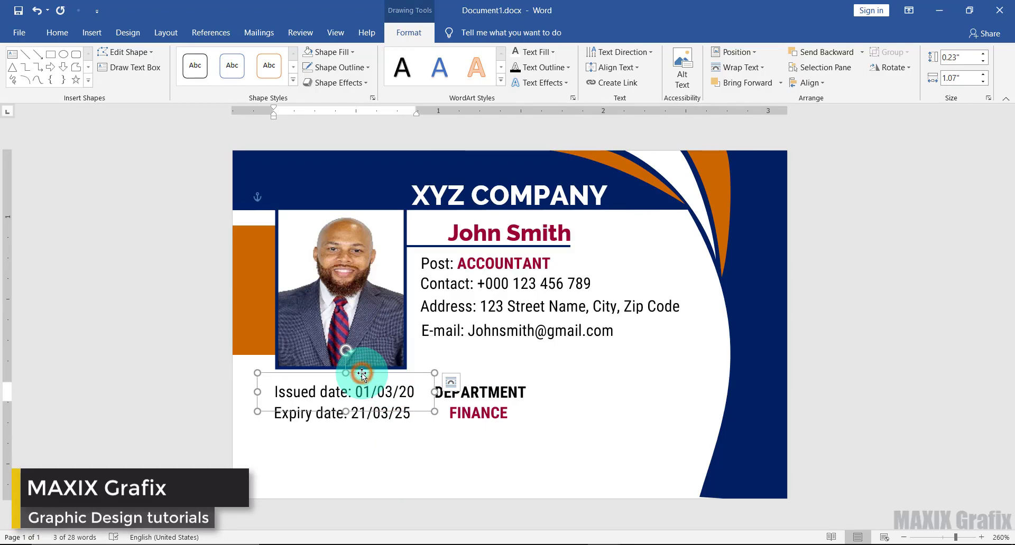
{"action": "left_click_drag", "start_coordinate": [368, 373], "coordinate": [625, 372]}
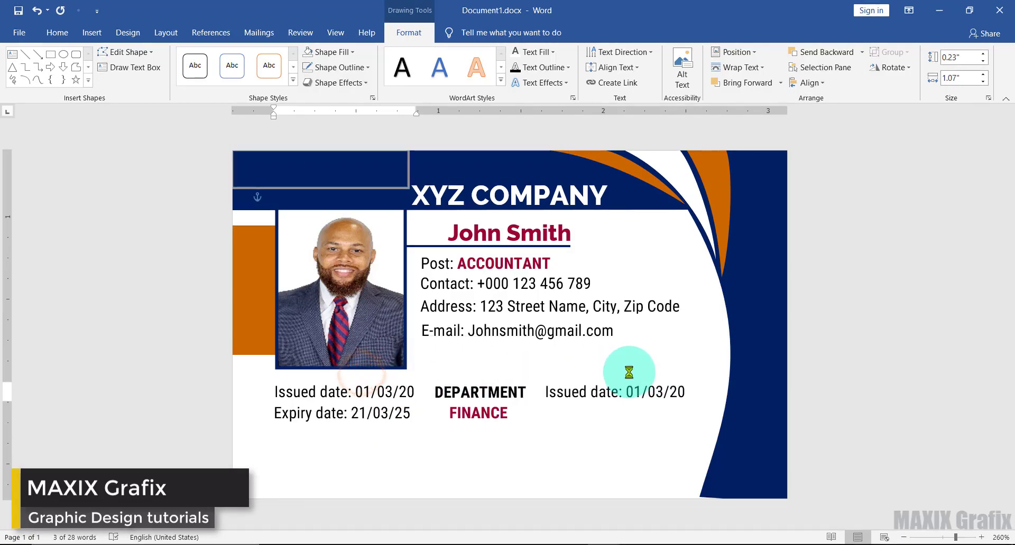
{"action": "left_click_drag", "start_coordinate": [548, 392], "coordinate": [685, 395]}
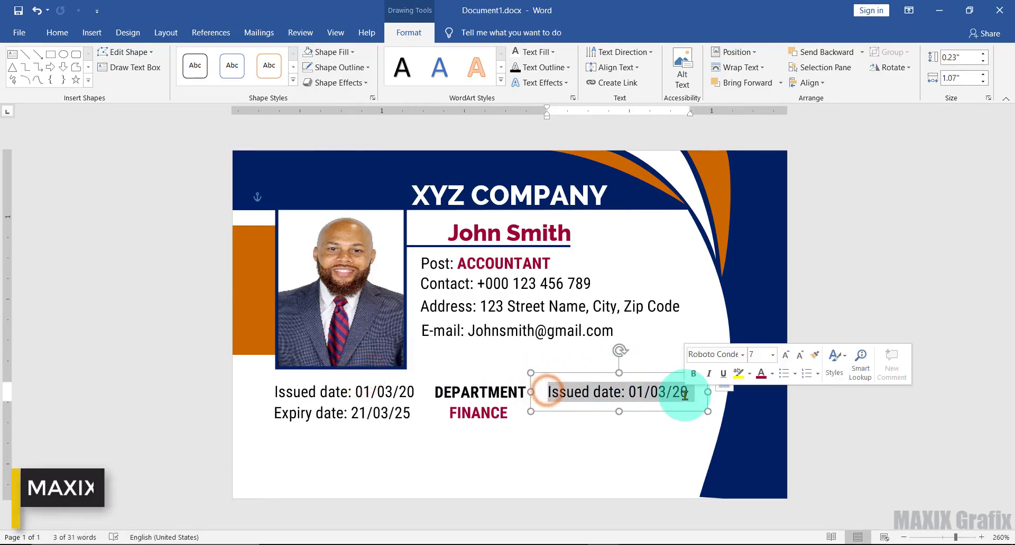
{"action": "type", "text": "ID No: 5454"}
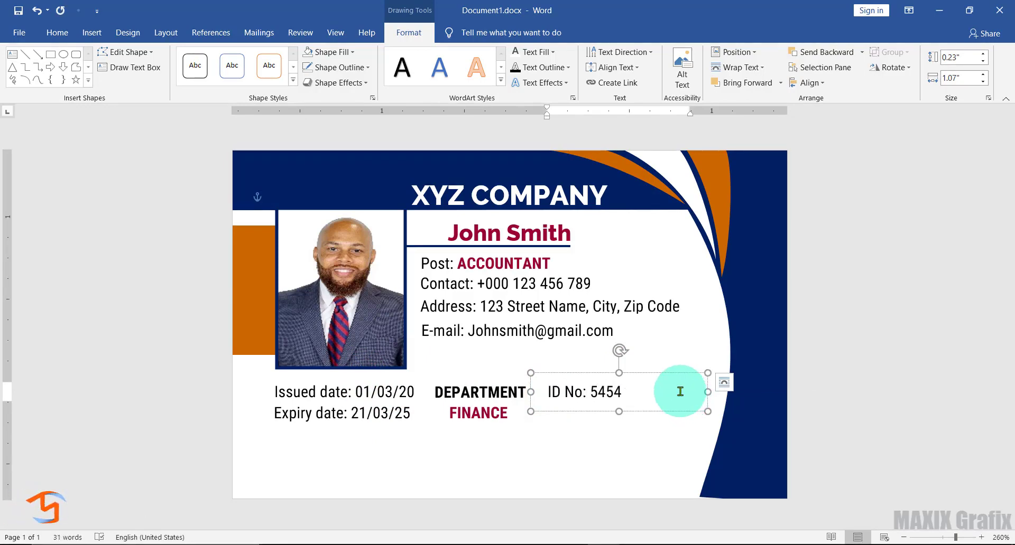
- Make the ID number text bold dark red and narrow its box to fit
{"action": "left_click_drag", "start_coordinate": [680, 391], "coordinate": [547, 392]}
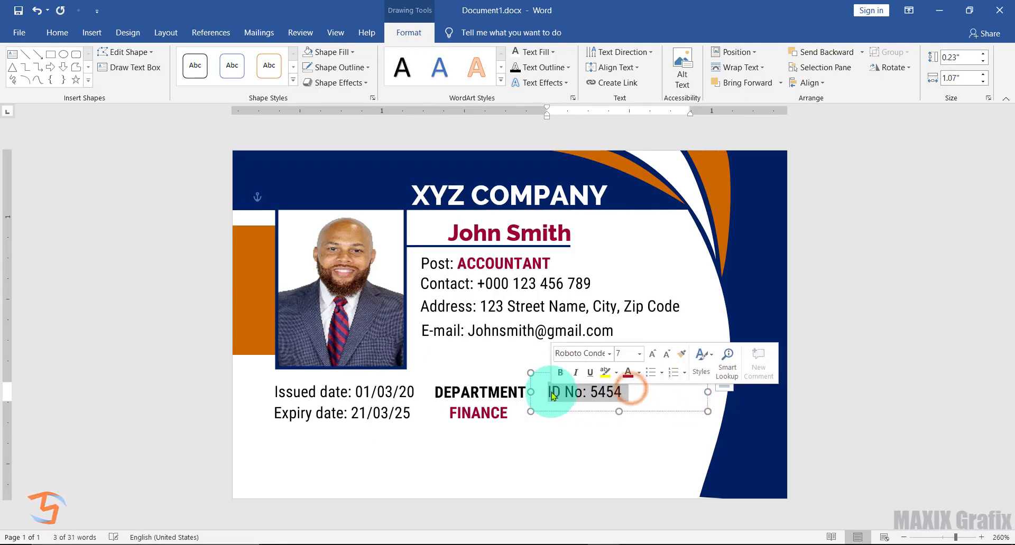
{"action": "left_click", "coordinate": [559, 372]}
{"action": "left_click", "coordinate": [638, 372]}
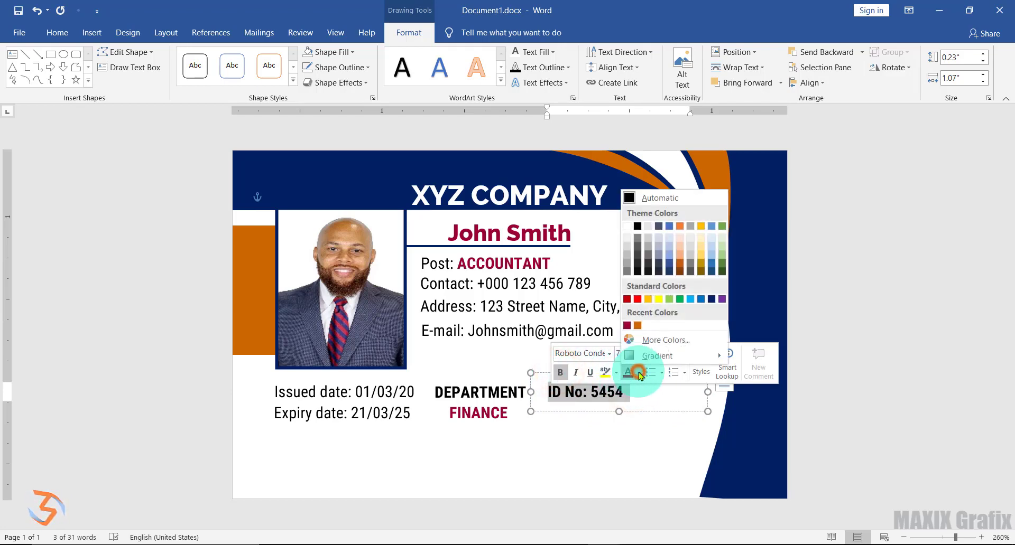
{"action": "left_click", "coordinate": [628, 331]}
{"action": "left_click_drag", "start_coordinate": [706, 393], "coordinate": [638, 385]}
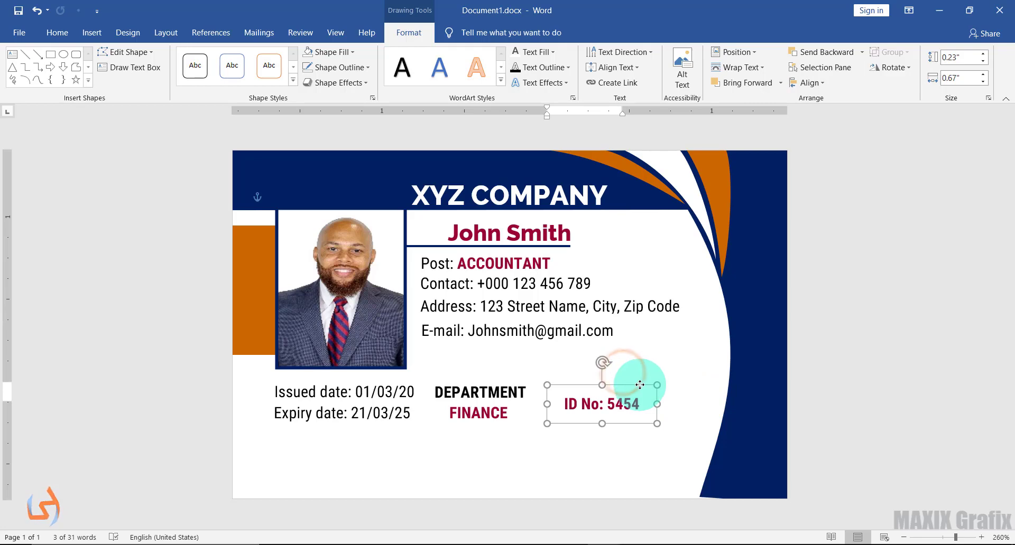
- Insert barcode_.png at the bottom centre, widen it across the card and centre it
{"action": "left_click", "coordinate": [91, 32]}
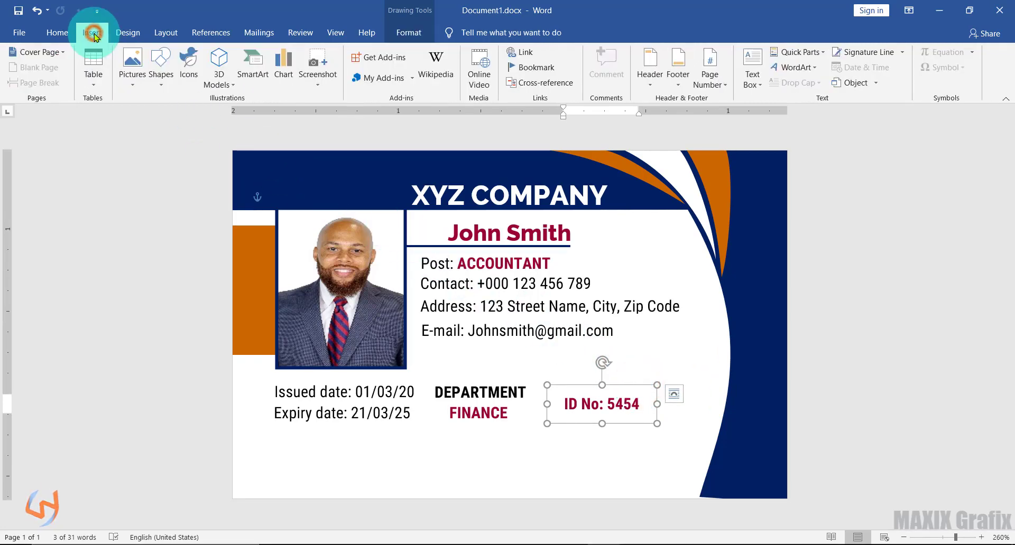
{"action": "left_click", "coordinate": [132, 79]}
{"action": "left_click", "coordinate": [150, 113]}
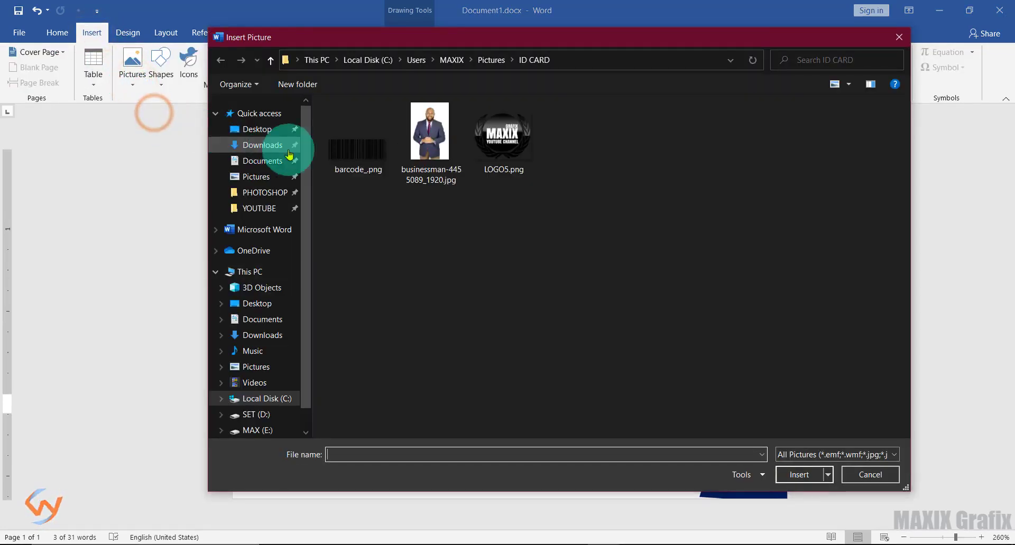
{"action": "left_click", "coordinate": [361, 167]}
{"action": "left_click", "coordinate": [803, 474]}
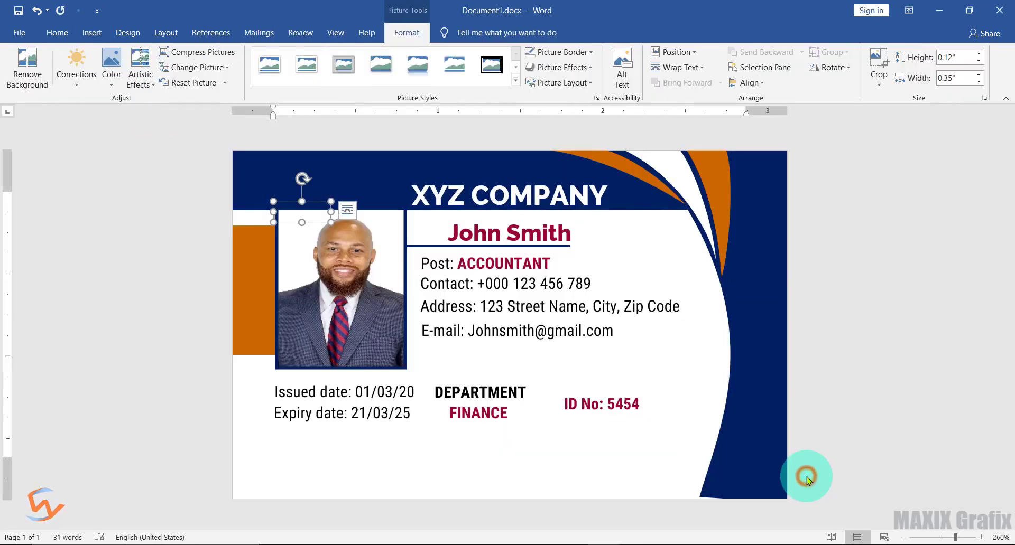
{"action": "left_click", "coordinate": [687, 52]}
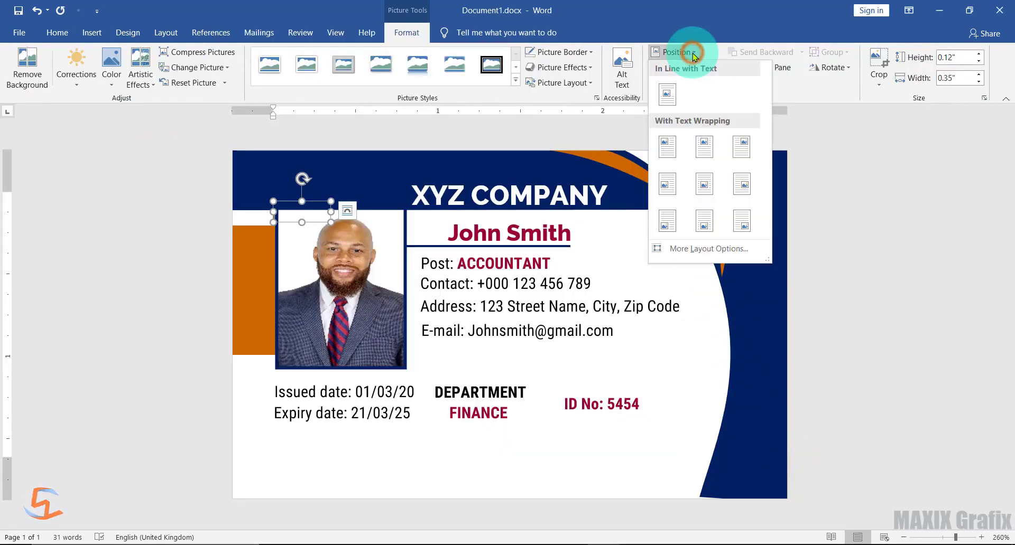
{"action": "left_click", "coordinate": [704, 220]}
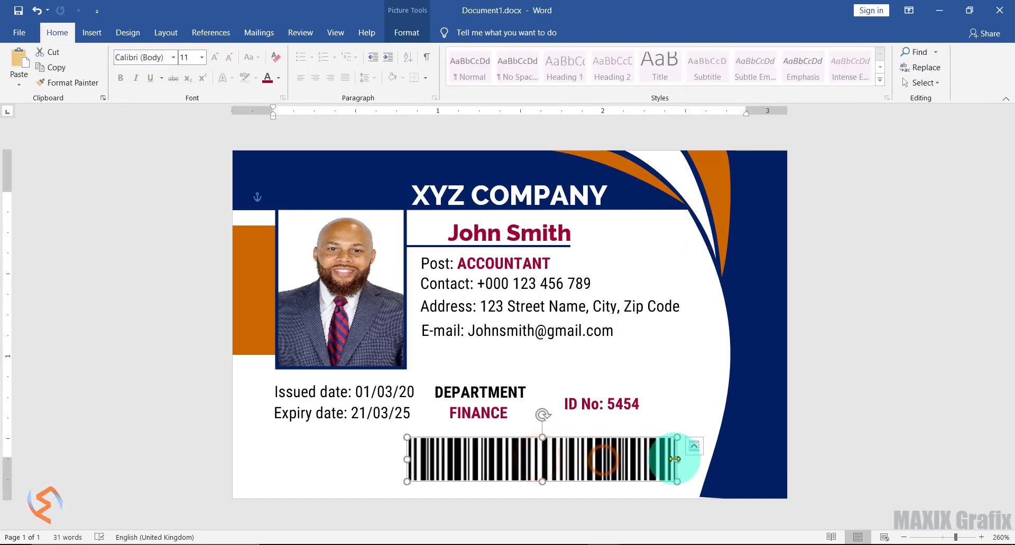
{"action": "left_click_drag", "start_coordinate": [538, 458], "coordinate": [698, 459]}
{"action": "left_click", "coordinate": [431, 469]}
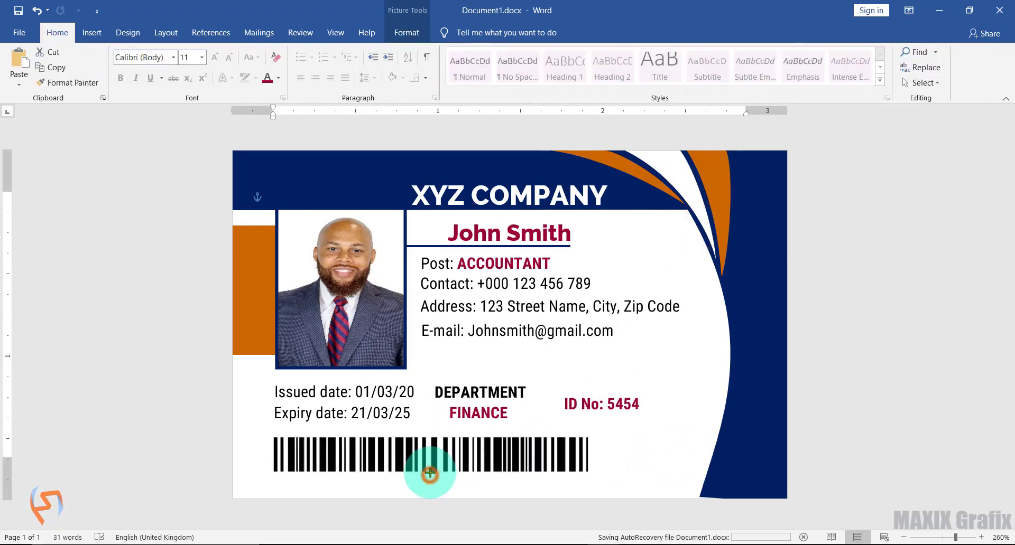
{"action": "left_click_drag", "start_coordinate": [434, 469], "coordinate": [490, 460]}
- Shift the E-mail, Address and Contact lines slightly lower
{"action": "left_click_drag", "start_coordinate": [465, 345], "coordinate": [471, 362]}
{"action": "left_click_drag", "start_coordinate": [484, 323], "coordinate": [484, 338]}
{"action": "mouse_move", "coordinate": [494, 290]}
{"action": "left_mouse_down"}
{"action": "mouse_move", "coordinate": [501, 313]}
{"action": "mouse_move", "coordinate": [483, 294]}
{"action": "mouse_move", "coordinate": [498, 294]}
{"action": "left_mouse_up"}
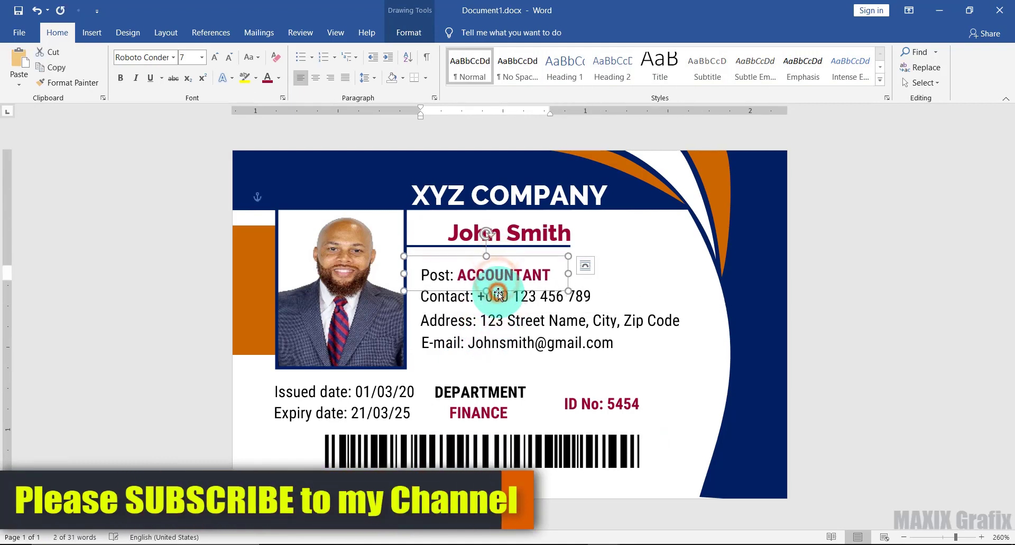
- Lower the name's underline, the cardholder's name and the Post: ACCOUNTANT line
{"action": "left_click", "coordinate": [512, 246]}
{"action": "key", "text": "Down"}
{"action": "key", "text": "Down"}
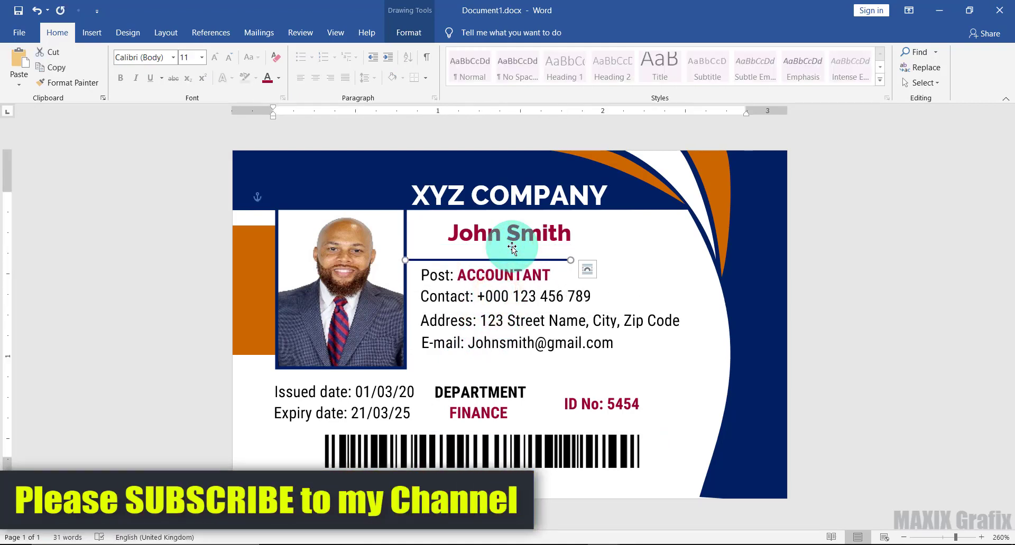
{"action": "left_click_drag", "start_coordinate": [511, 246], "coordinate": [515, 261]}
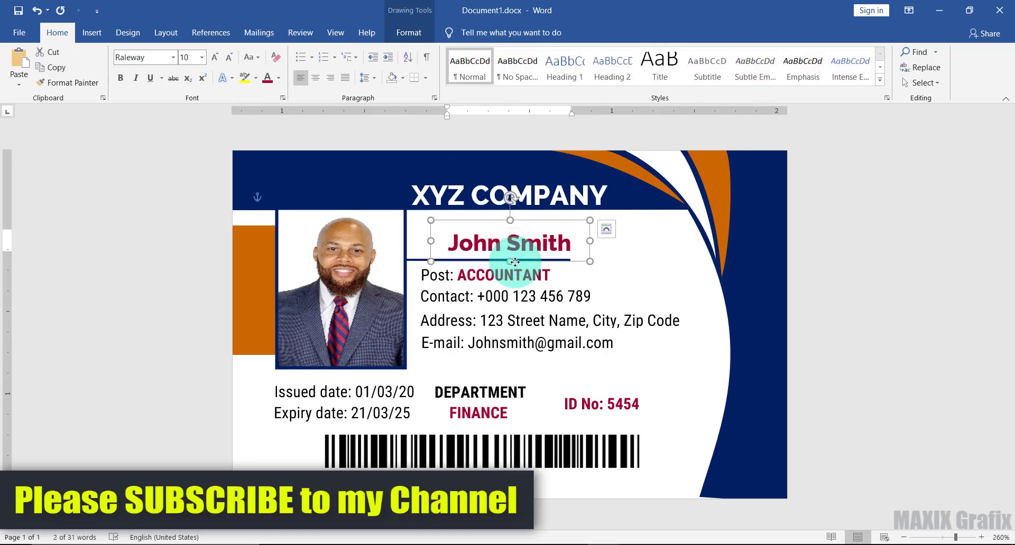
{"action": "left_click_drag", "start_coordinate": [419, 253], "coordinate": [421, 349]}
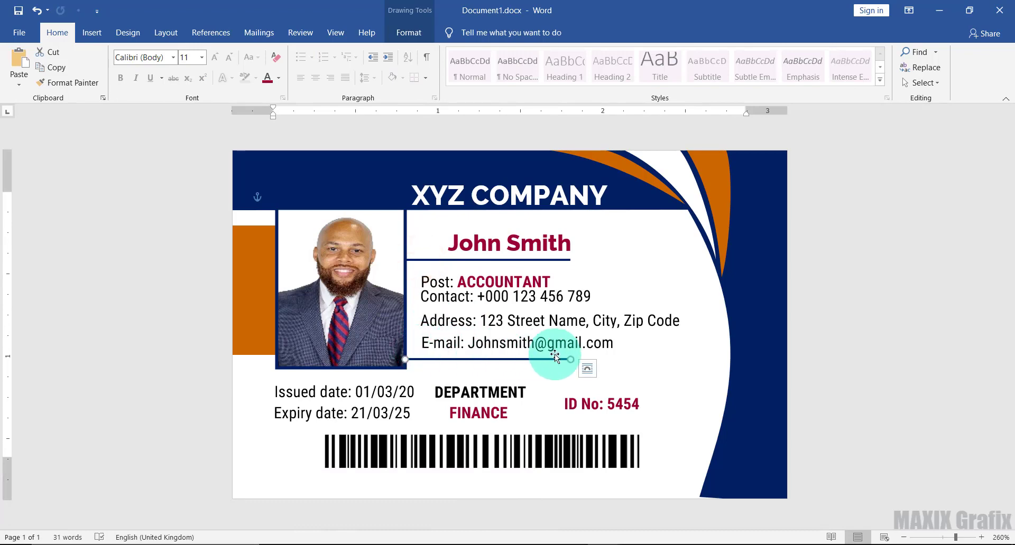
- Stretch a dark blue divider line wider beneath the E-mail address
{"action": "left_click_drag", "start_coordinate": [570, 360], "coordinate": [679, 360]}
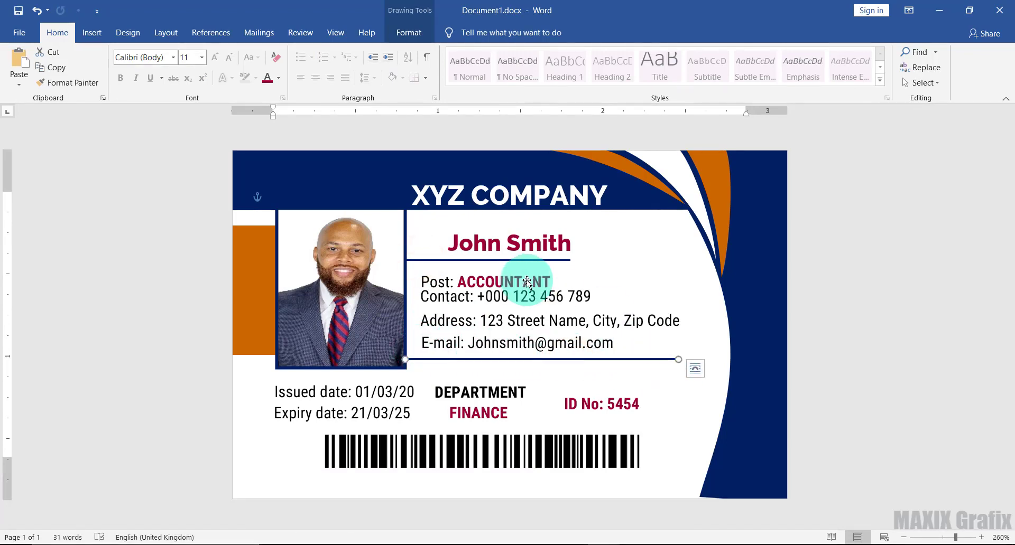
{"action": "left_click", "coordinate": [530, 259]}
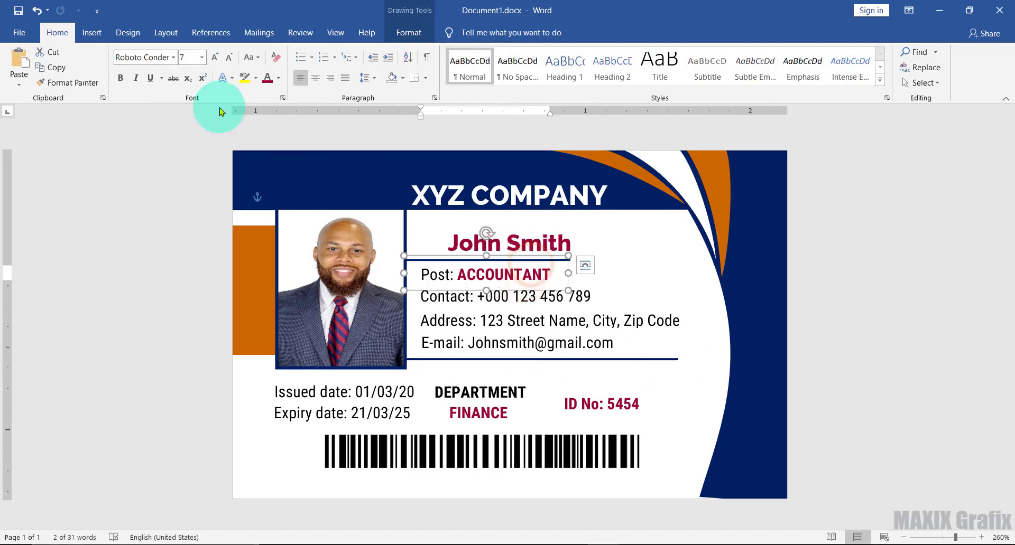
{"action": "left_click", "coordinate": [89, 33]}
{"action": "left_click", "coordinate": [131, 84]}
- Insert LOGO5.png top-right, move it beside the cardholder's name, and enlarge it
{"action": "left_click", "coordinate": [156, 117]}
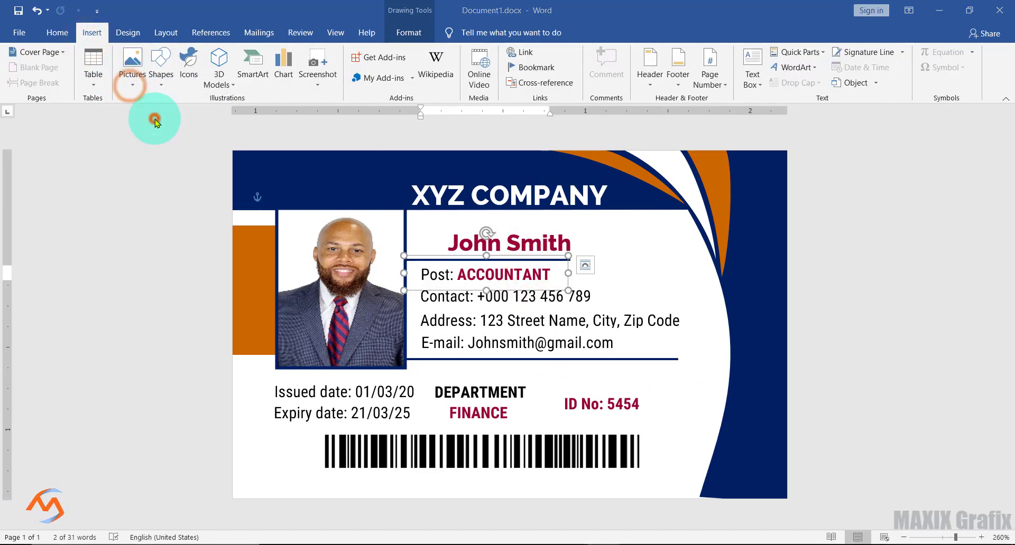
{"action": "left_click", "coordinate": [490, 155]}
{"action": "left_click", "coordinate": [801, 472]}
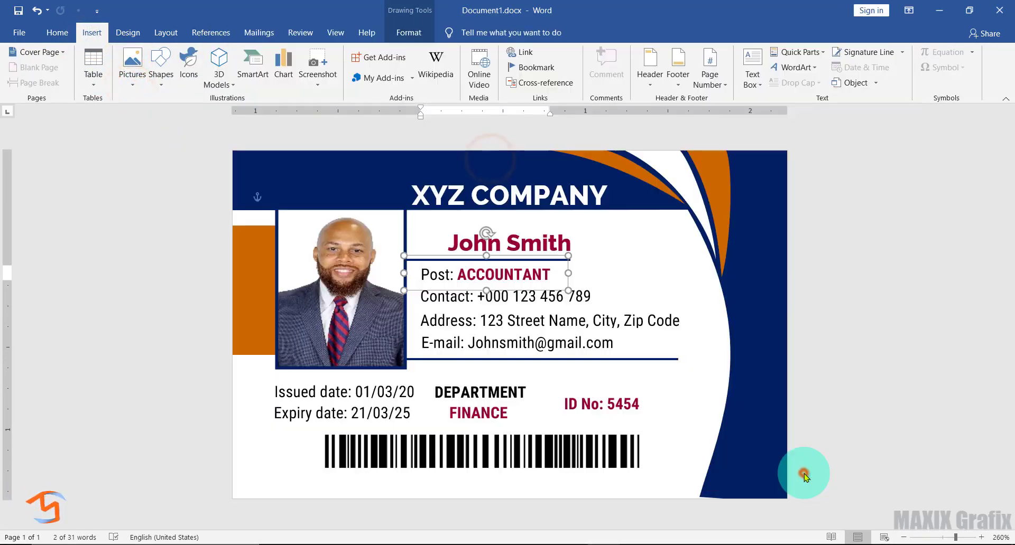
{"action": "left_click", "coordinate": [687, 55]}
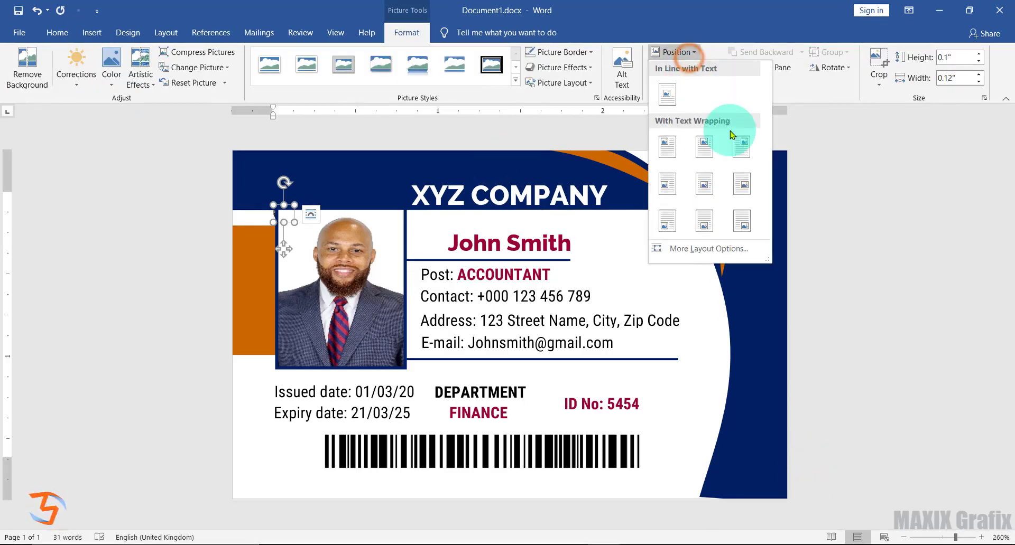
{"action": "left_click", "coordinate": [741, 146]}
{"action": "left_click_drag", "start_coordinate": [741, 199], "coordinate": [656, 252]}
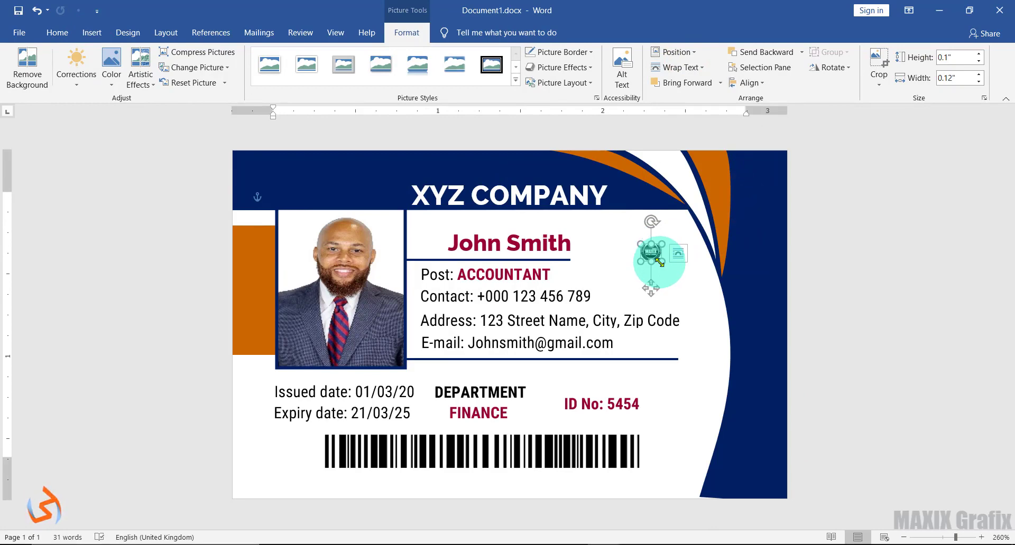
{"action": "left_click_drag", "start_coordinate": [659, 262], "coordinate": [684, 276]}
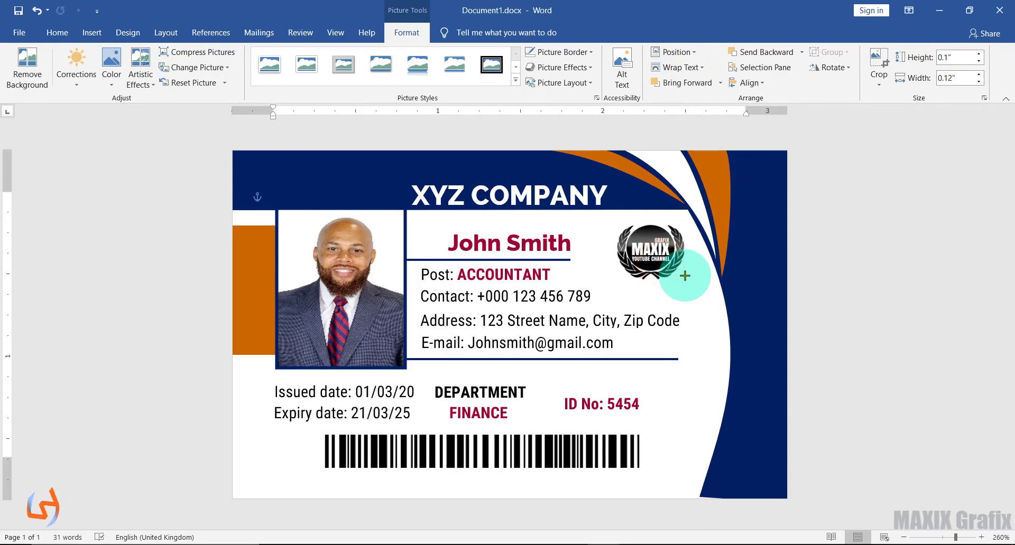
- Re-crop the portrait photo, nudging and slightly scaling the picture inside its frame
{"action": "left_click", "coordinate": [363, 277]}
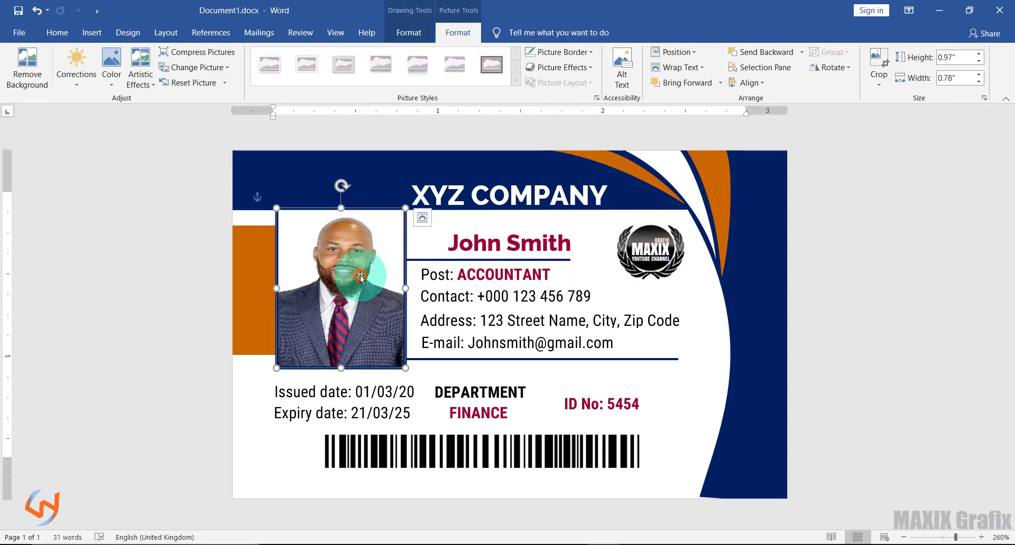
{"action": "left_click", "coordinate": [879, 85]}
{"action": "left_click", "coordinate": [893, 100]}
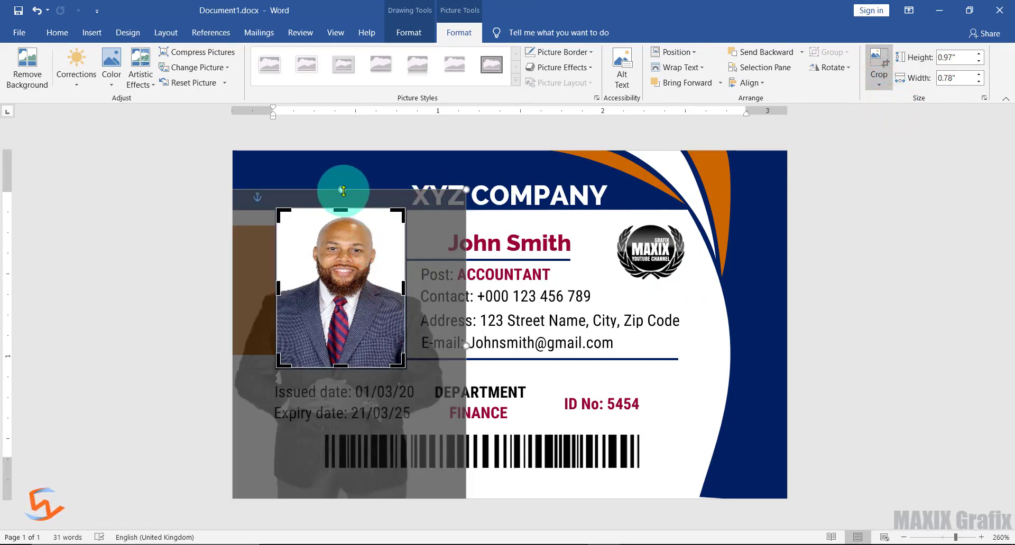
{"action": "left_click_drag", "start_coordinate": [346, 229], "coordinate": [345, 226]}
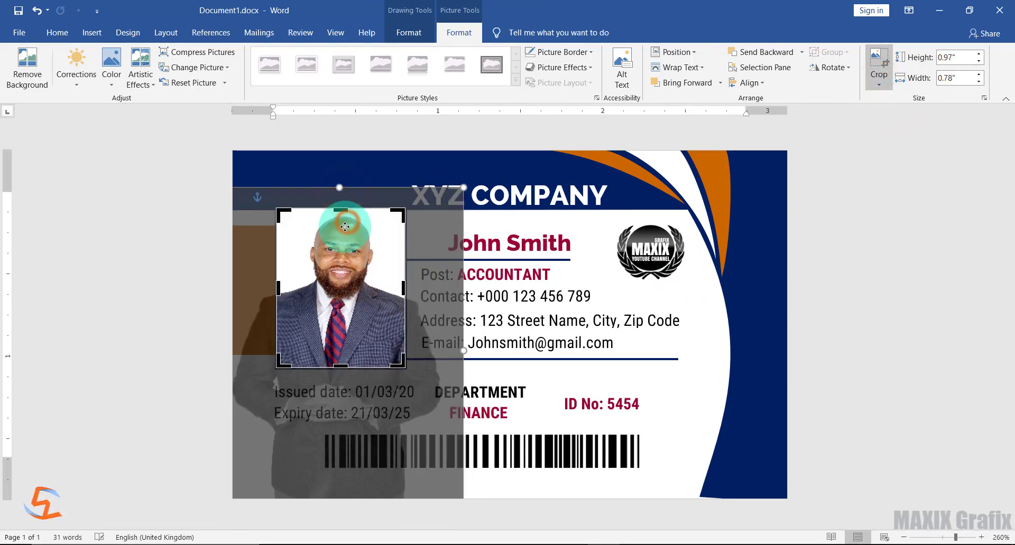
{"action": "left_click_drag", "start_coordinate": [464, 351], "coordinate": [455, 352]}
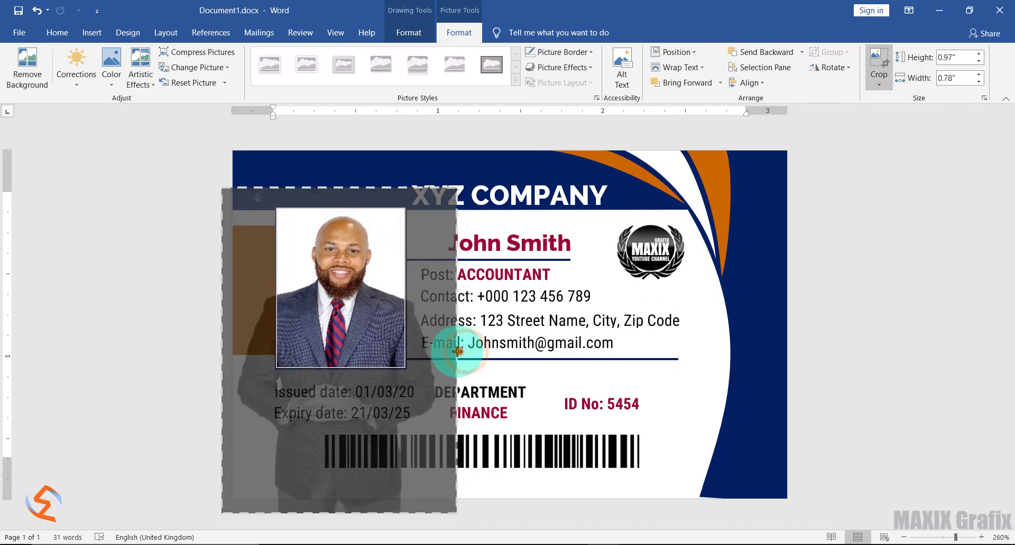
{"action": "left_click", "coordinate": [907, 327]}
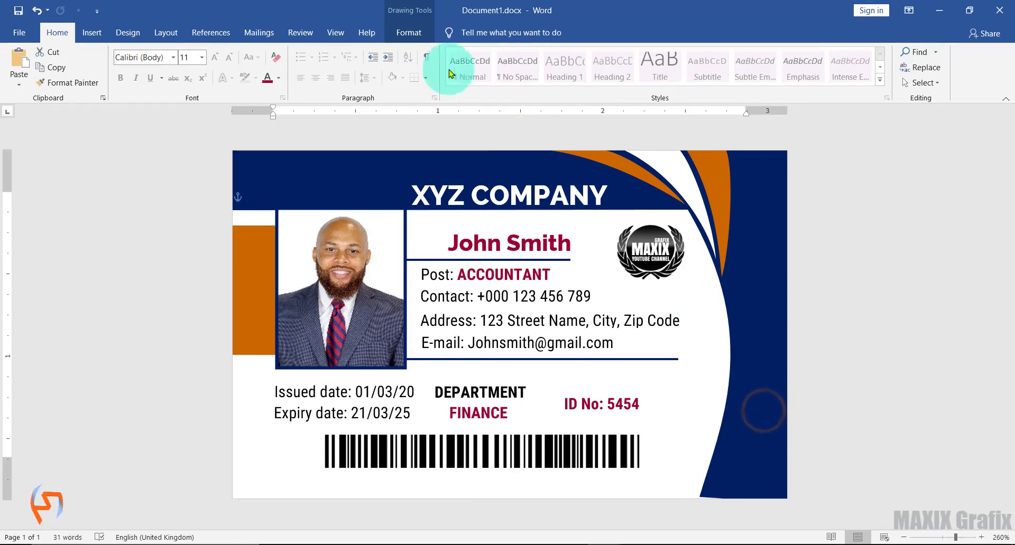
{"action": "left_click", "coordinate": [417, 38]}
{"action": "left_click", "coordinate": [150, 55]}
{"action": "left_click", "coordinate": [141, 88]}
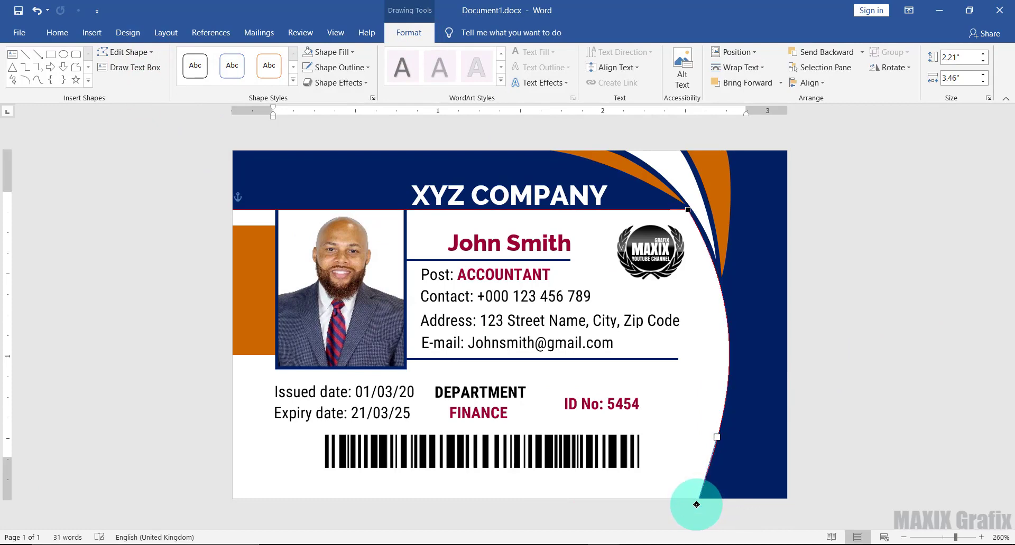
{"action": "left_click", "coordinate": [896, 345]}
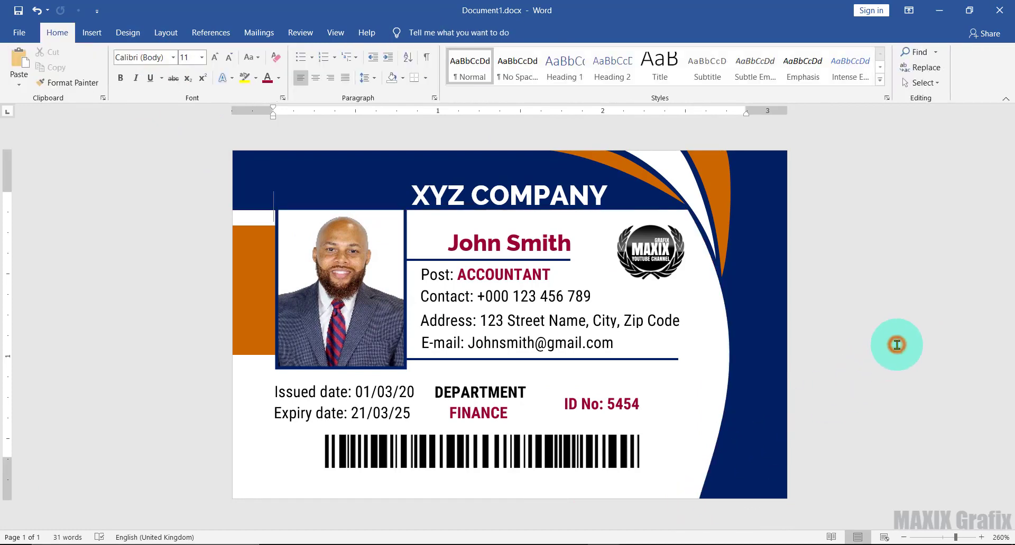